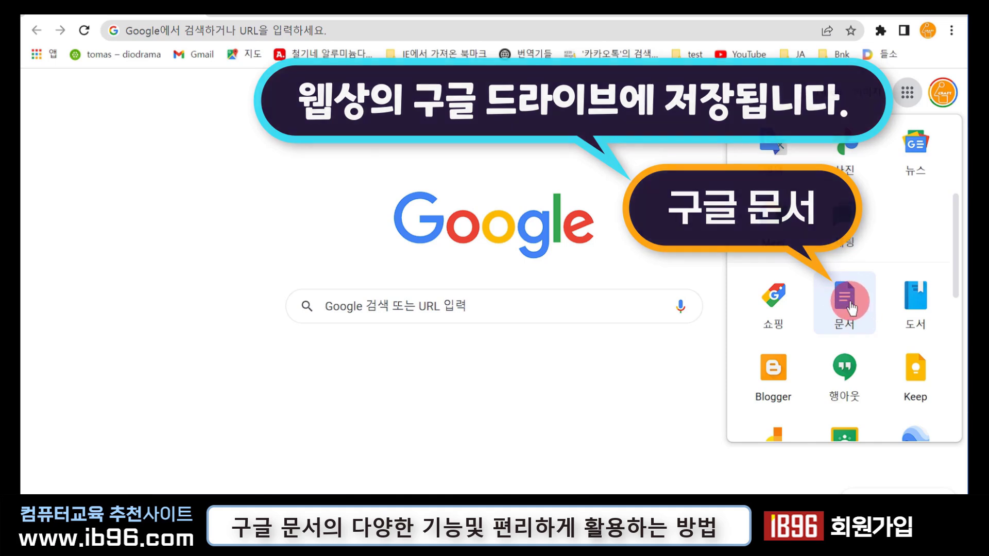
# - Open Google Docs from the Google apps and expand its full template gallery
pyautogui.click(848, 308)
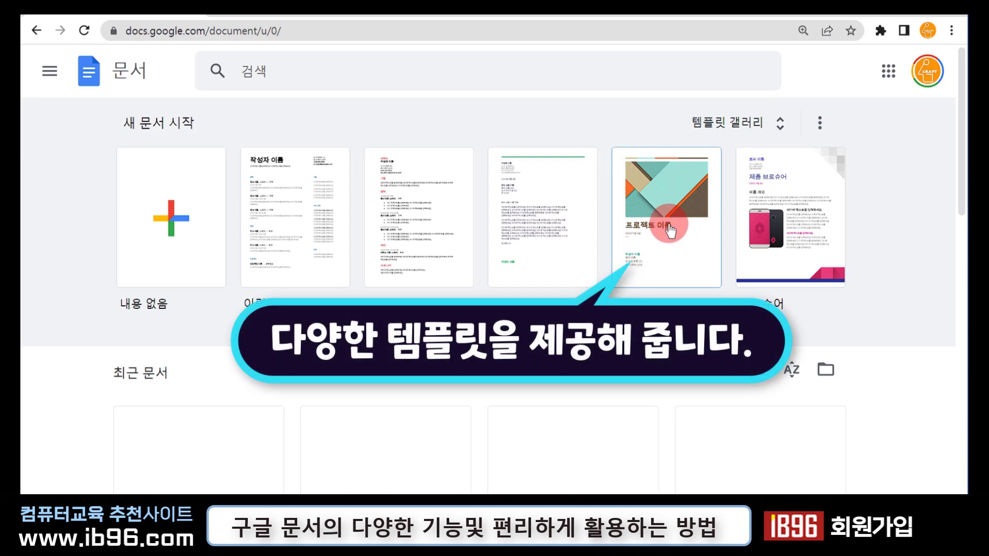
pyautogui.click(780, 129)
# - Browse the template gallery's resume, cover letter, letter, personal and work templates
pyautogui.scroll(-3, 751, 281)
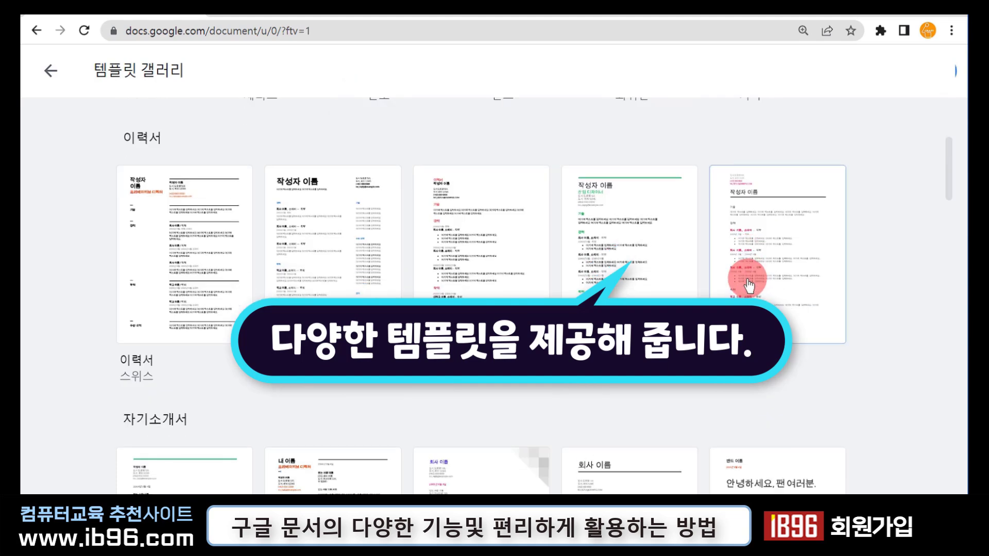
pyautogui.scroll(4, 744, 284)
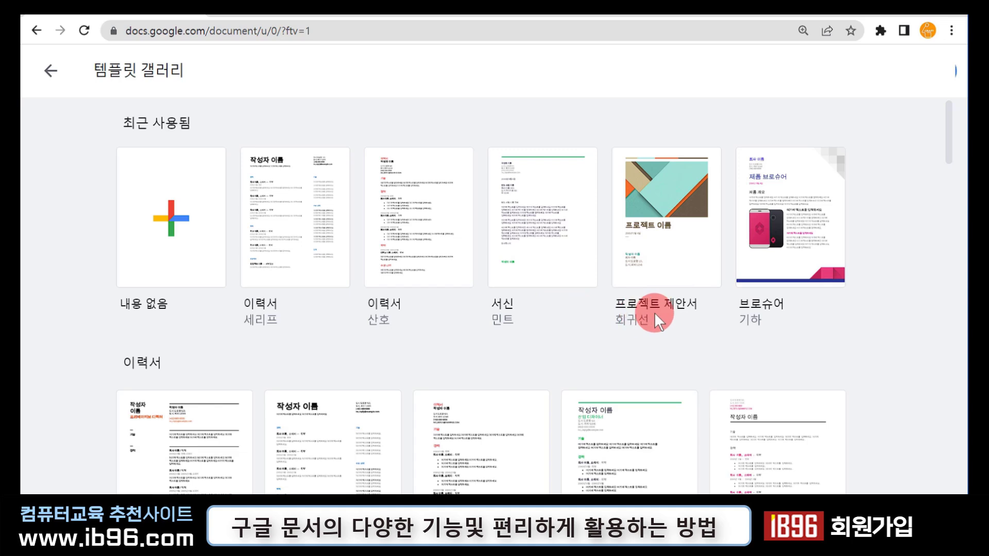
pyautogui.scroll(-8, 751, 310)
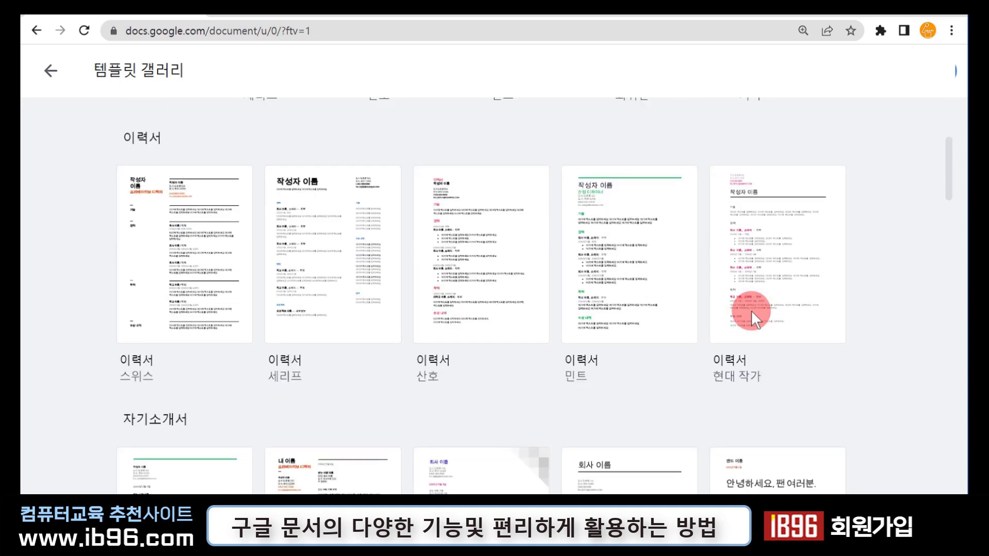
pyautogui.scroll(-4, 751, 315)
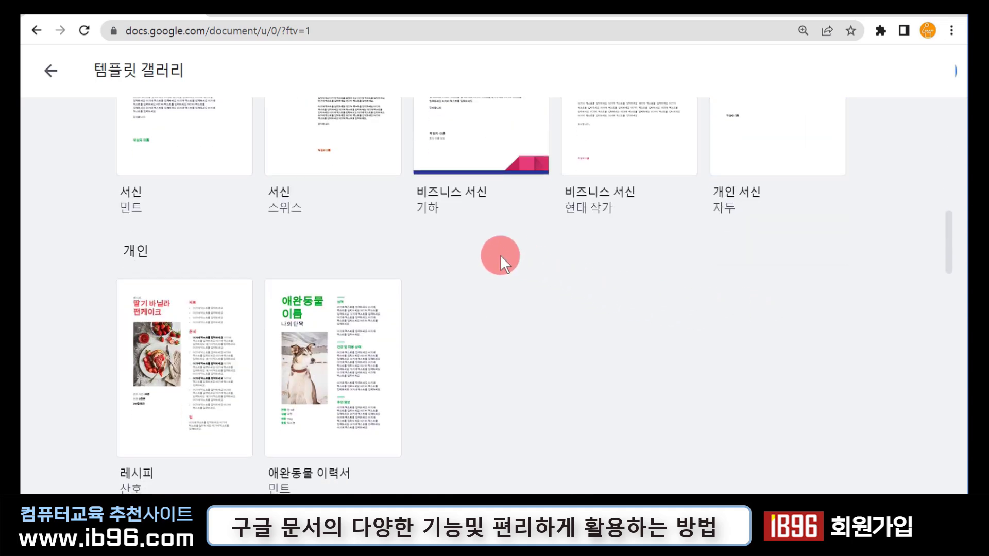
pyautogui.scroll(-6, 309, 340)
pyautogui.scroll(4, 379, 319)
pyautogui.scroll(-4, 381, 322)
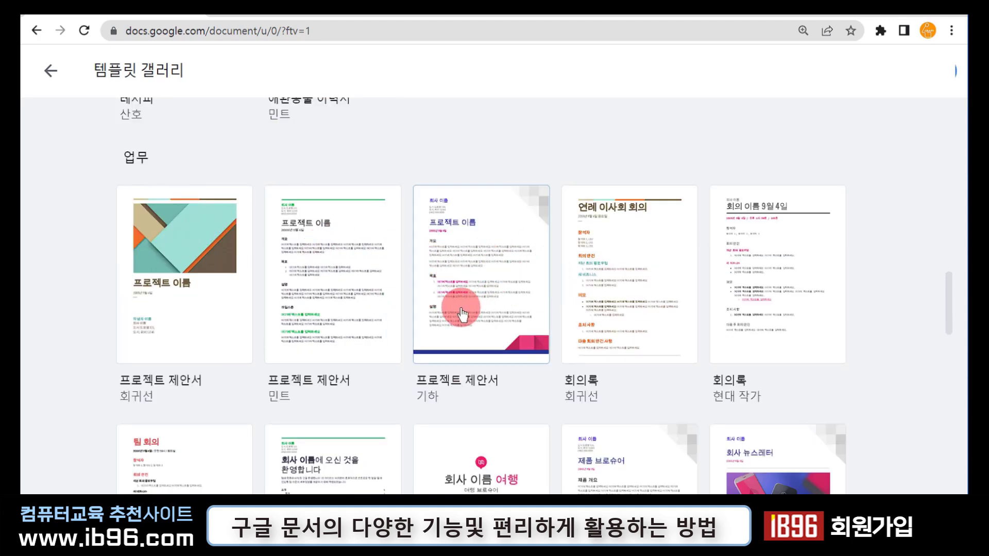
pyautogui.scroll(-4, 489, 367)
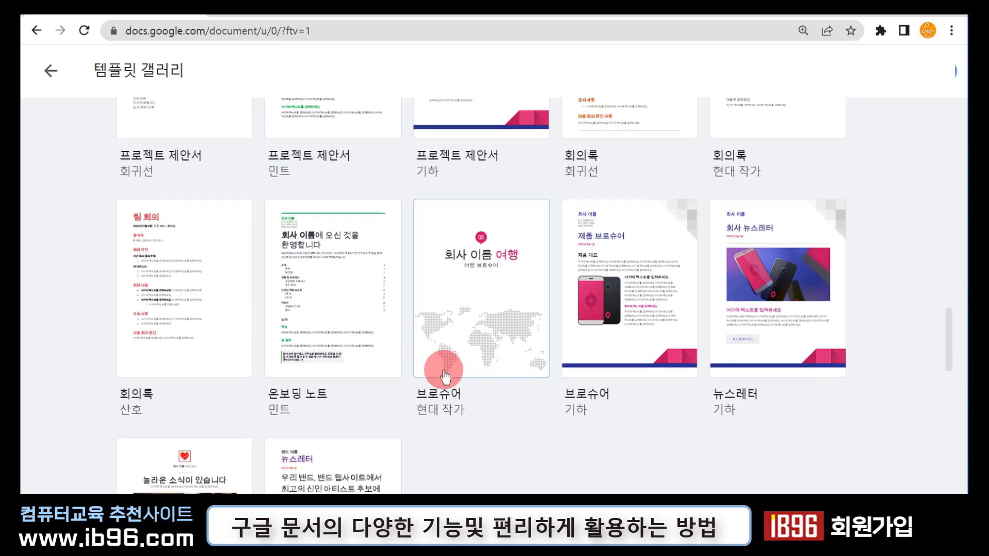
pyautogui.scroll(-7, 475, 375)
pyautogui.scroll(-10, 561, 291)
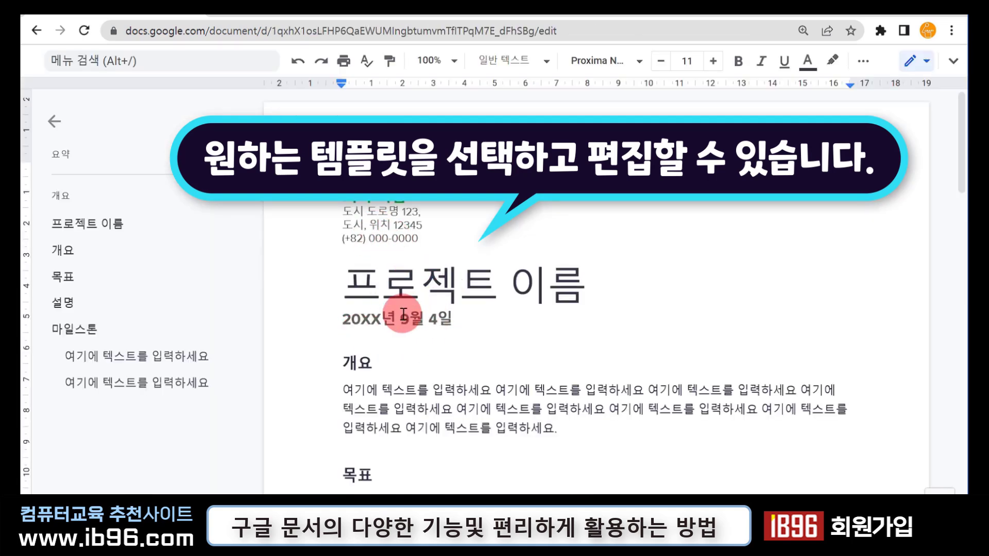
# - Look through the 프로젝트 제안서 document based on the 민트 template and return to the template gallery
pyautogui.scroll(-5, 463, 374)
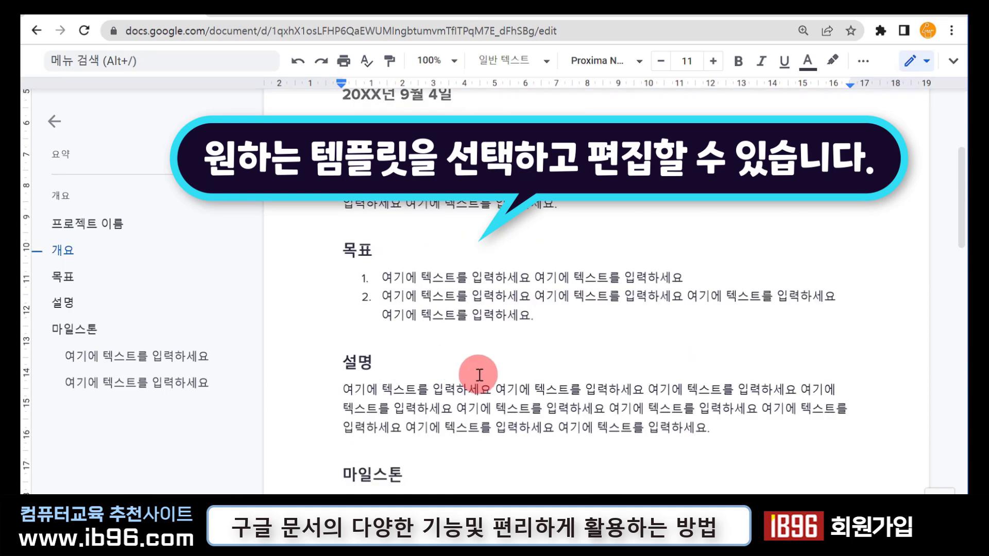
pyautogui.scroll(-6, 476, 381)
pyautogui.scroll(6, 472, 400)
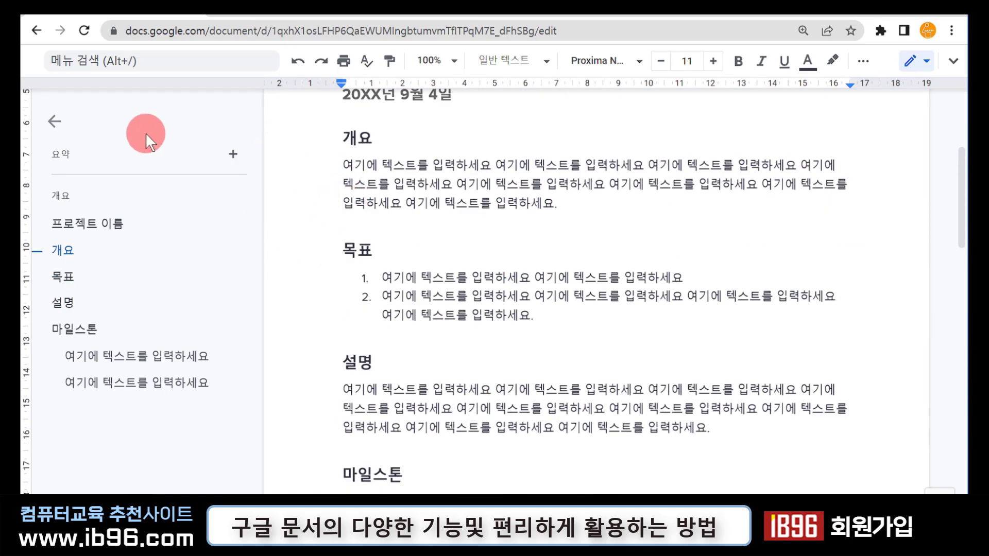
pyautogui.click(37, 30)
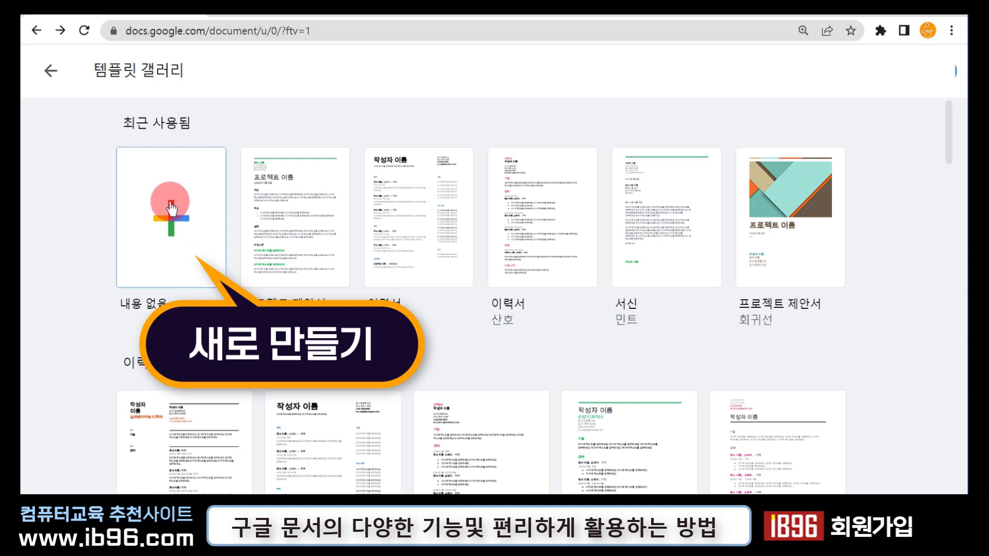
# - Go to the Docs home page and look through the list of recent documents
pyautogui.click(174, 226)
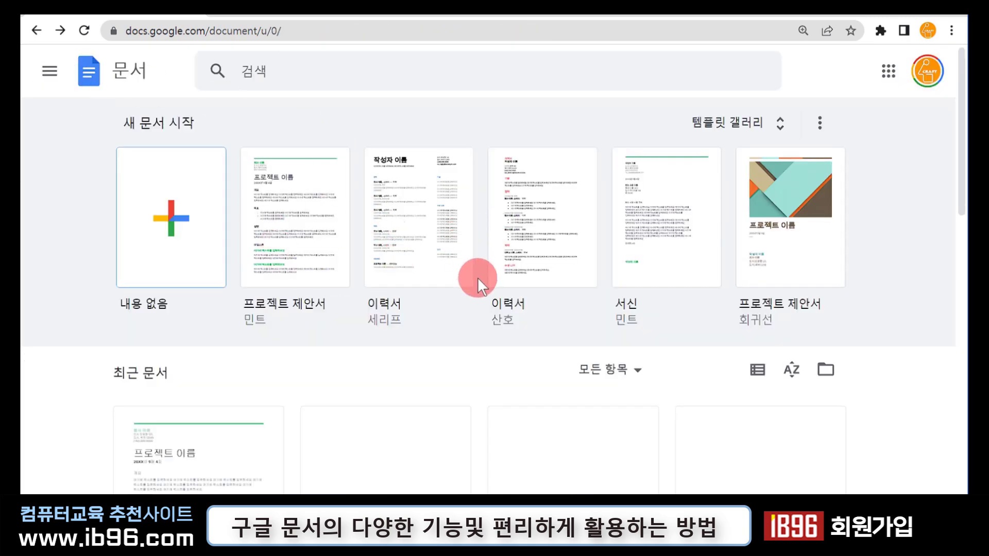
pyautogui.scroll(-4, 470, 276)
pyautogui.scroll(-5, 618, 276)
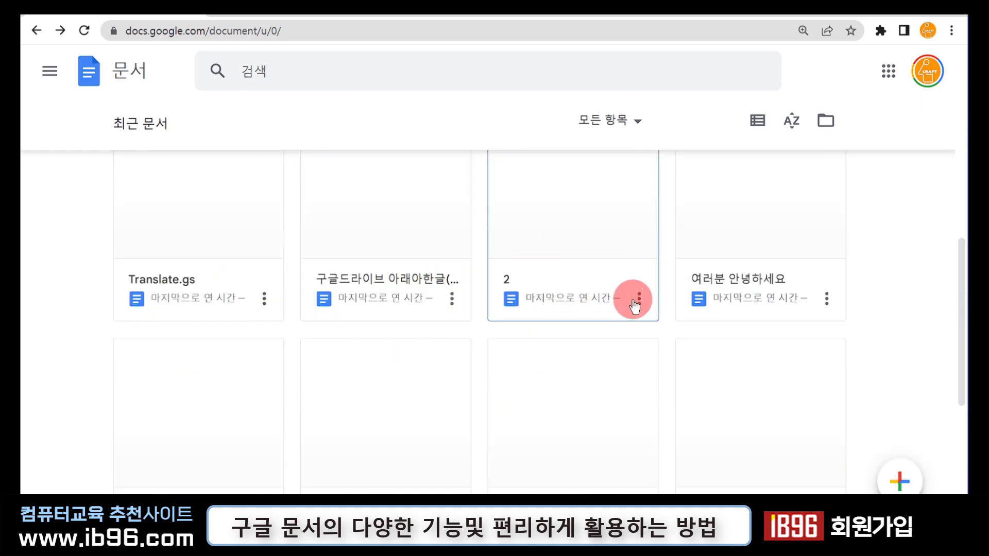
pyautogui.scroll(5, 655, 335)
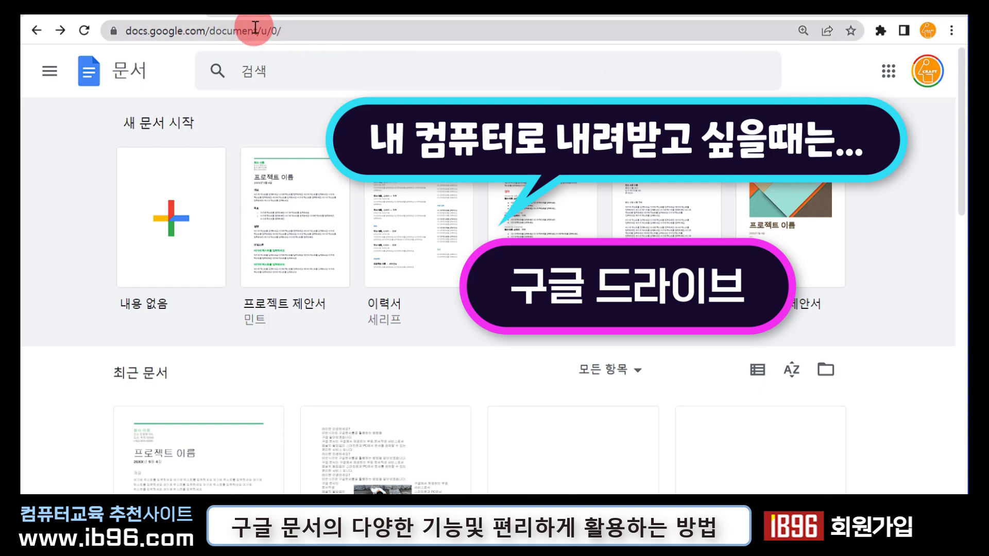
# - Open Google Drive's recent files and view the actions available for the 프로젝트 제안서 document, including 다운로드
pyautogui.click(289, 16)
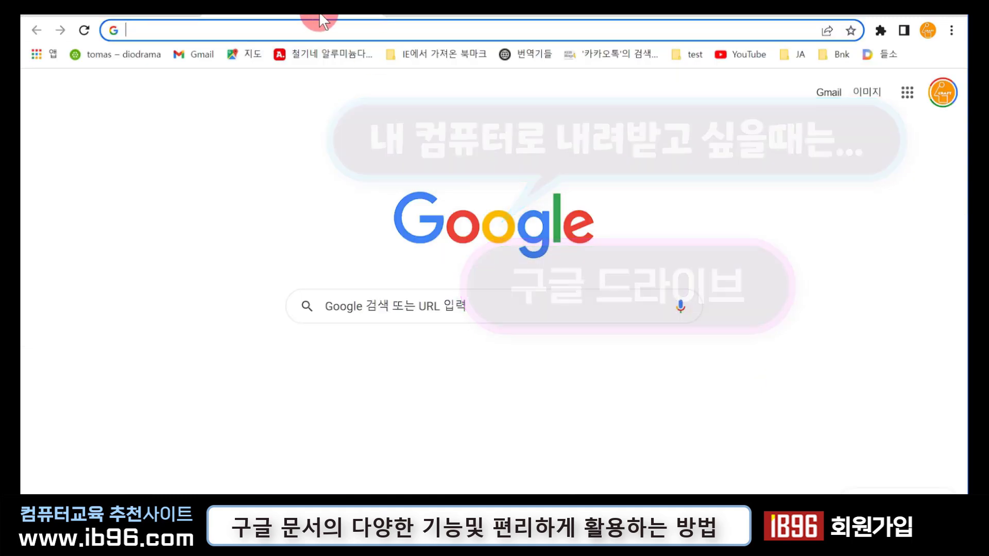
pyautogui.click(907, 98)
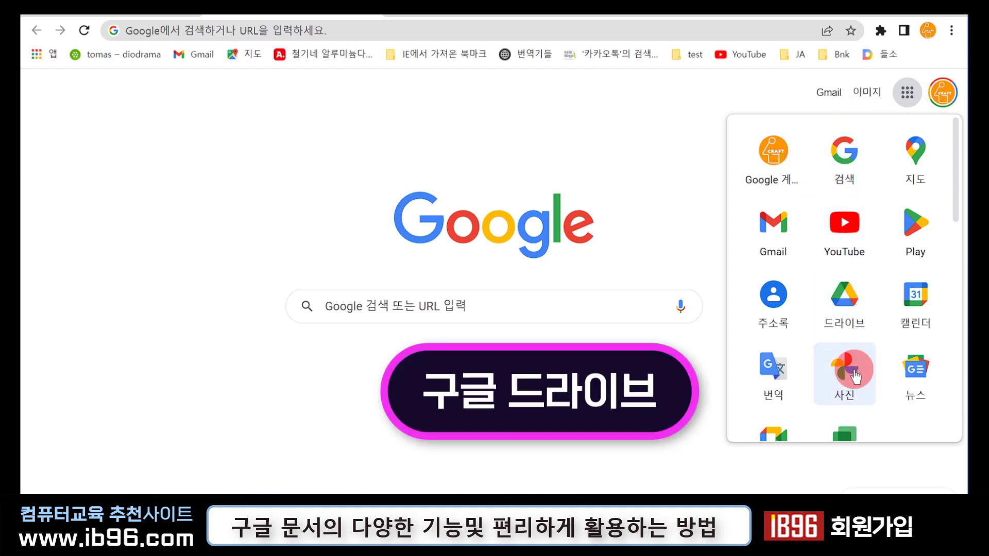
pyautogui.click(861, 308)
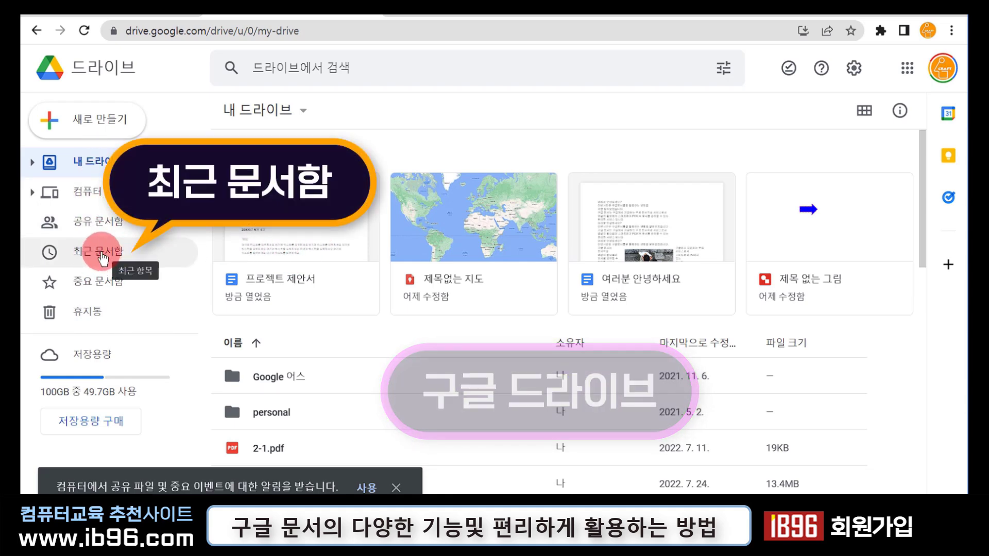
pyautogui.click(103, 258)
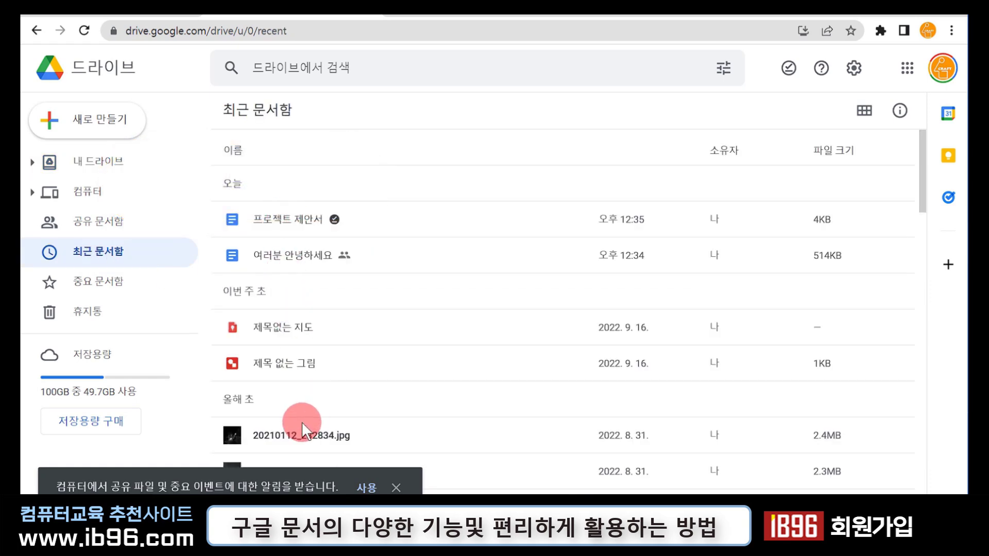
pyautogui.rightClick(303, 214)
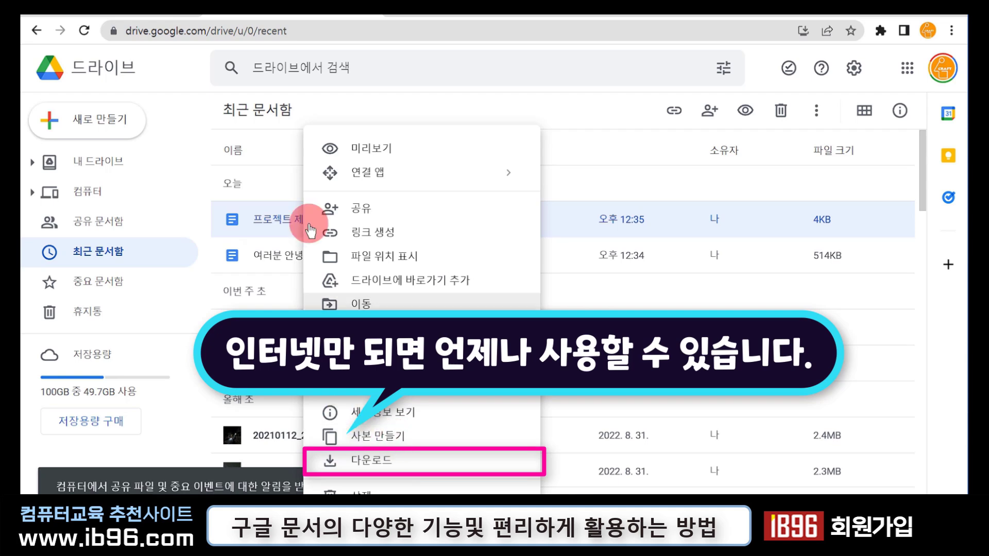
pyautogui.click(420, 101)
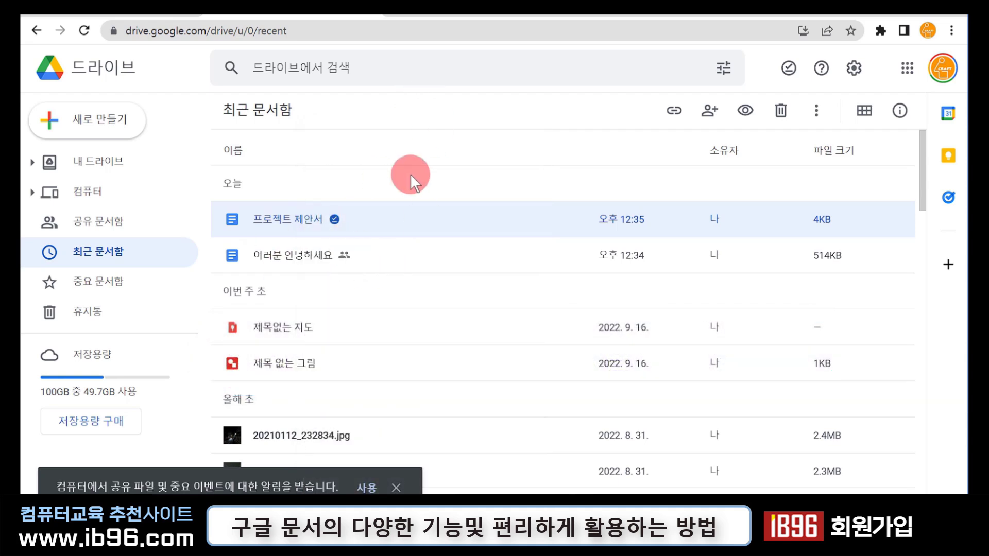
# - Reopen the 프로젝트 제안서 document in Google Docs, and hide and restore its menu header
pyautogui.click(373, 16)
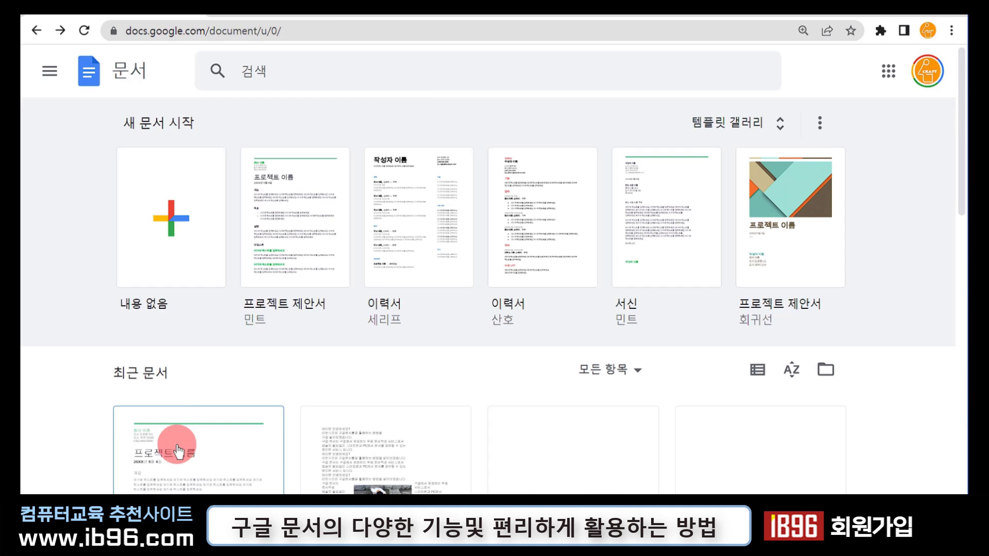
pyautogui.click(202, 460)
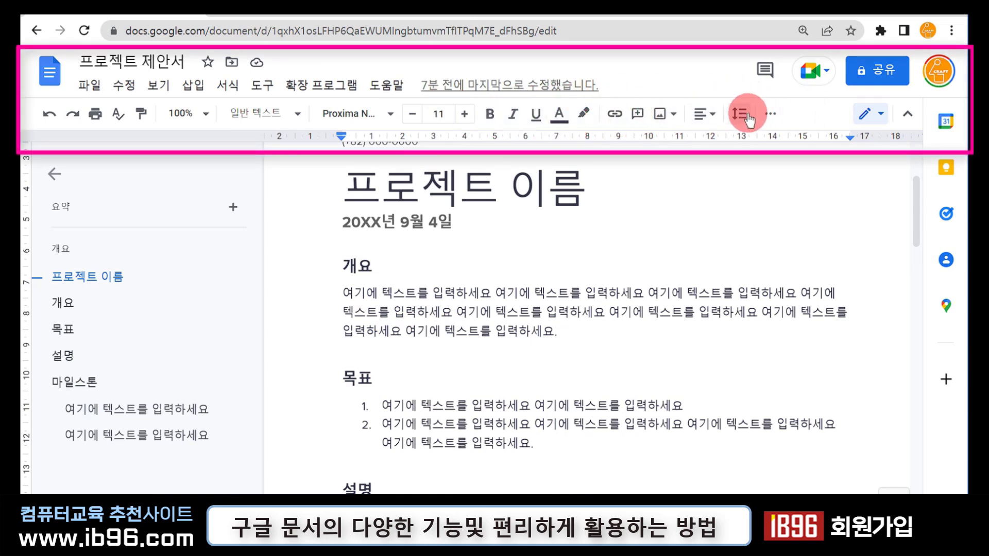
pyautogui.click(908, 115)
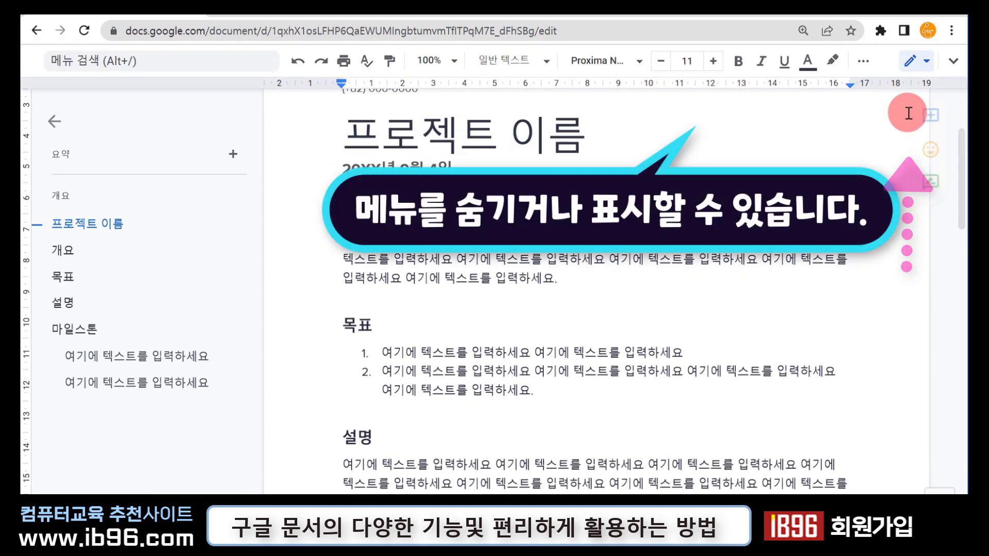
pyautogui.click(953, 62)
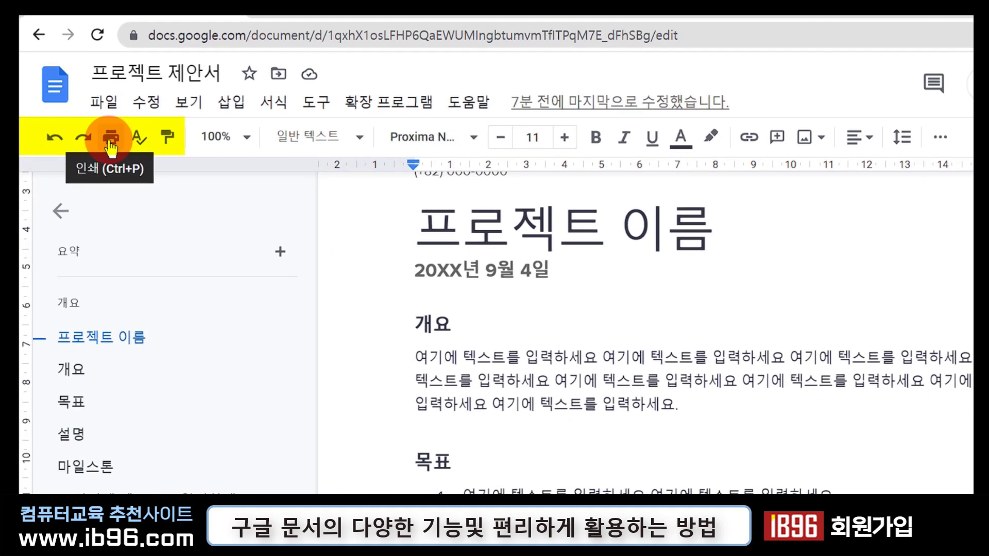
# - View the document's print settings and available print destinations, and leave without printing
pyautogui.click(120, 151)
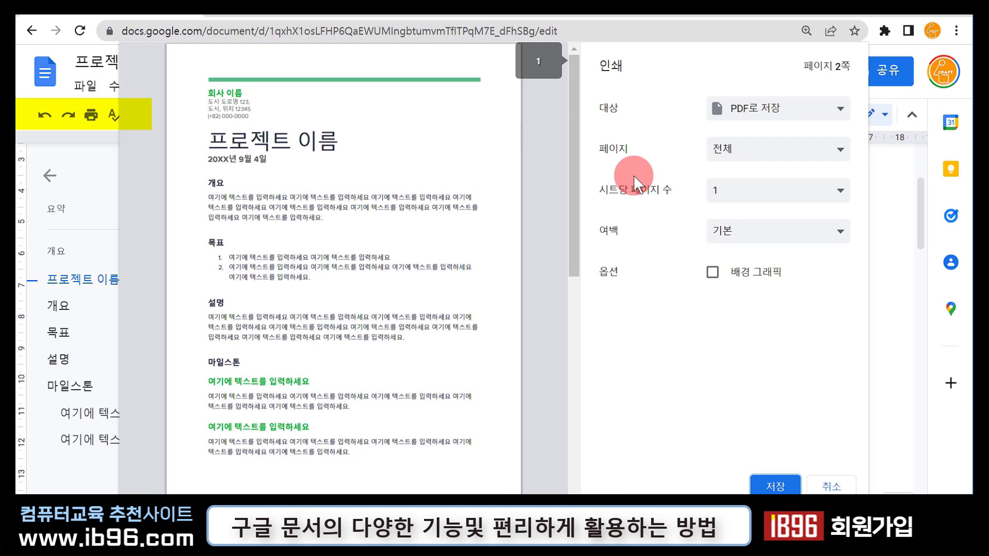
pyautogui.click(758, 111)
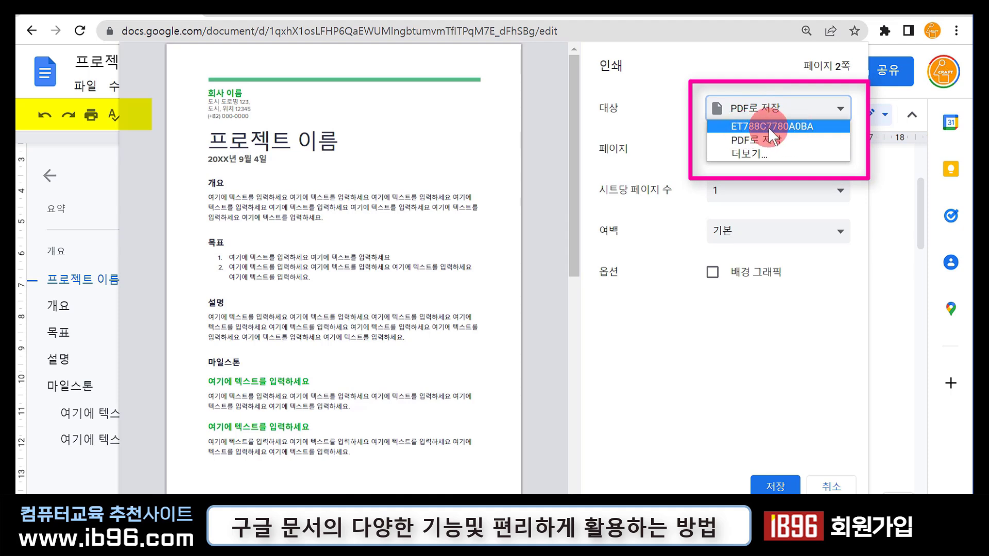
pyautogui.click(819, 485)
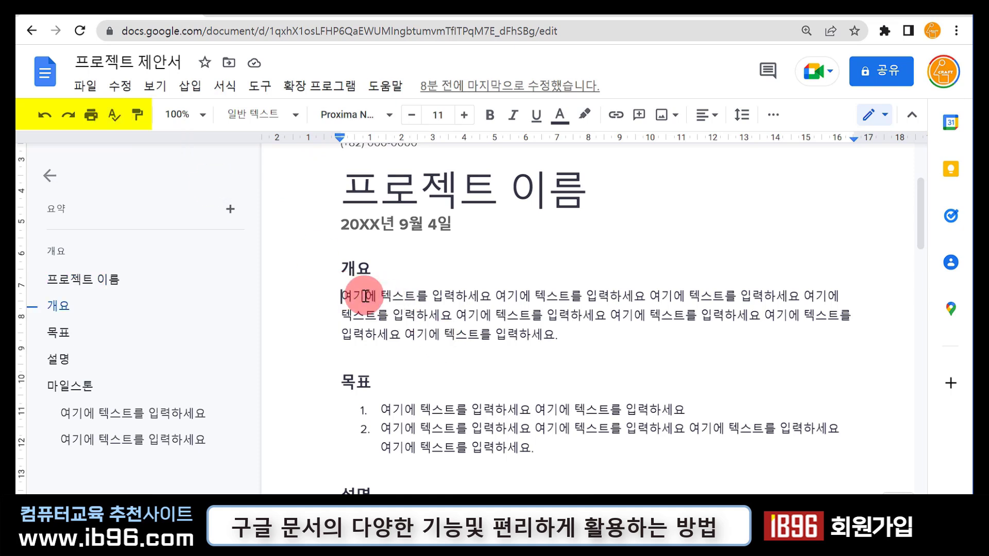
# - Run the spelling and grammar check on the paragraph under the 개요 heading
pyautogui.moveTo(349, 294); pyautogui.dragTo(555, 343)
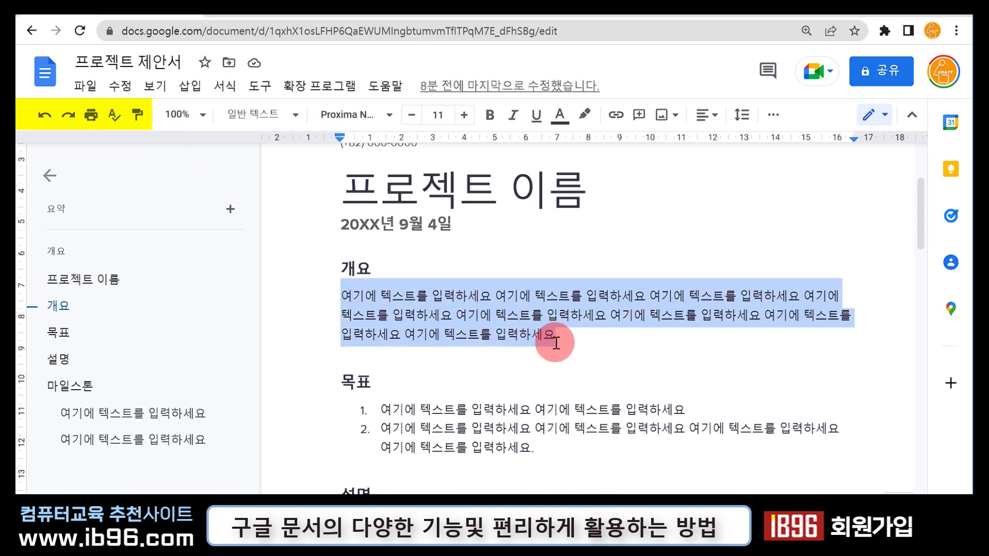
pyautogui.click(112, 119)
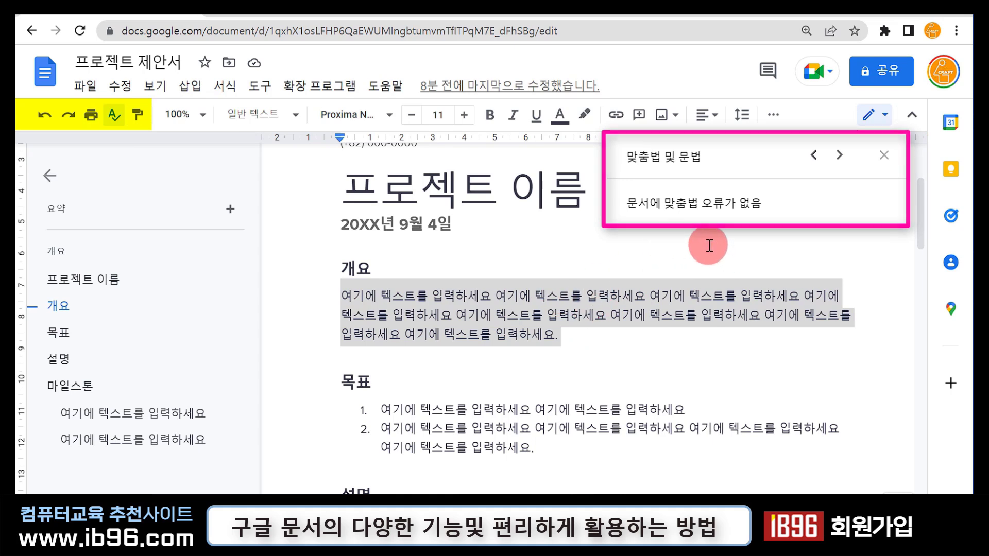
# - Misspell the second 입력하세요 in the 개요 paragraph as "입력하세오." and view its suggested correction without applying it
pyautogui.click(646, 297)
pyautogui.write('.')
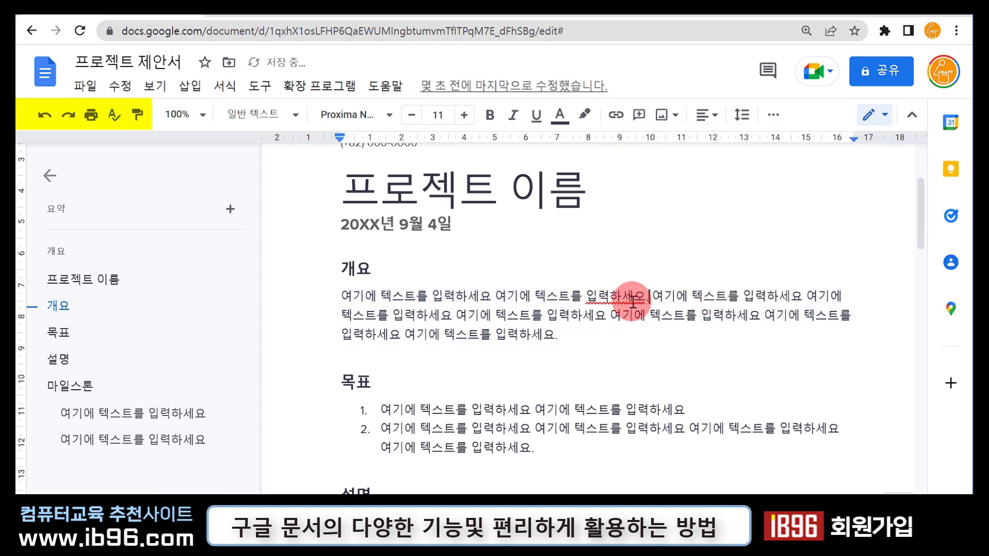
pyautogui.click(649, 301)
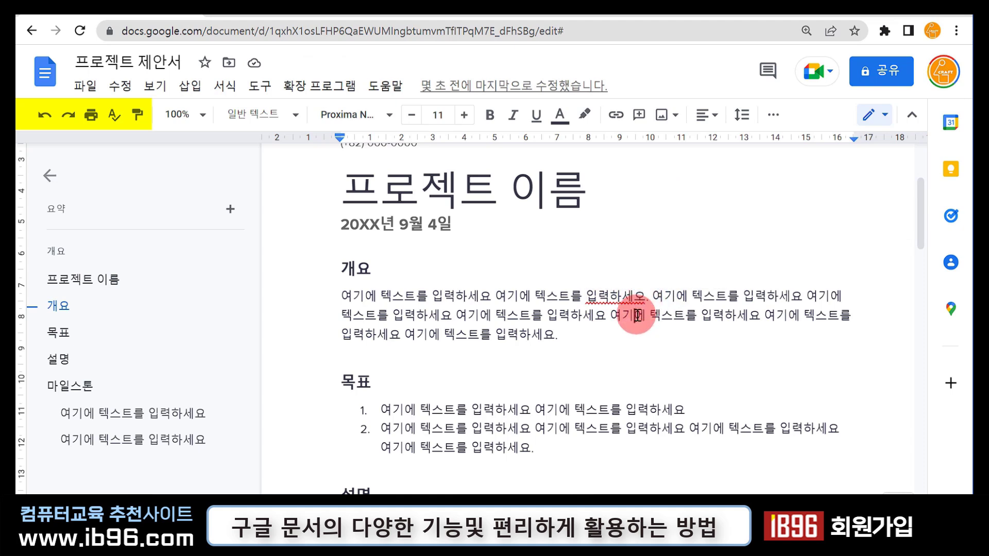
pyautogui.click(646, 297)
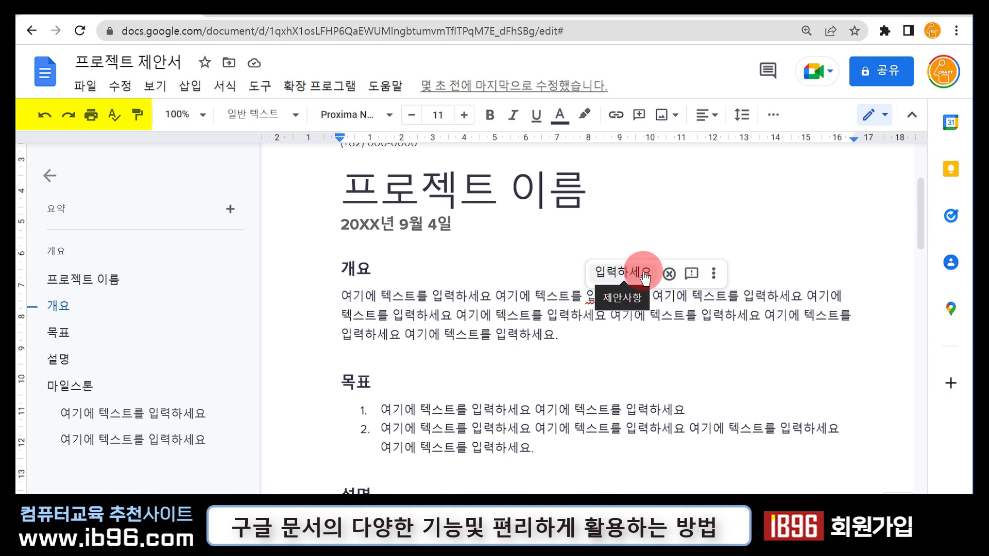
pyautogui.click(547, 304)
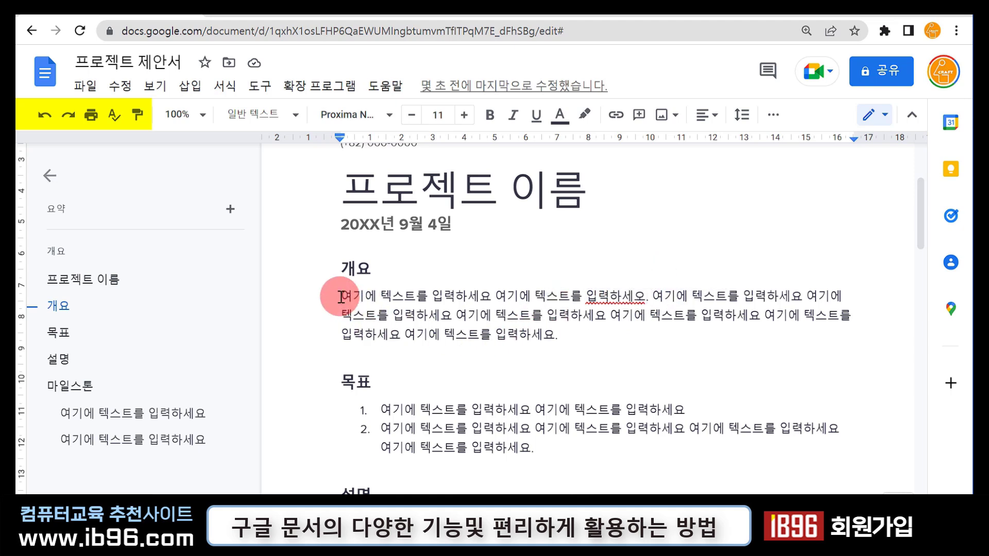
# - Recheck the spelling and grammar of the whole 개요 paragraph containing the misspelled 입력하세오
pyautogui.moveTo(346, 295); pyautogui.dragTo(584, 337)
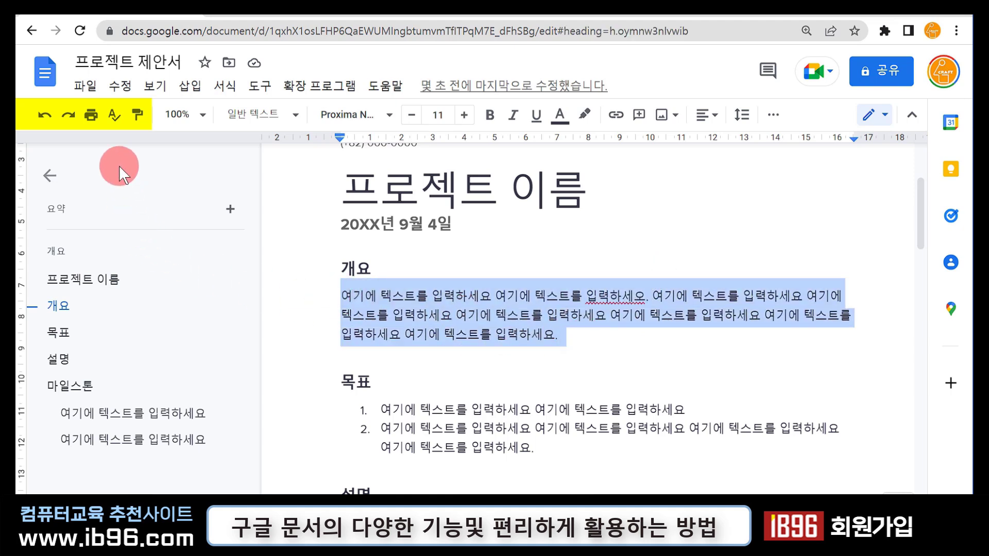
pyautogui.click(113, 116)
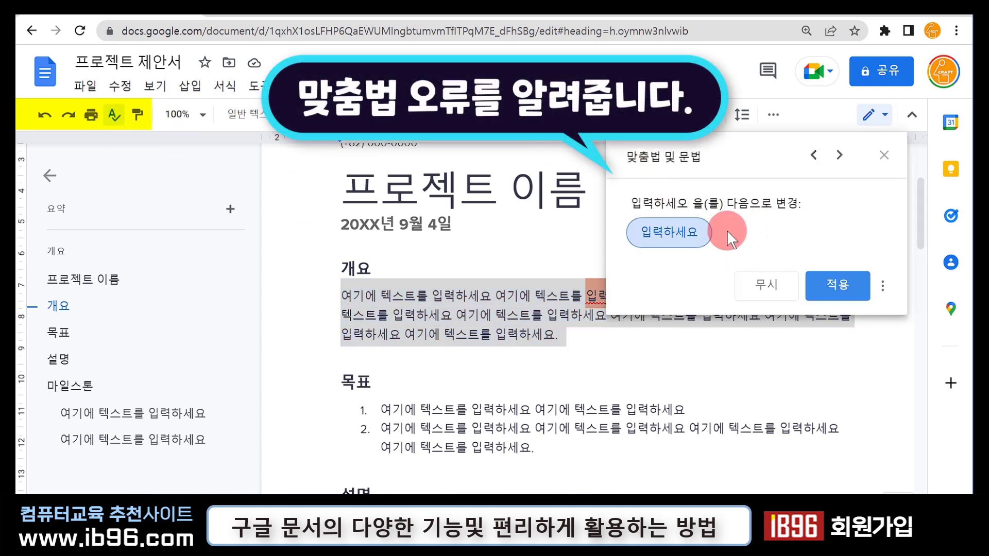
# - Apply the suggested spelling 입력하세요 to the misspelled word in the 개요 paragraph and add a period after it
pyautogui.click(688, 239)
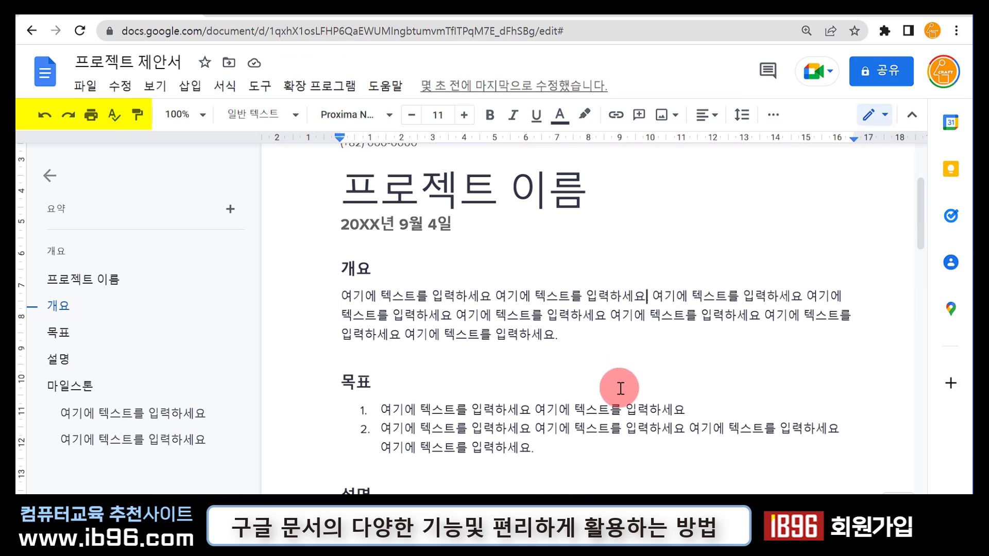
pyautogui.write('.')
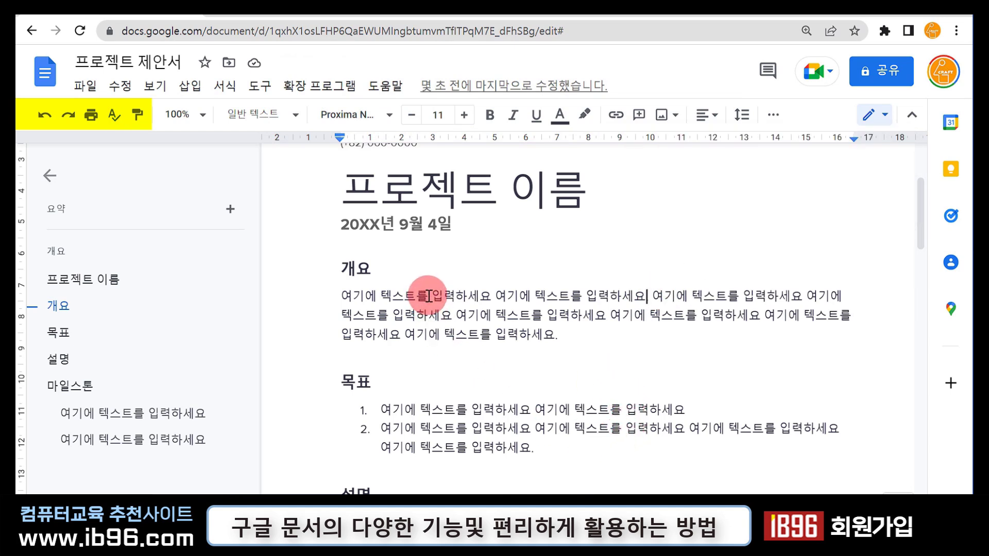
pyautogui.click(470, 299)
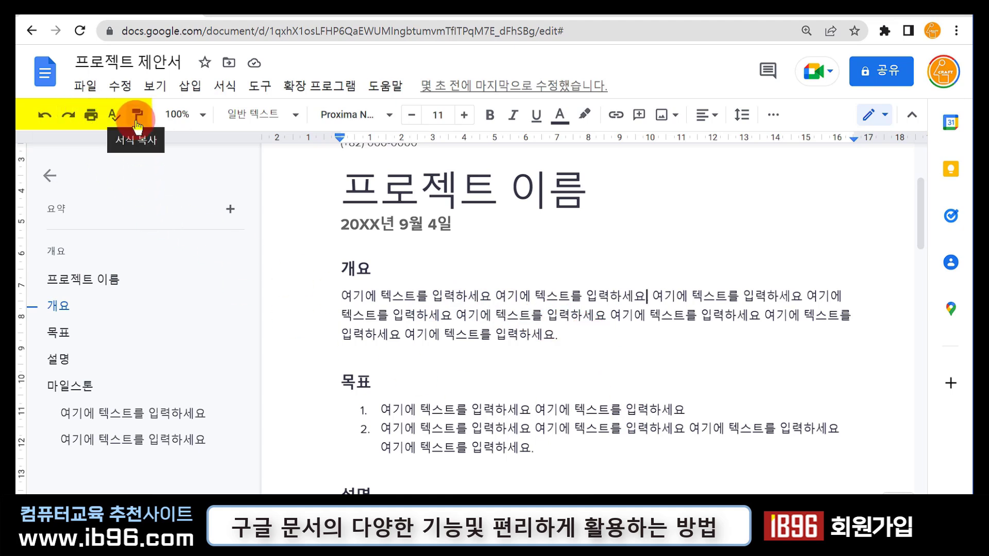
# - Copy the formatting of the title 프로젝트 이름 onto the 마일스톤 heading
pyautogui.scroll(1, 497, 291)
pyautogui.scroll(2, 498, 290)
pyautogui.moveTo(340, 265); pyautogui.dragTo(590, 269)
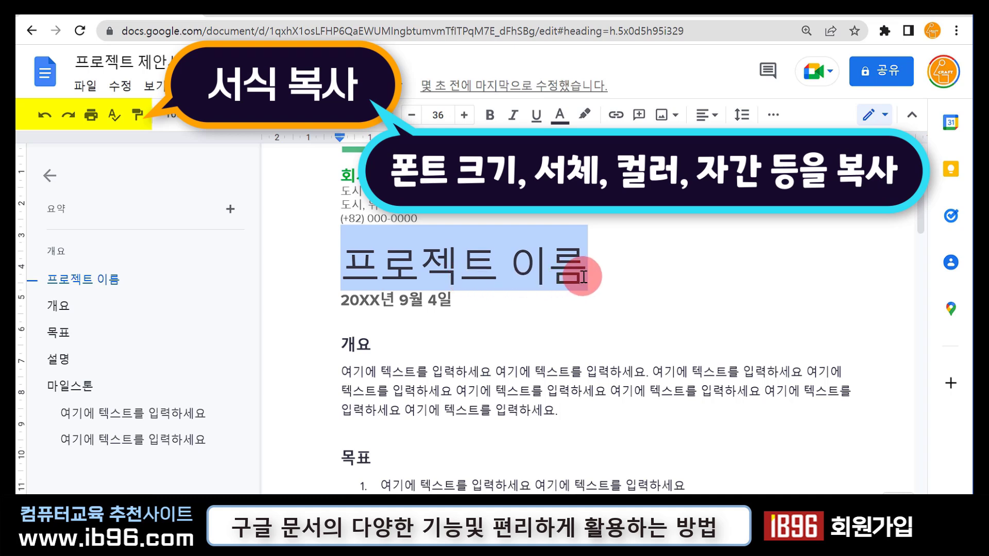
pyautogui.moveTo(597, 273); pyautogui.dragTo(348, 280)
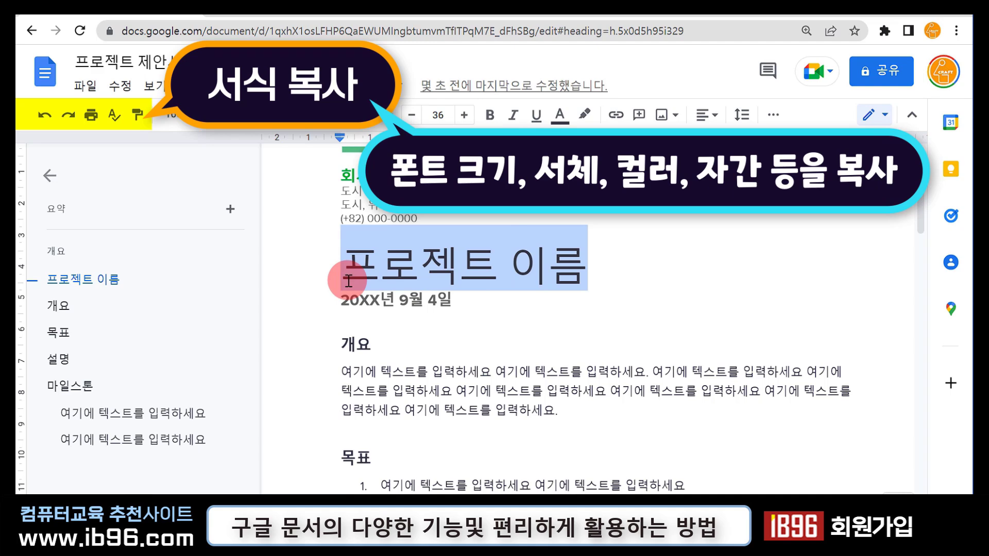
pyautogui.click(137, 116)
pyautogui.scroll(-5, 596, 452)
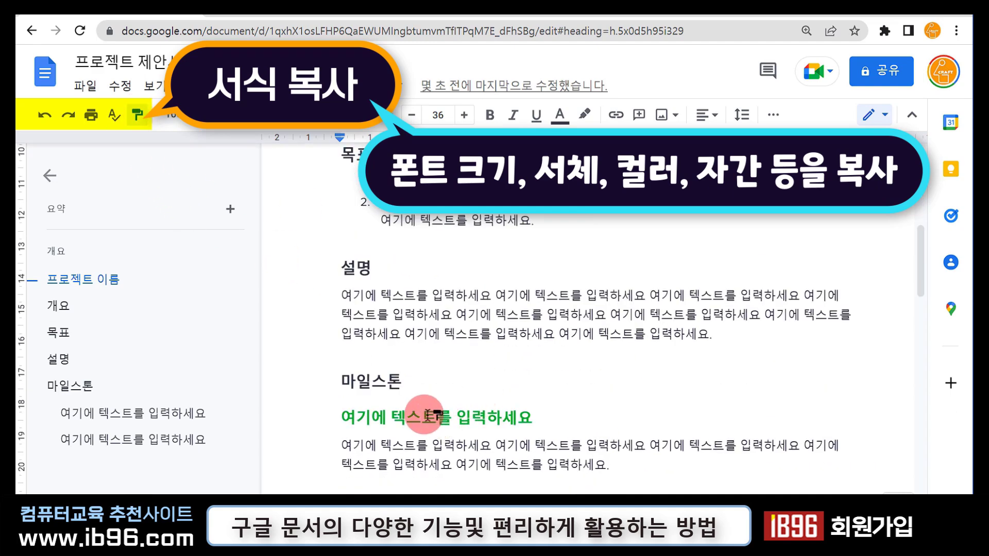
pyautogui.moveTo(405, 381); pyautogui.dragTo(321, 384)
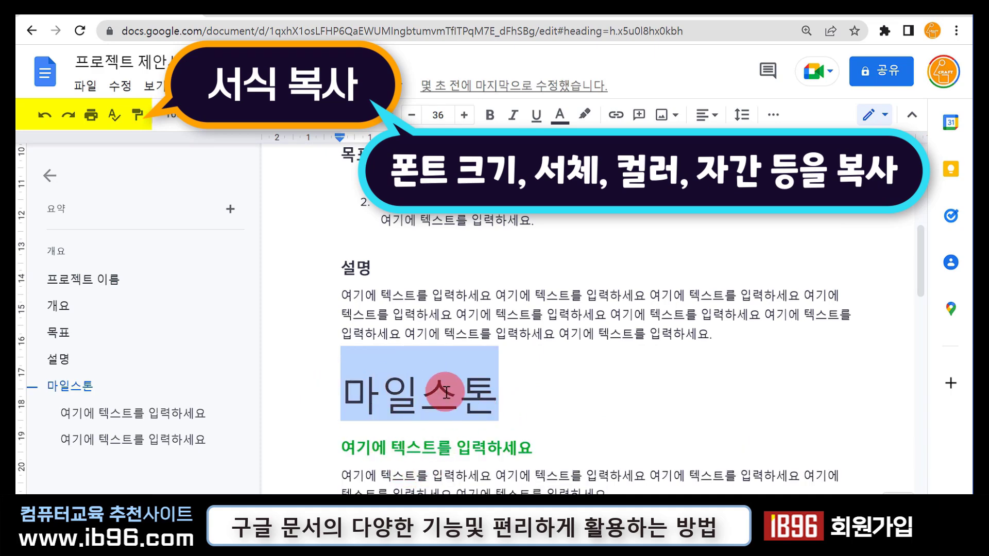
# - Compare the formatting of the 마일스톤 heading with that of the title 프로젝트 이름
pyautogui.hotkey('ctrl', 'Home')
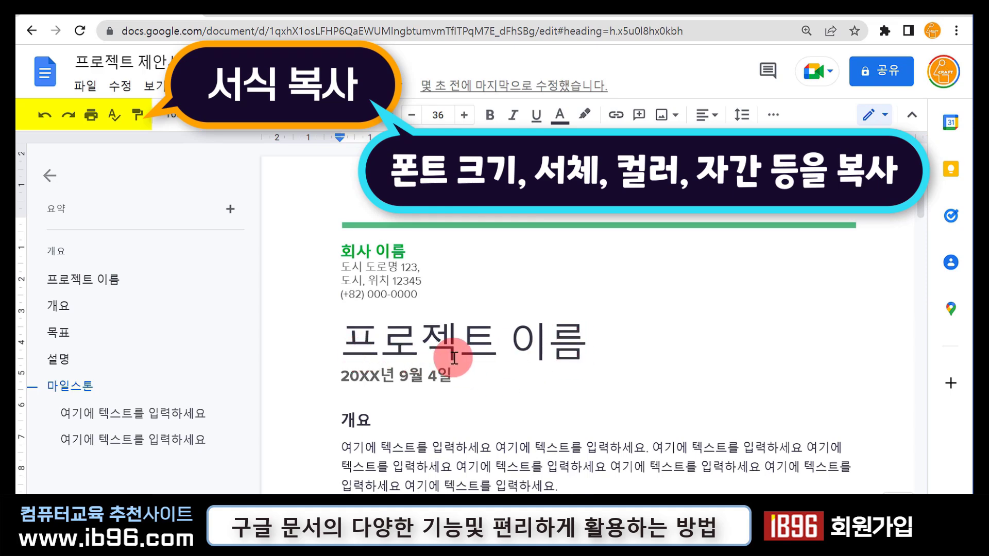
pyautogui.scroll(-5, 516, 402)
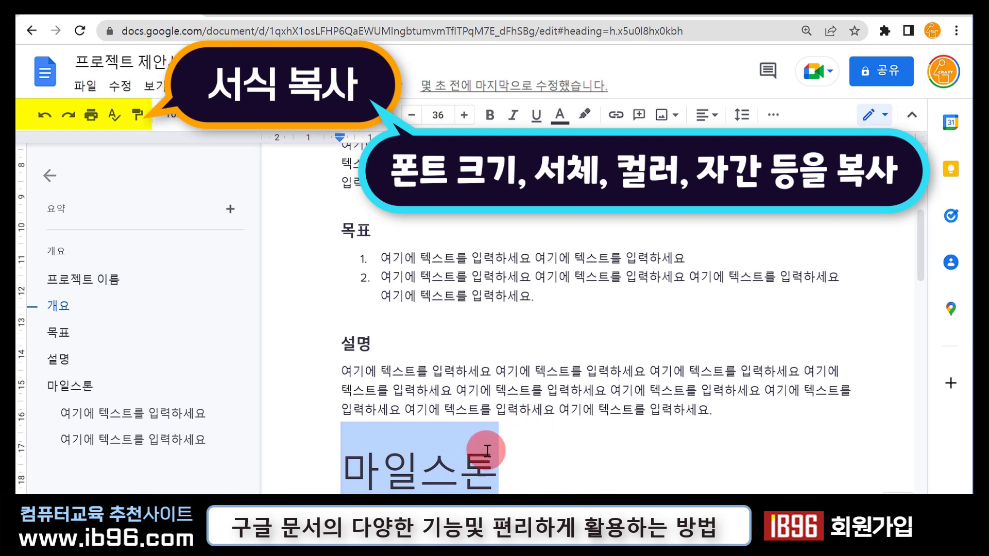
pyautogui.scroll(4, 486, 450)
pyautogui.scroll(2, 486, 451)
pyautogui.moveTo(587, 341); pyautogui.dragTo(326, 342)
pyautogui.scroll(-7, 471, 424)
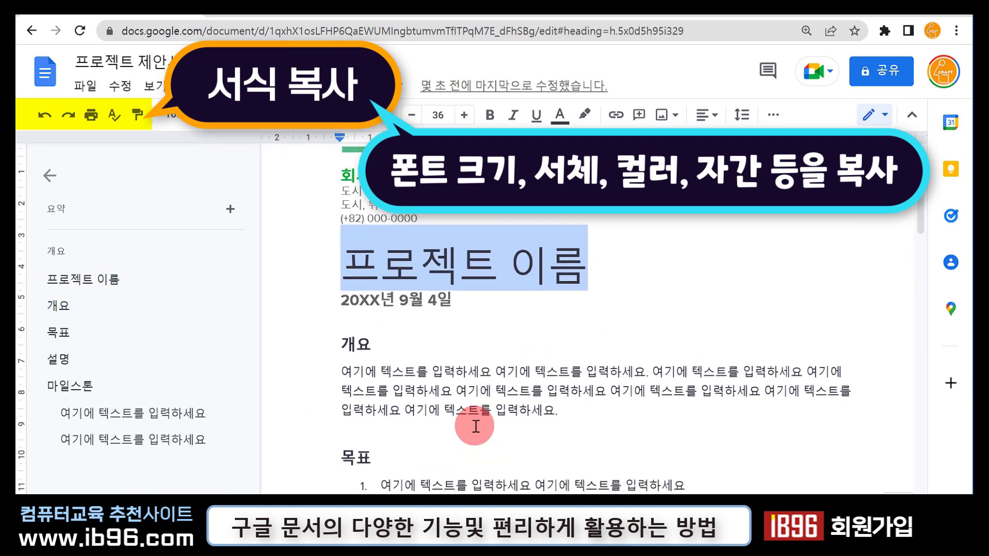
pyautogui.scroll(-4, 476, 426)
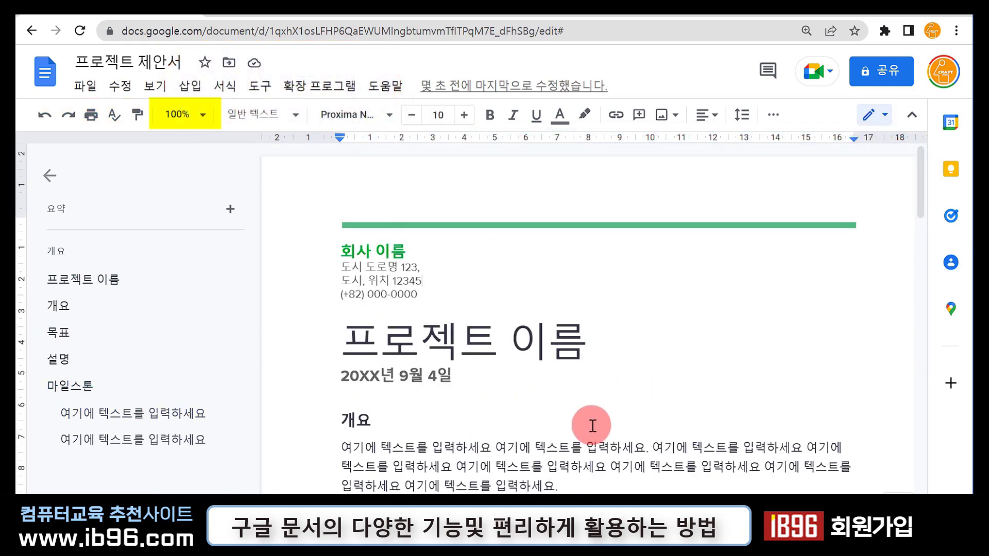
# - Try the 맞춤 (fit) zoom on the document and return it to 100%
pyautogui.click(196, 126)
pyautogui.click(200, 150)
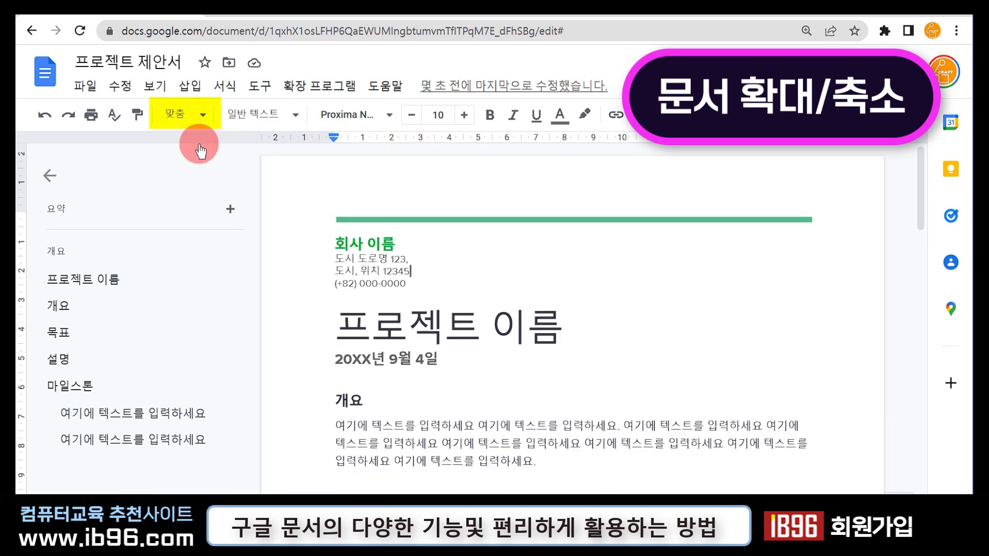
pyautogui.click(204, 119)
pyautogui.click(202, 264)
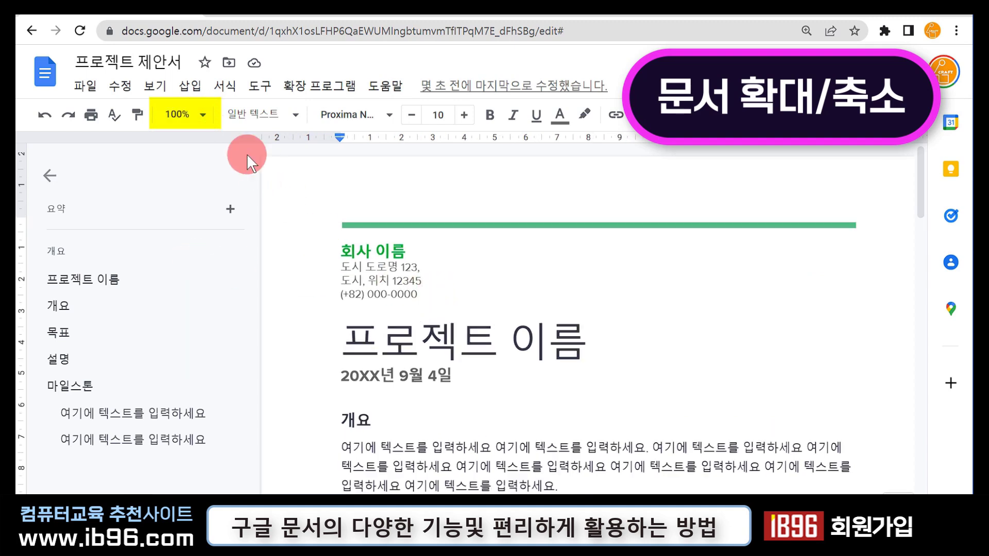
# - View the document at 50% zoom and set the zoom to 맞춤 (fit)
pyautogui.click(204, 119)
pyautogui.click(198, 187)
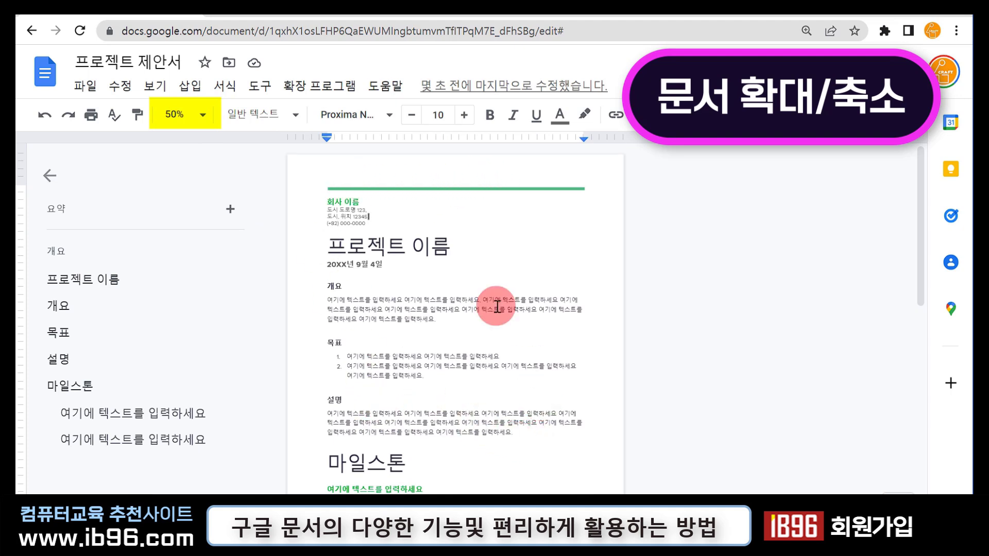
pyautogui.click(200, 122)
pyautogui.click(178, 140)
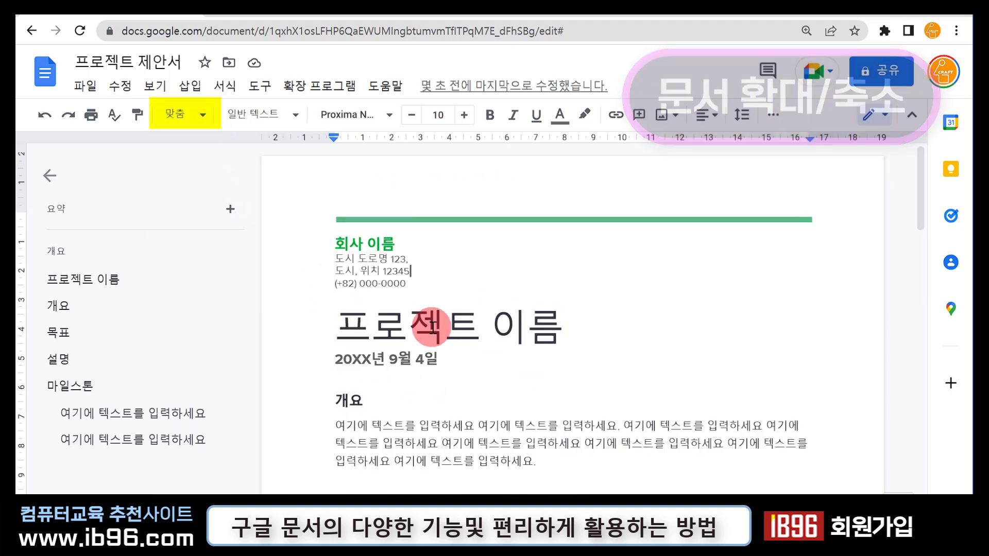
# - Browse the fonts available for part of the 개요 paragraph without changing its font
pyautogui.moveTo(463, 443); pyautogui.dragTo(369, 431)
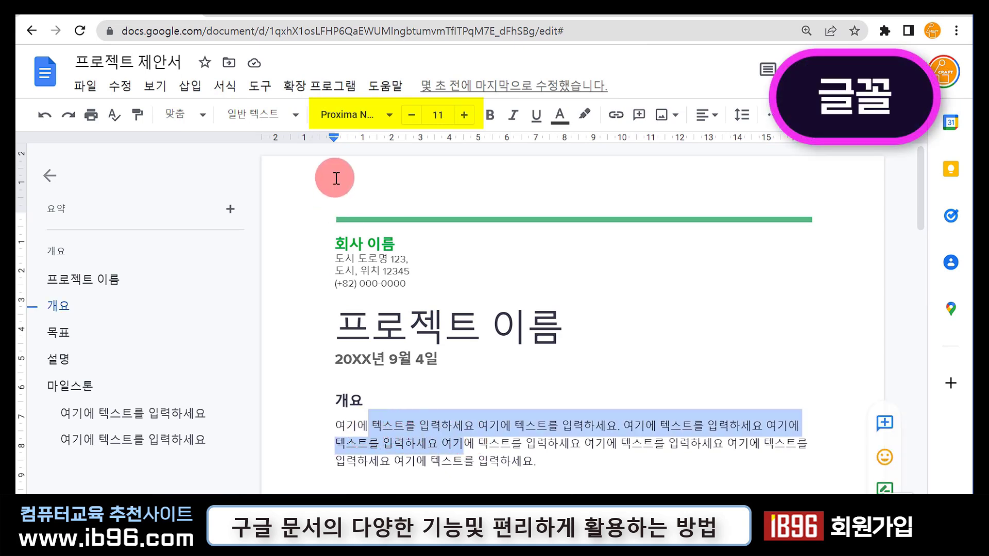
pyautogui.click(390, 119)
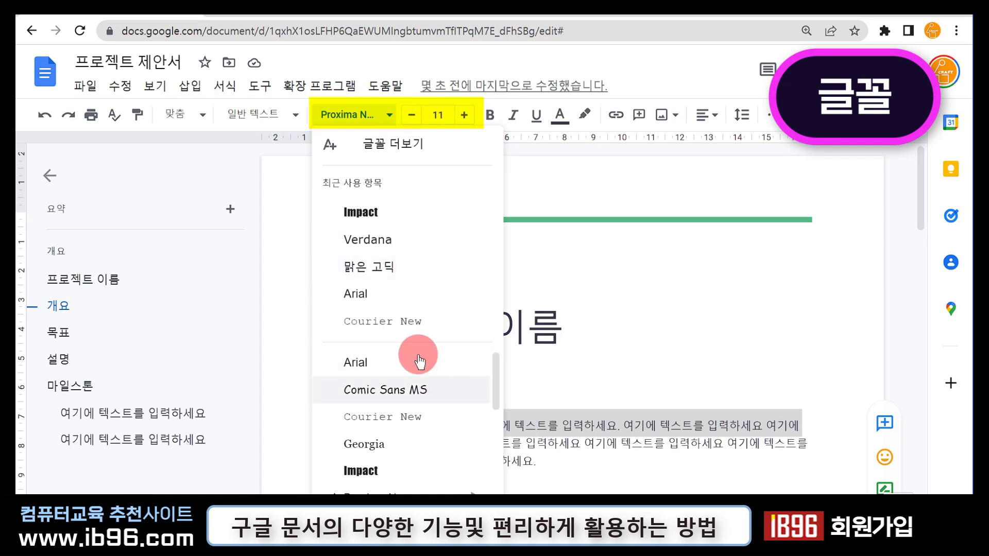
pyautogui.moveTo(493, 384); pyautogui.dragTo(474, 301)
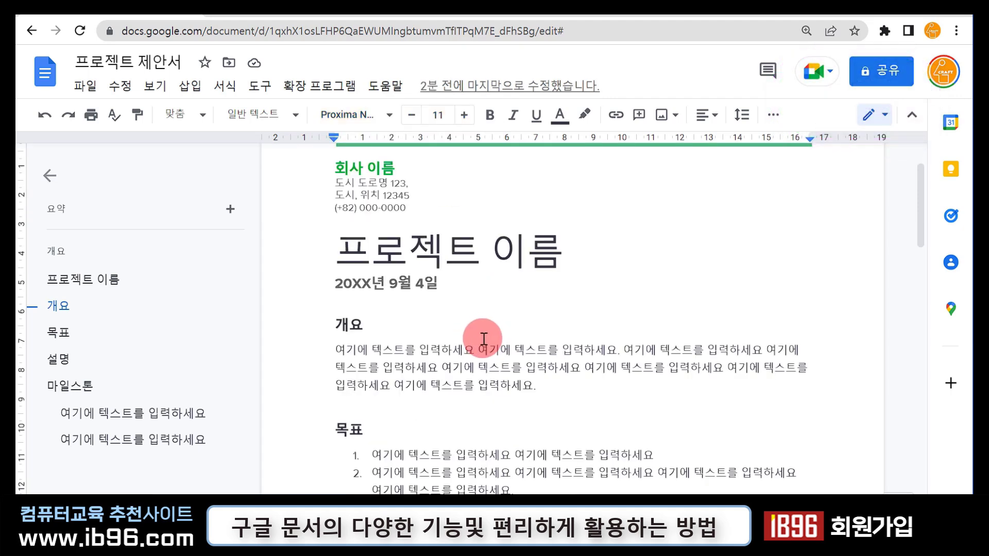
# - Check which paragraph styles the title 프로젝트 이름, the 개요 heading and its body text use
pyautogui.moveTo(563, 252); pyautogui.dragTo(336, 253)
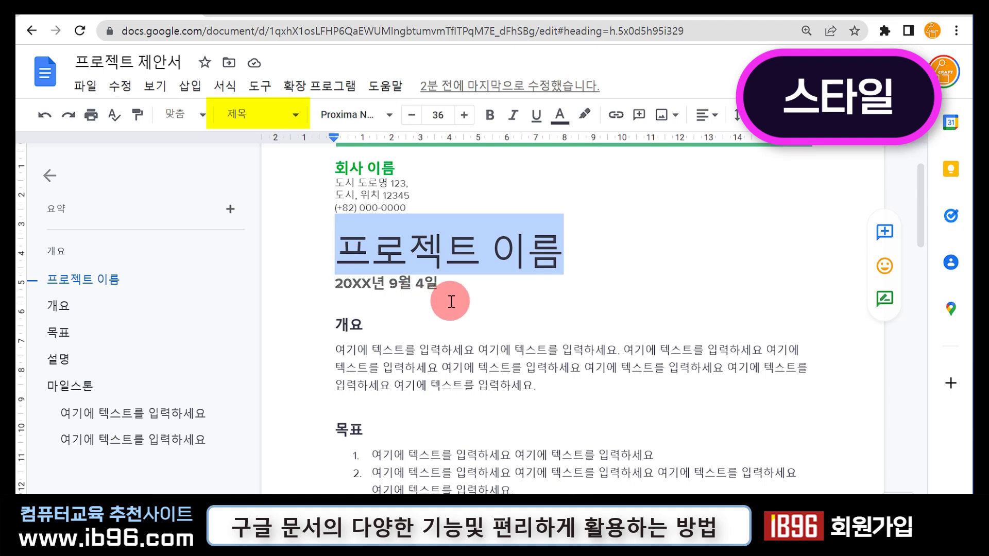
pyautogui.moveTo(370, 323); pyautogui.dragTo(337, 325)
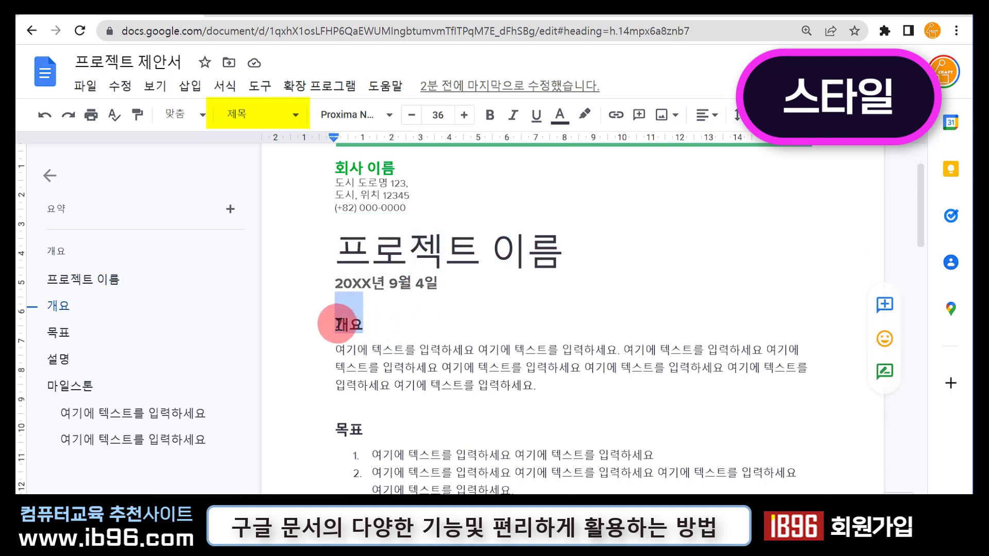
pyautogui.moveTo(394, 350); pyautogui.dragTo(475, 394)
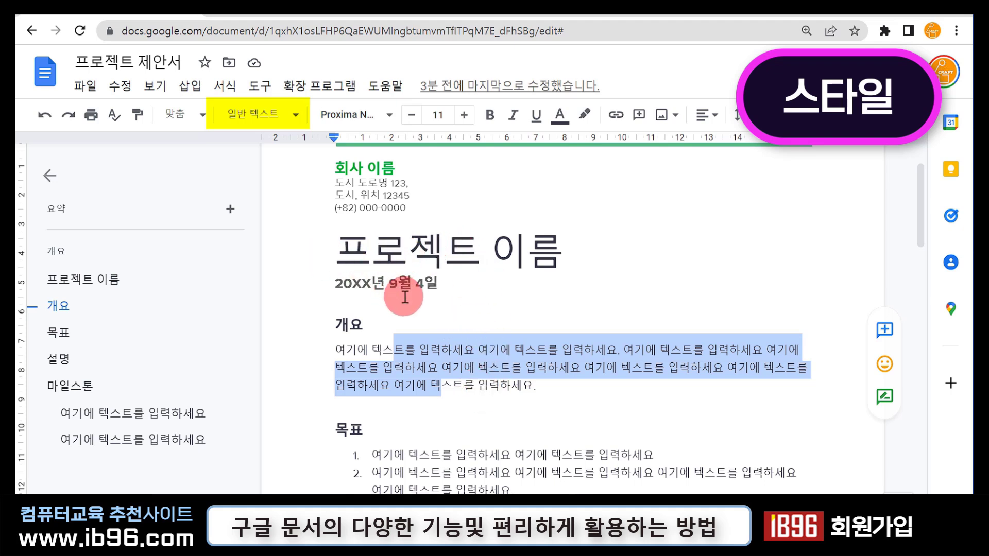
pyautogui.click(418, 312)
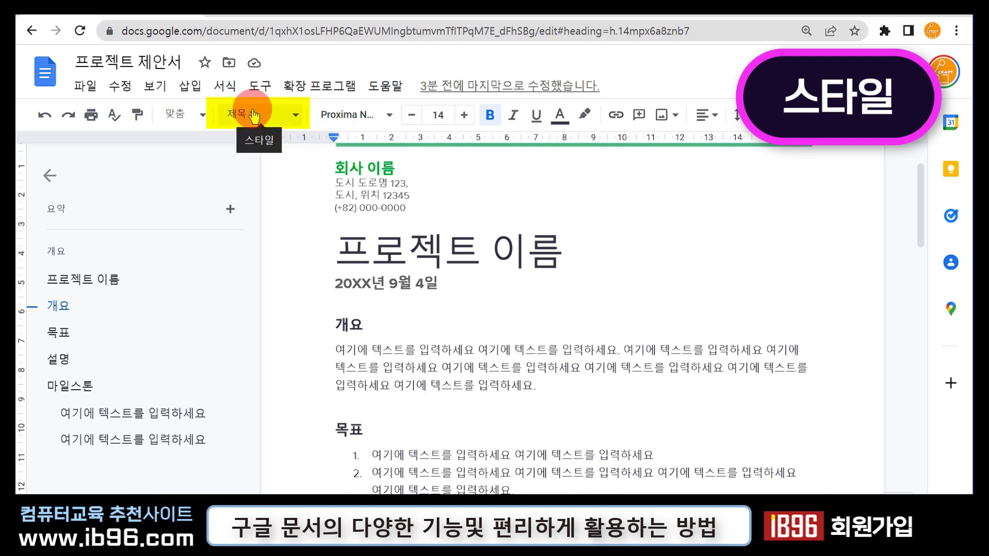
# - Examine the available paragraph styles and their apply and update options for the 개요 heading, without changing its style
pyautogui.click(296, 116)
pyautogui.moveTo(293, 186)
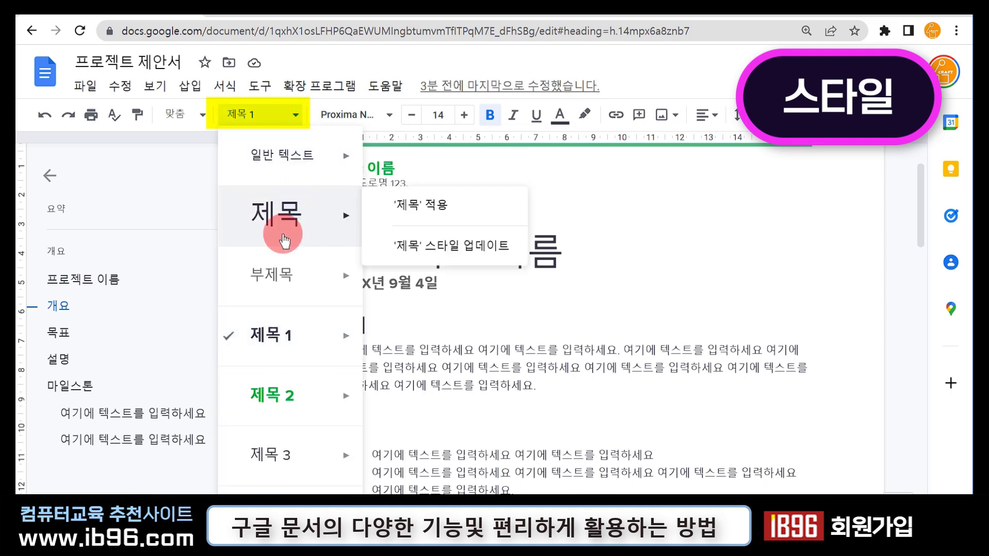
pyautogui.moveTo(295, 401)
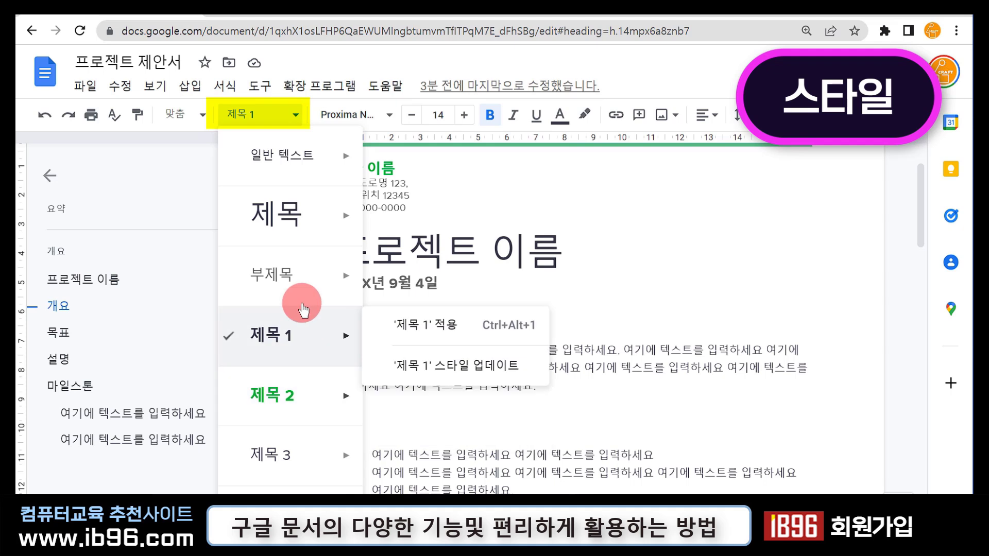
pyautogui.moveTo(306, 238)
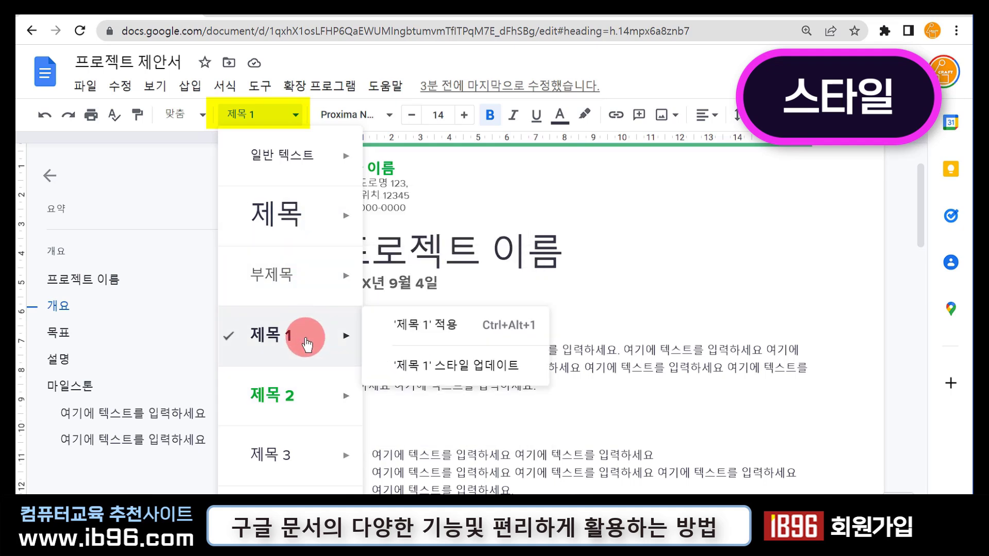
pyautogui.moveTo(350, 508)
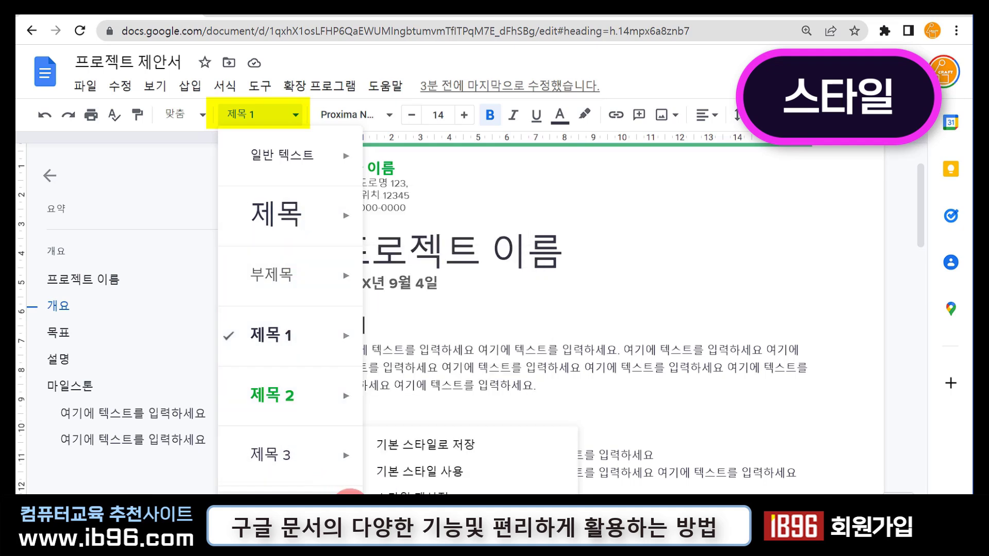
pyautogui.moveTo(296, 422)
pyautogui.moveTo(283, 155)
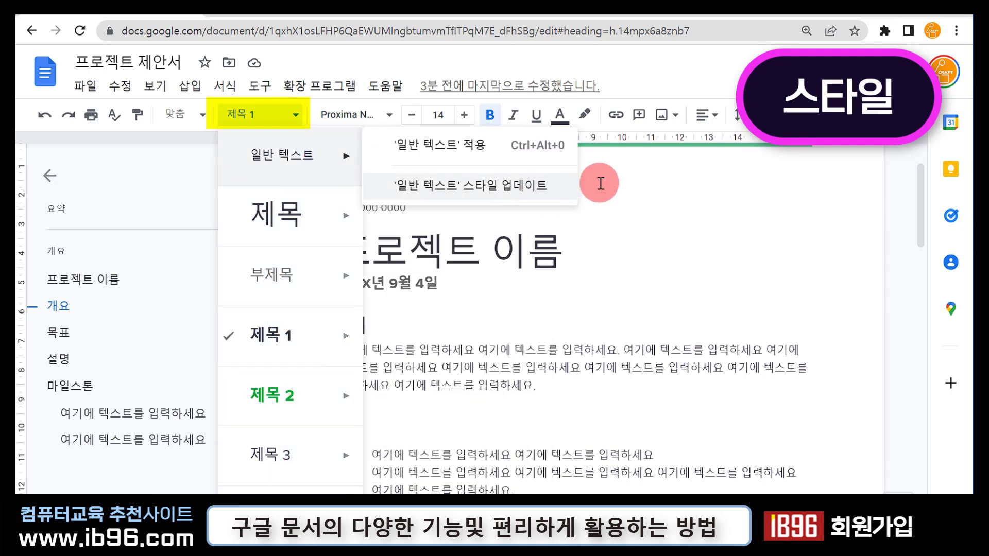
pyautogui.click(638, 180)
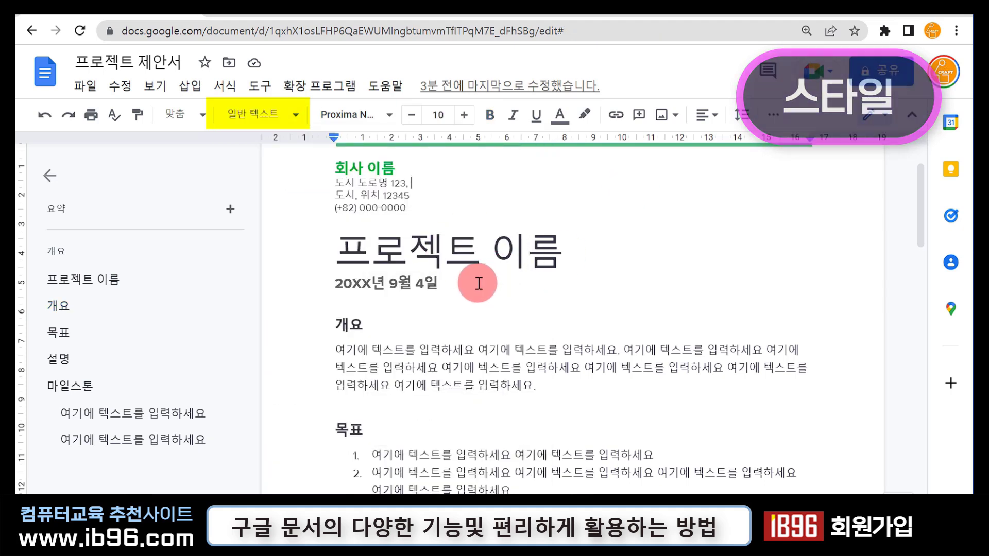
# - Enlarge the first 여기에 텍스트를 입력하세요 in the 개요 paragraph to font size 14 and reduce it back to 11
pyautogui.moveTo(336, 351); pyautogui.dragTo(472, 348)
pyautogui.click(442, 116)
pyautogui.click(464, 115)
pyautogui.click(464, 115)
pyautogui.click(464, 115)
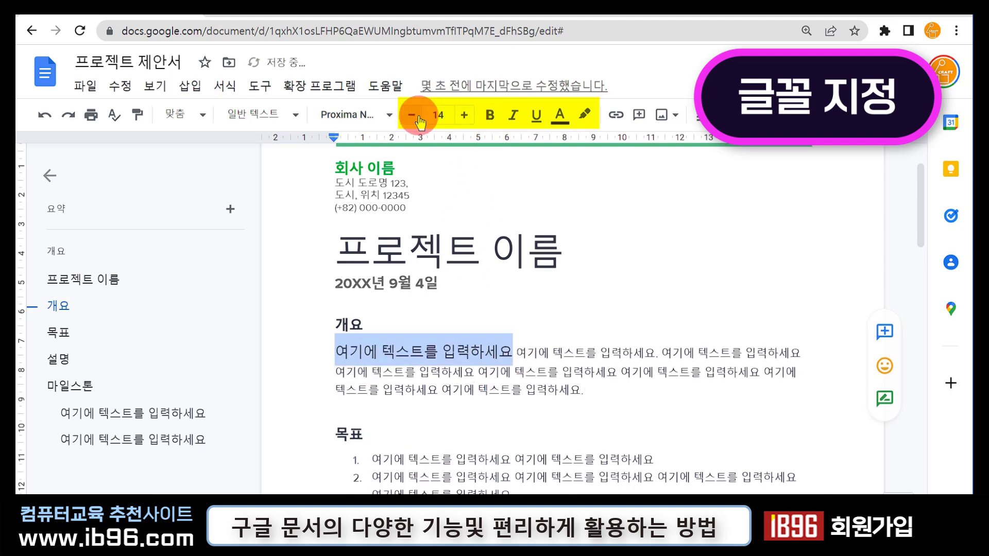
pyautogui.click(413, 116)
pyautogui.click(413, 116)
pyautogui.click(413, 116)
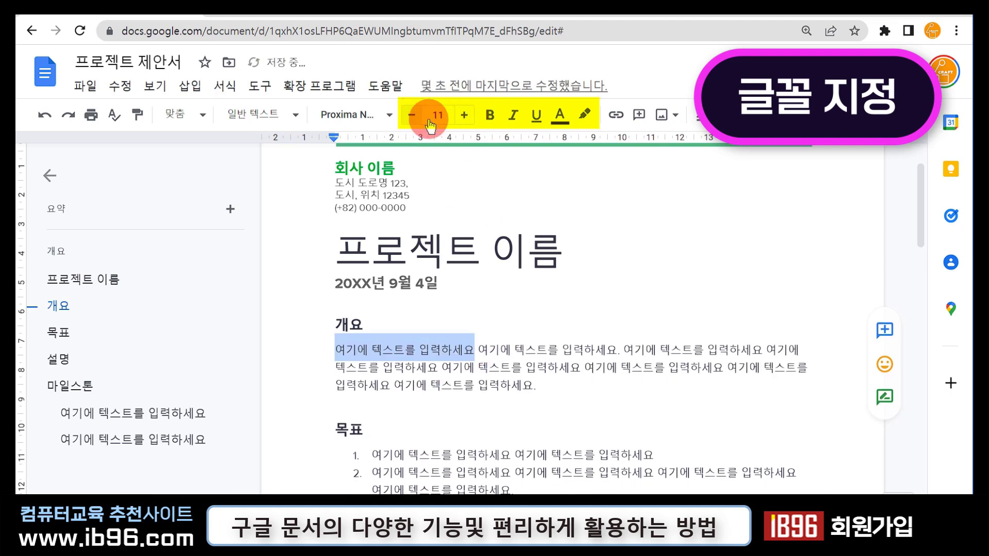
# - Try bold, italic and underline on the first 여기에 텍스트를 입력하세요 under 개요, and view the text colours without applying one
pyautogui.click(490, 115)
pyautogui.click(514, 116)
pyautogui.click(514, 116)
pyautogui.click(537, 116)
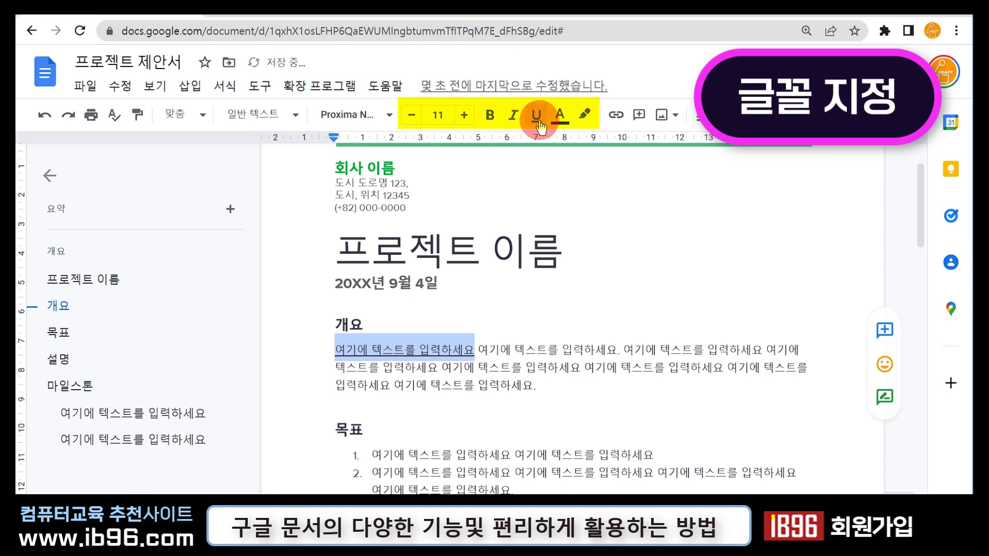
pyautogui.click(558, 121)
pyautogui.click(560, 122)
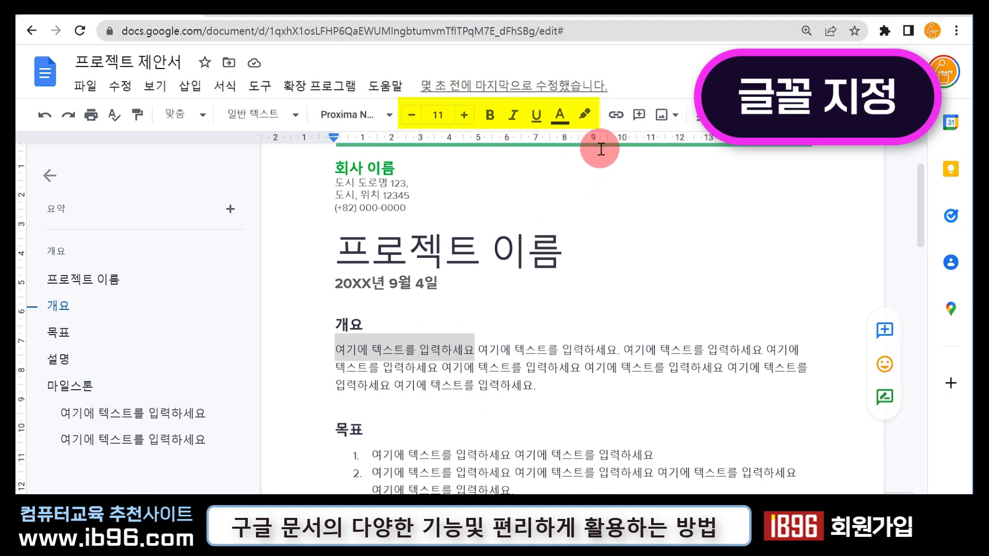
# - Highlight the first 여기에 텍스트를 입력하세요 in the 개요 paragraph in orange
pyautogui.click(586, 118)
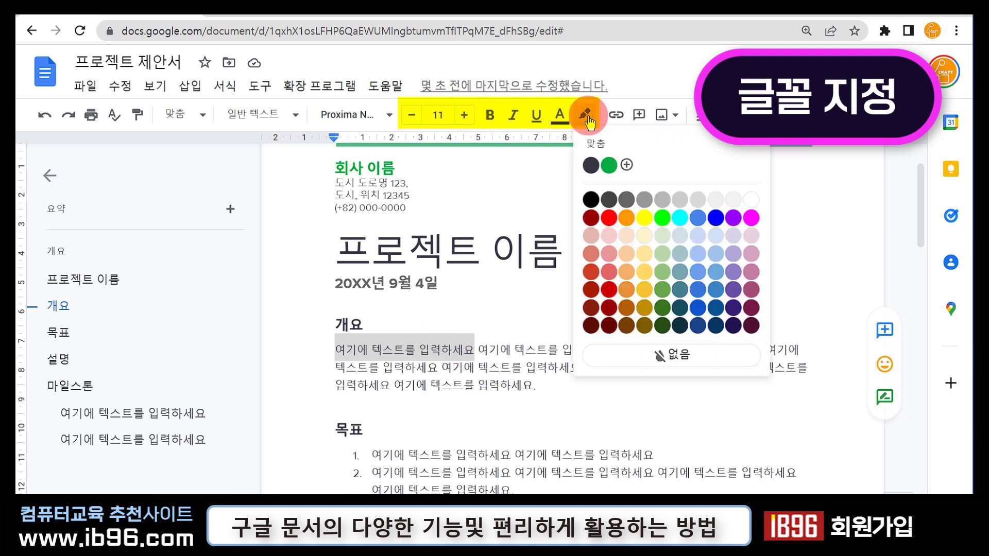
pyautogui.click(627, 218)
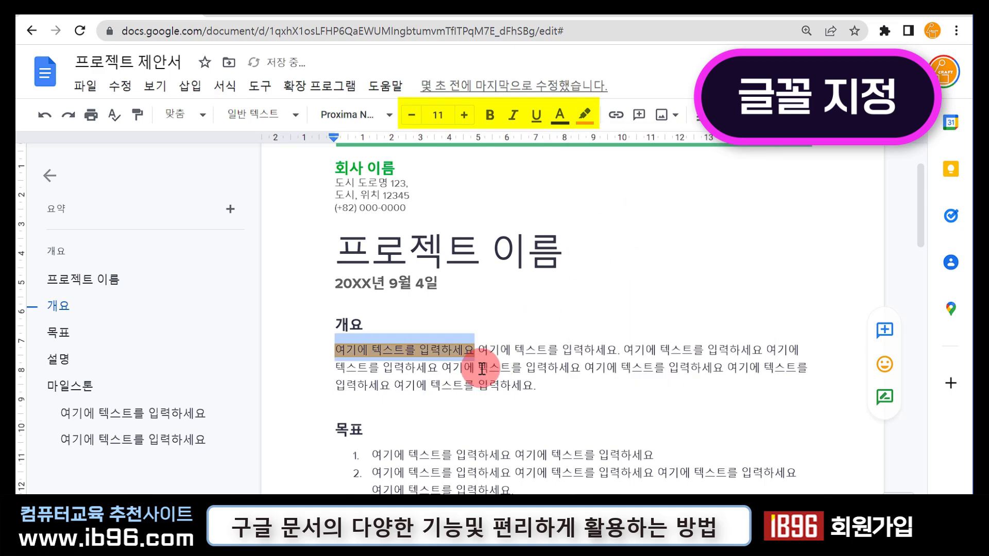
pyautogui.click(504, 349)
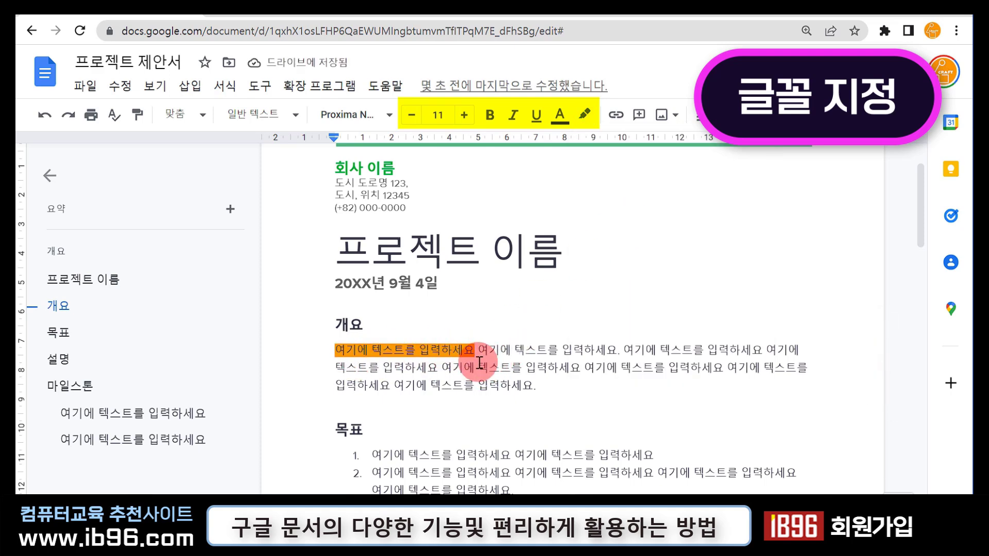
# - Remove the orange highlight from the first 여기에 텍스트를 입력하세요 in the 개요 paragraph
pyautogui.moveTo(471, 351); pyautogui.dragTo(344, 355)
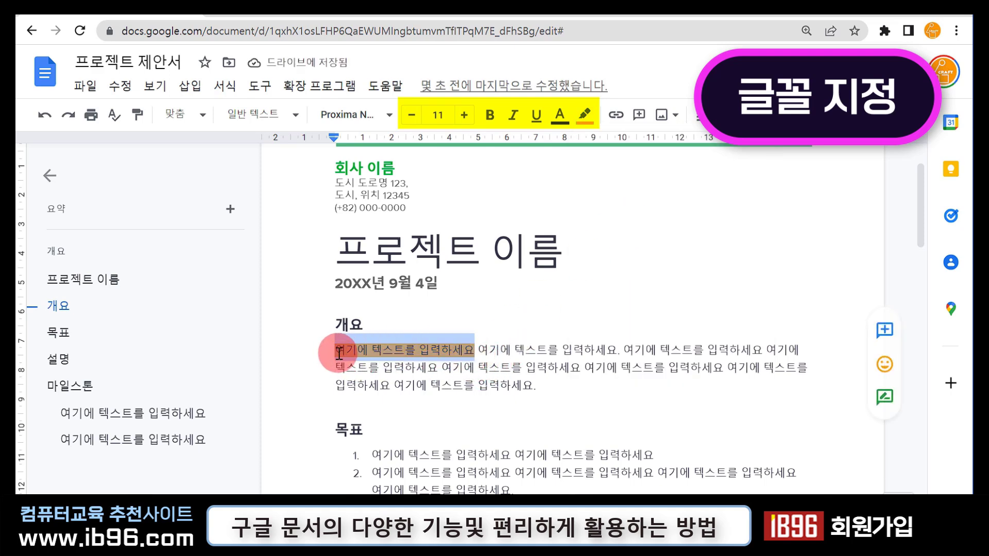
pyautogui.click(585, 115)
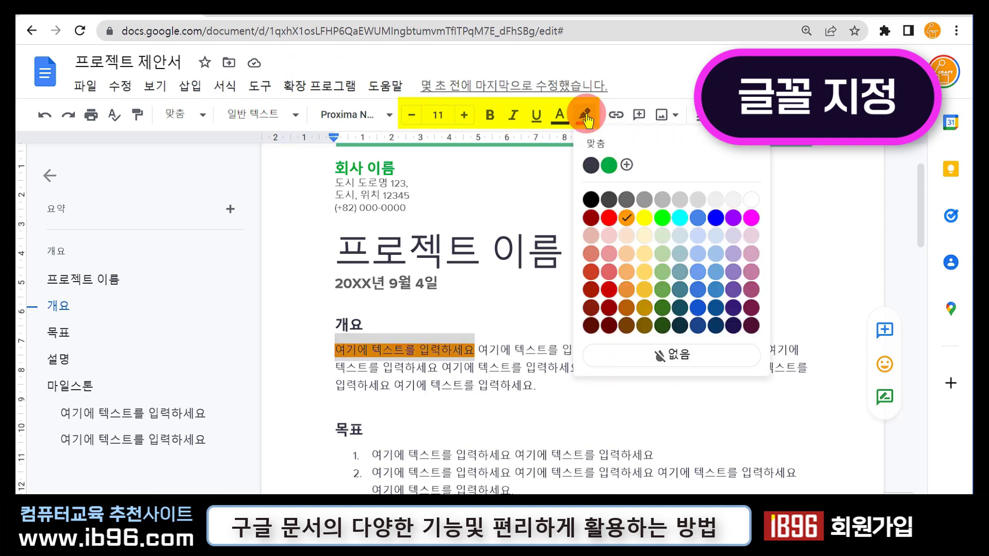
pyautogui.click(656, 360)
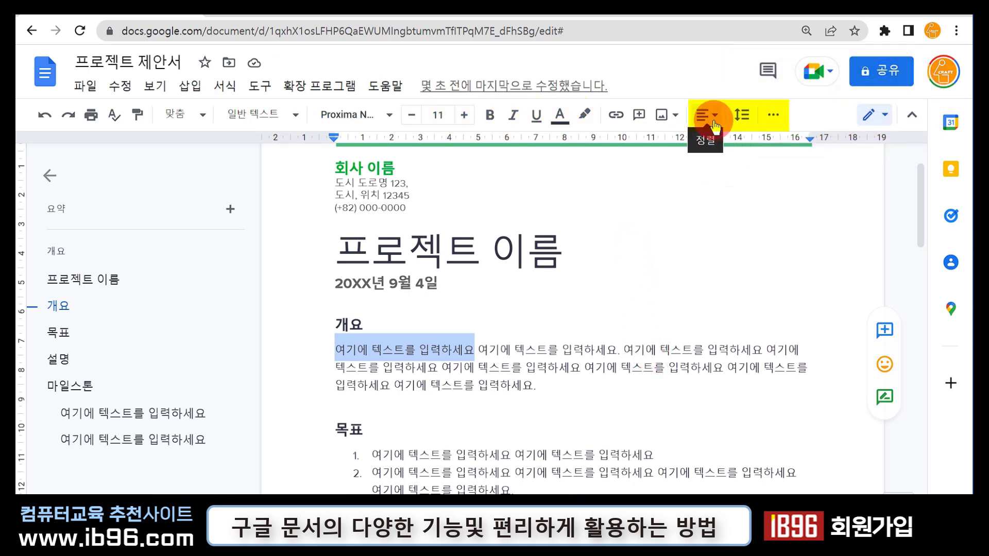
# - Try centre, right and justified alignment on the 개요 paragraph and return it to left alignment
pyautogui.click(715, 125)
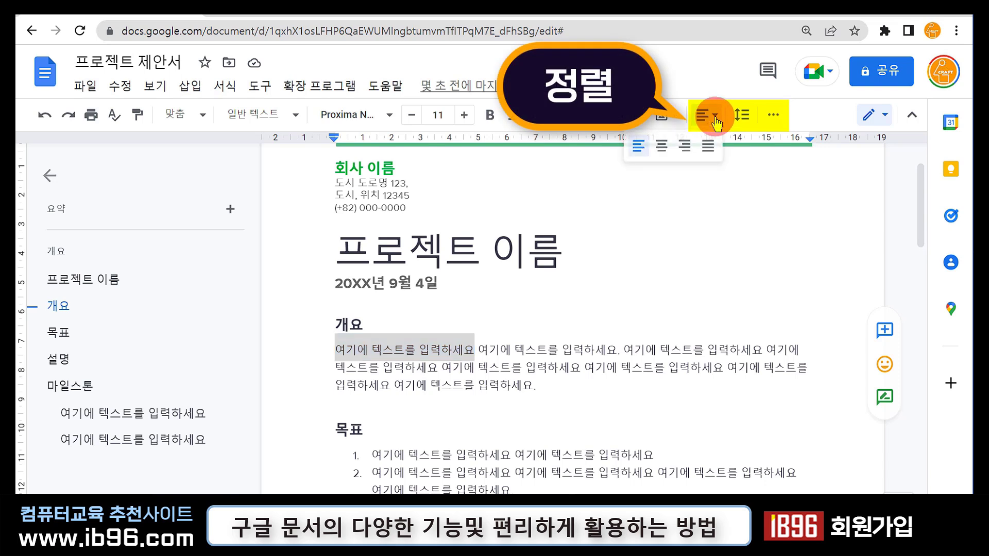
pyautogui.click(662, 146)
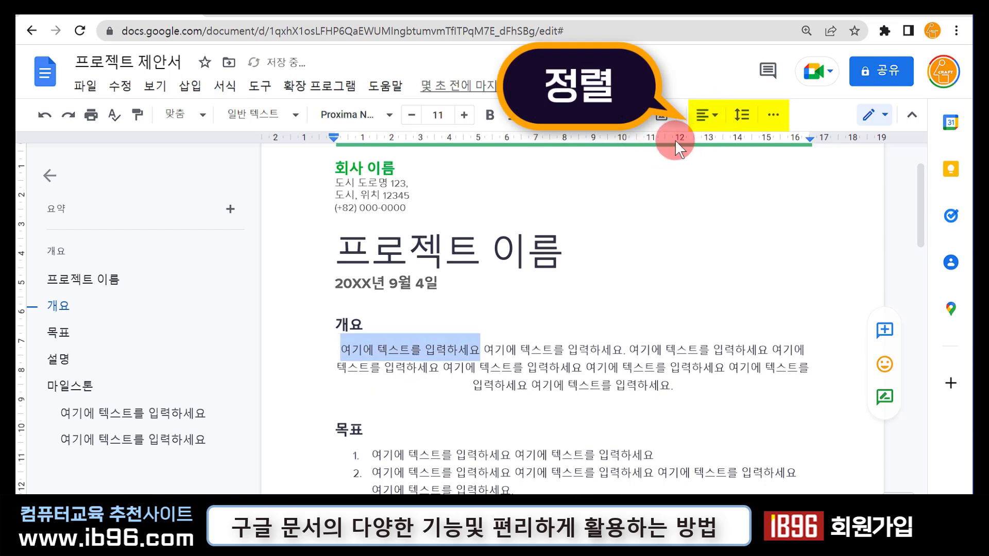
pyautogui.click(720, 120)
pyautogui.click(685, 146)
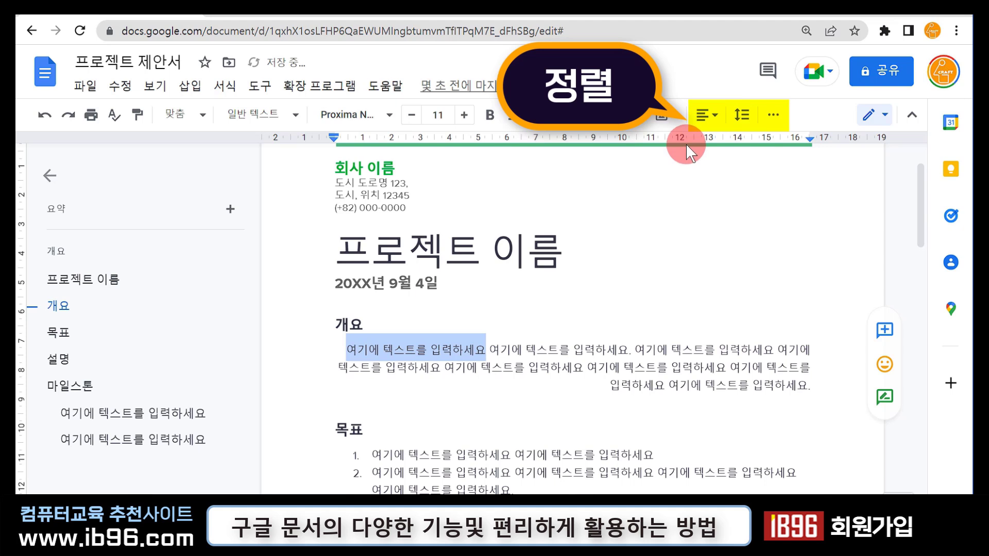
pyautogui.click(711, 124)
pyautogui.click(715, 140)
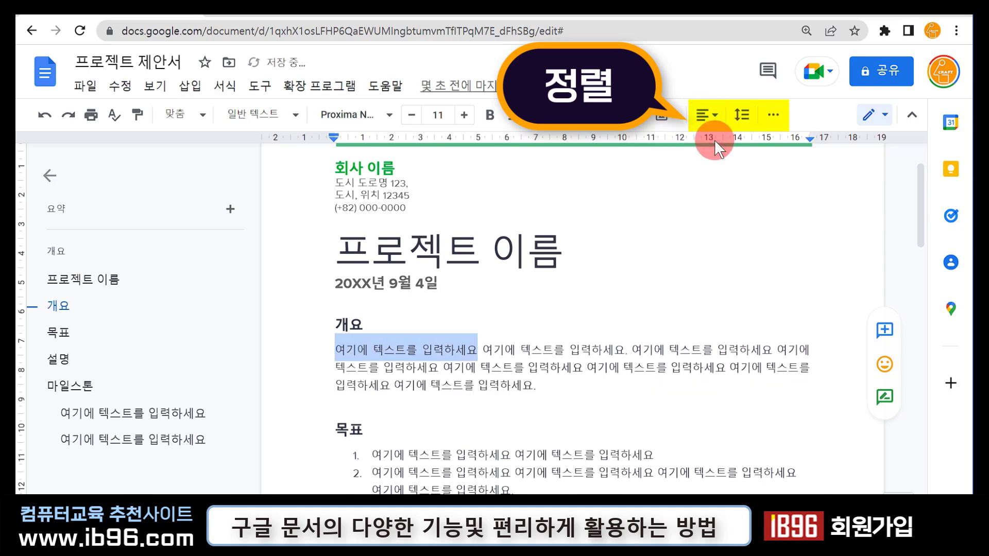
pyautogui.click(699, 124)
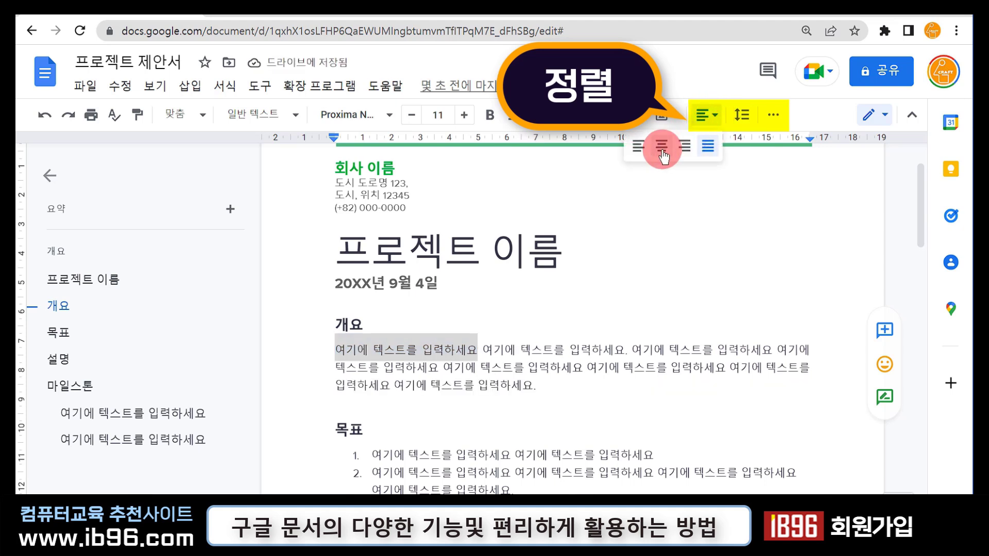
pyautogui.click(642, 146)
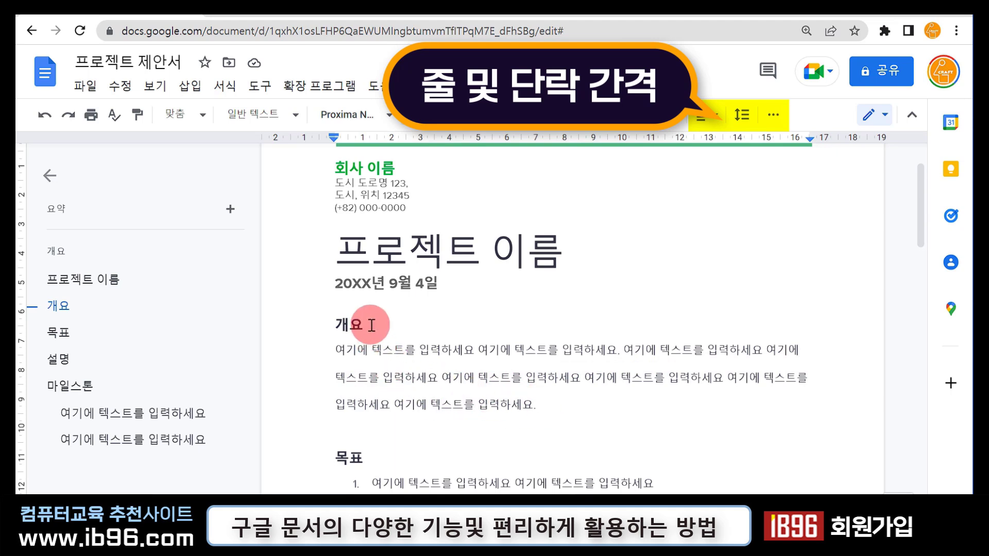
# - With only the cursor placed inside the 개요 paragraph, try centre and right alignment and restore left alignment
pyautogui.moveTo(334, 349); pyautogui.dragTo(556, 415)
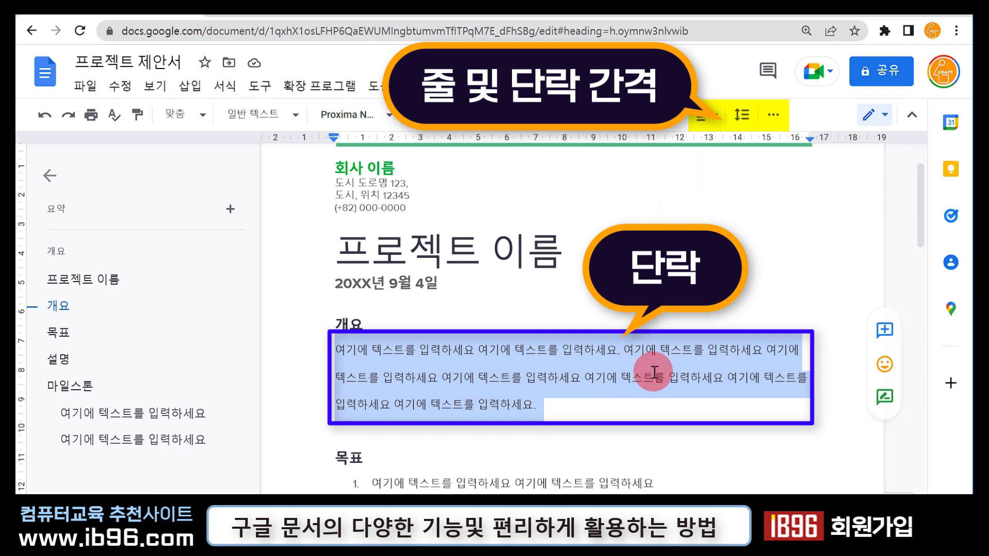
pyautogui.click(618, 386)
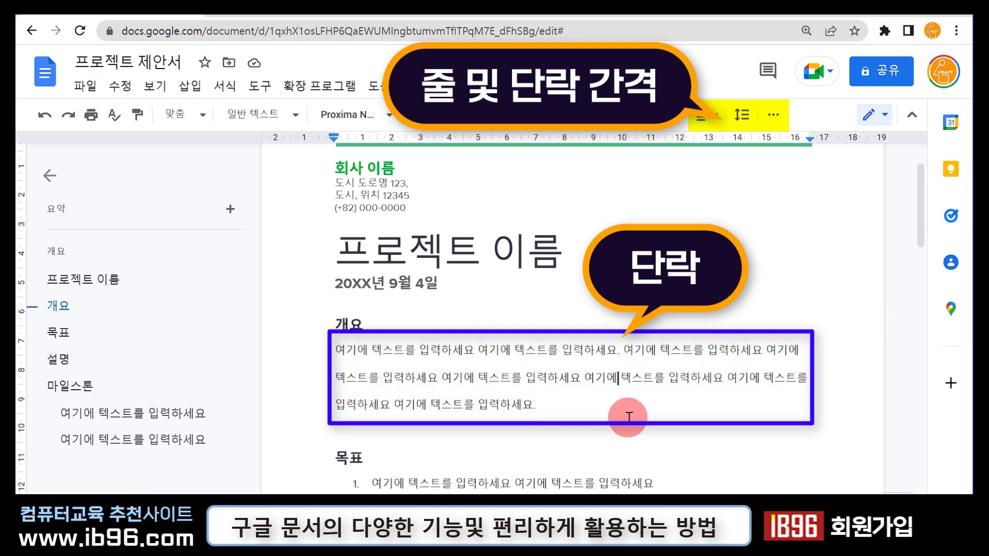
pyautogui.click(534, 352)
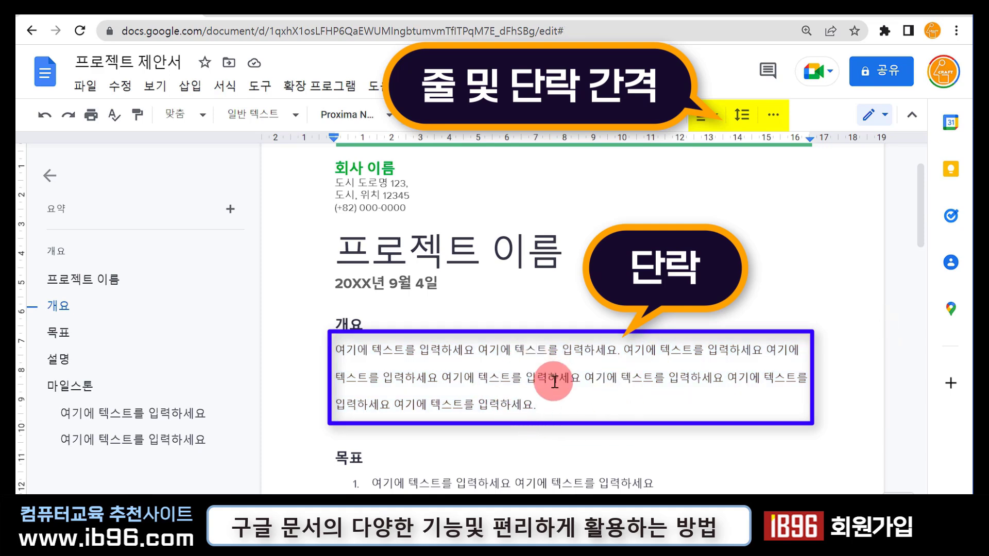
pyautogui.click(555, 381)
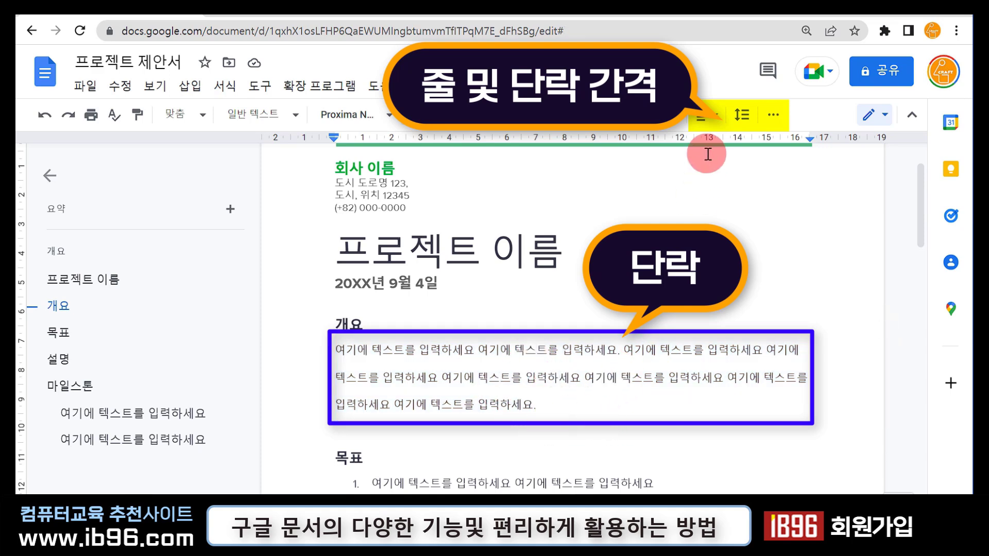
pyautogui.click(719, 122)
pyautogui.click(661, 144)
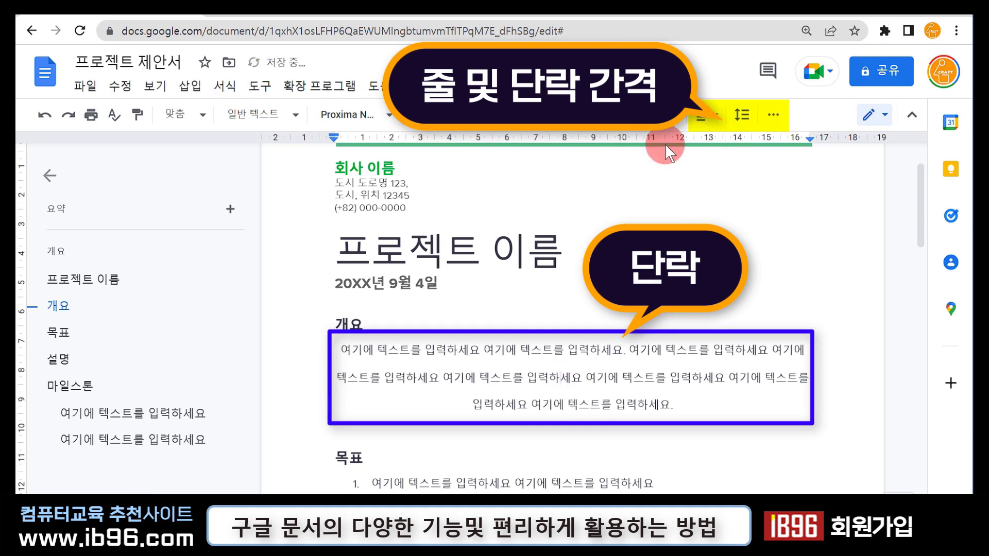
pyautogui.click(713, 124)
pyautogui.click(680, 145)
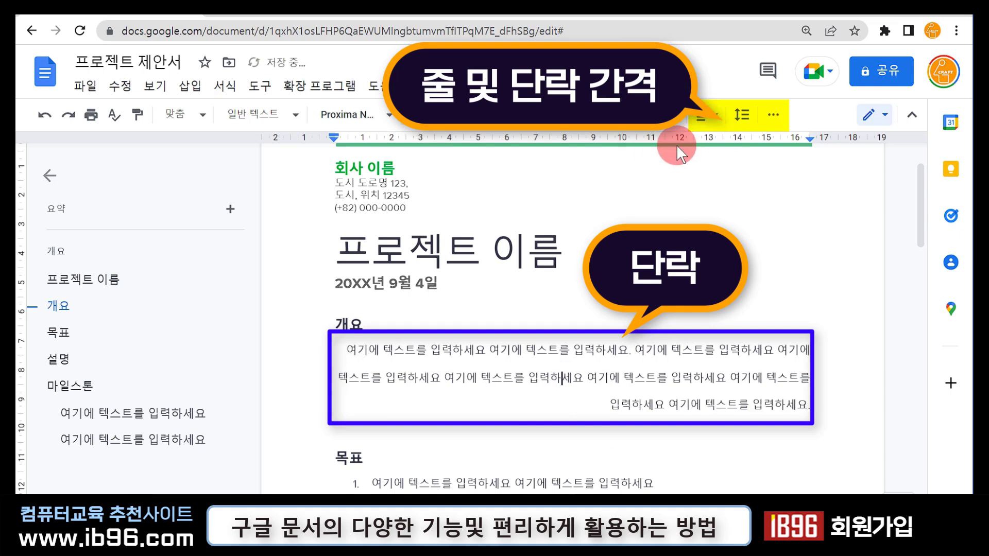
pyautogui.click(704, 126)
pyautogui.click(634, 144)
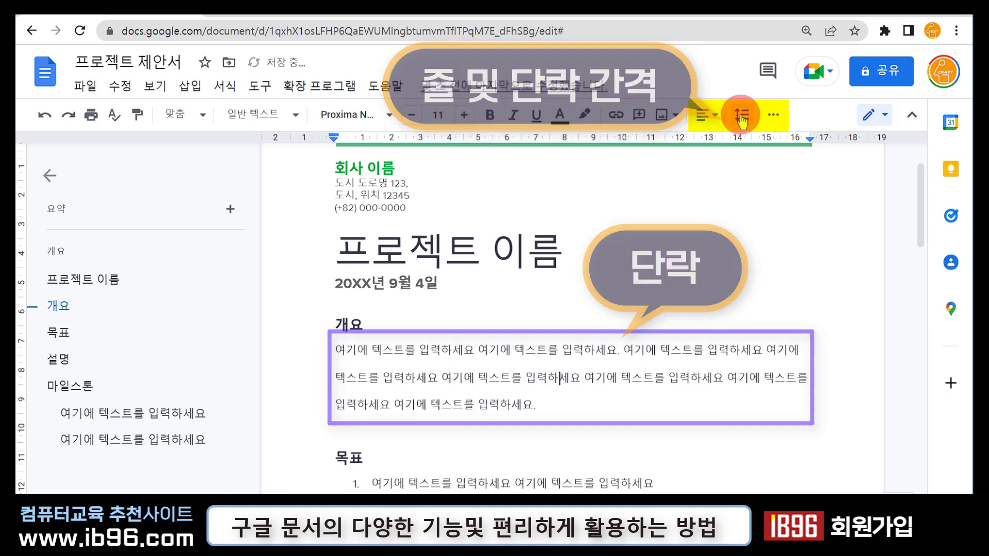
# - Set the line spacing of the 개요 paragraph to 1.5
pyautogui.click(741, 114)
pyautogui.click(773, 196)
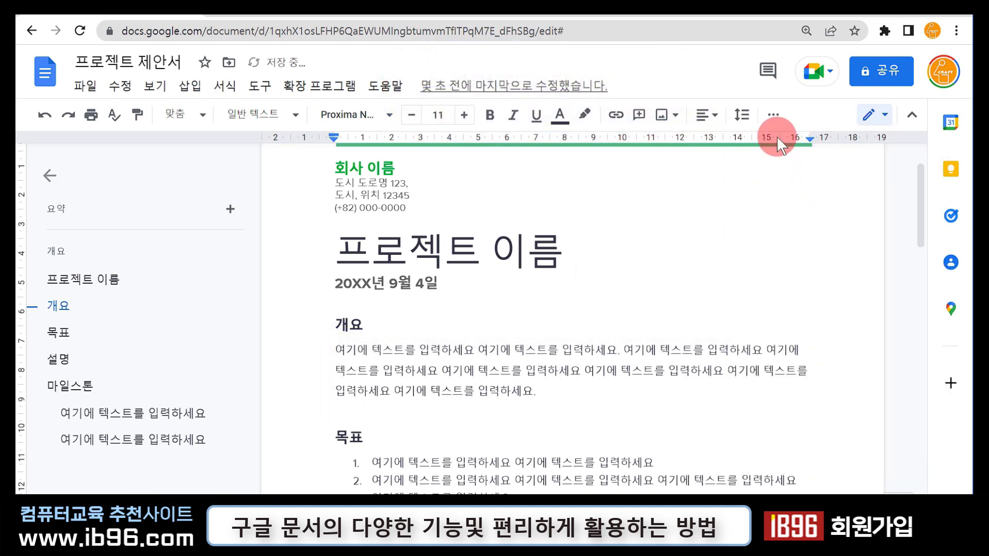
pyautogui.click(743, 117)
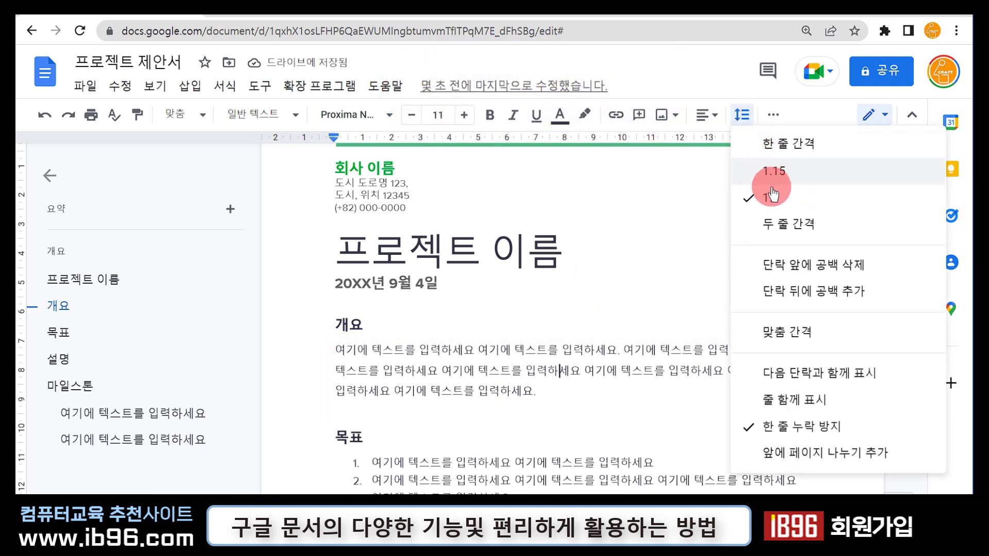
pyautogui.click(772, 177)
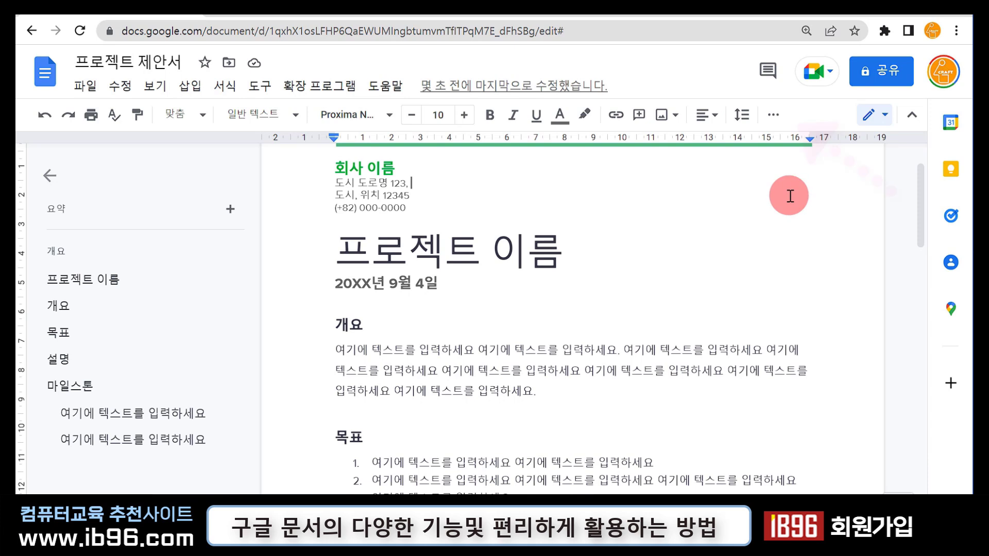
# - Try turning the single 개요 paragraph into a checklist item and remove the checklist formatting
pyautogui.click(776, 118)
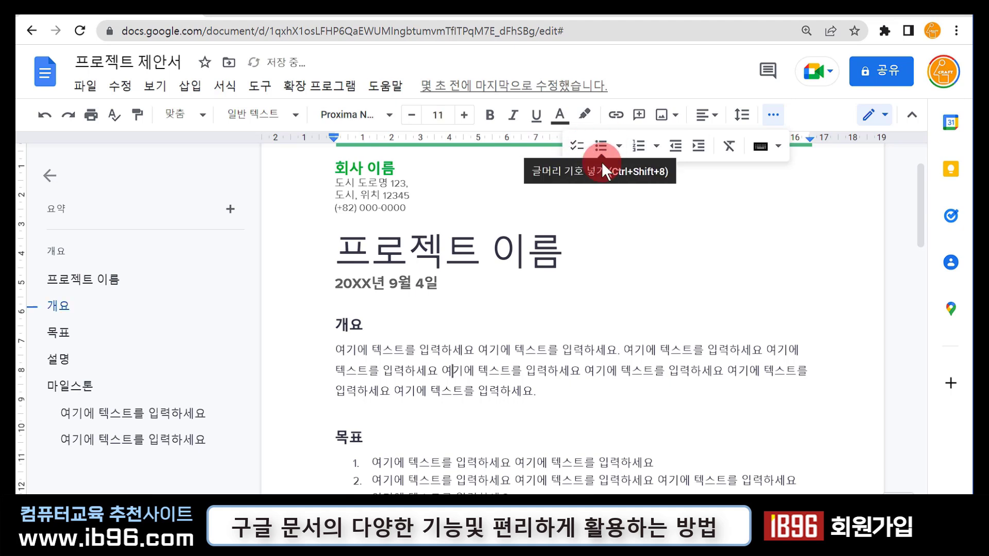
pyautogui.click(578, 150)
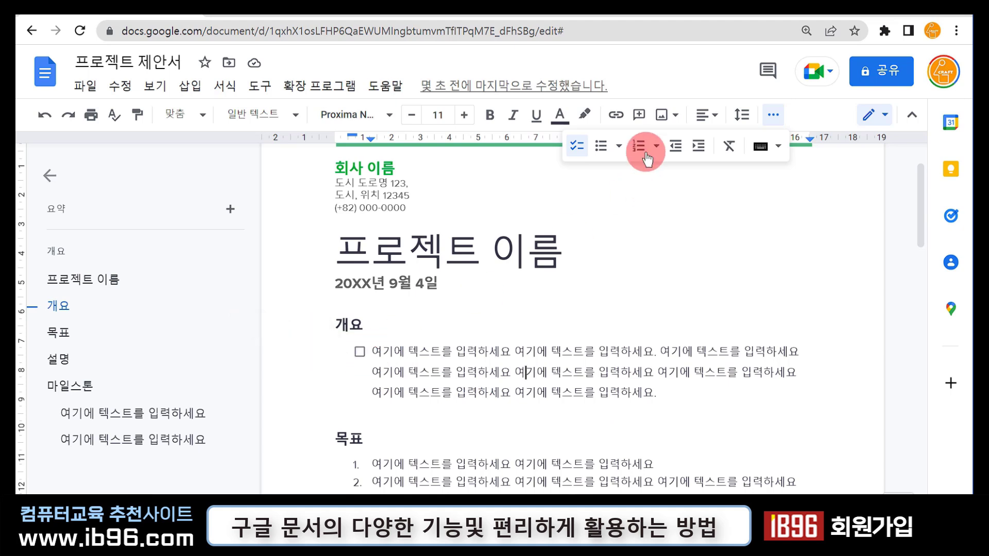
pyautogui.click(574, 149)
# - Split the 개요 text into three separate paragraphs by breaking it at the end of its first and second lines
pyautogui.click(806, 349)
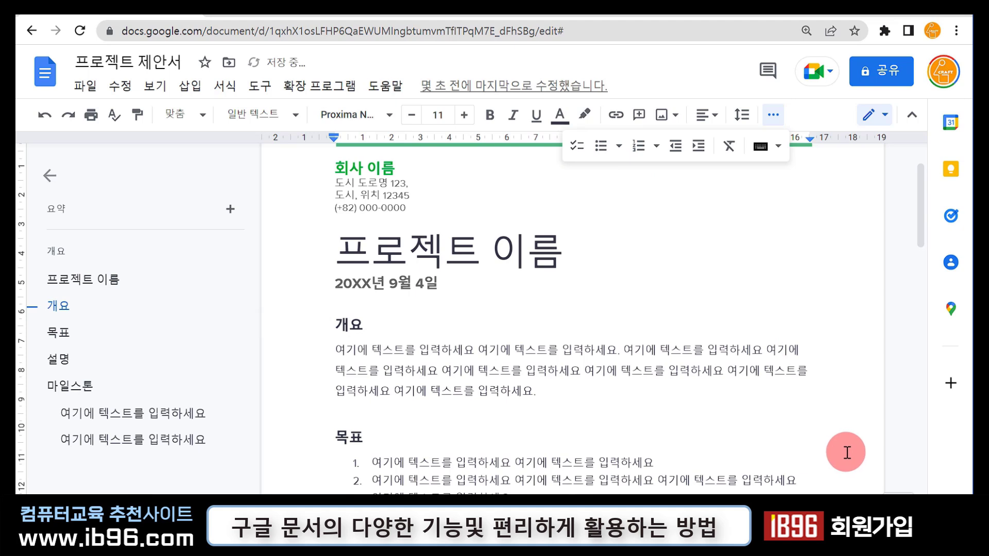
pyautogui.press('Return')
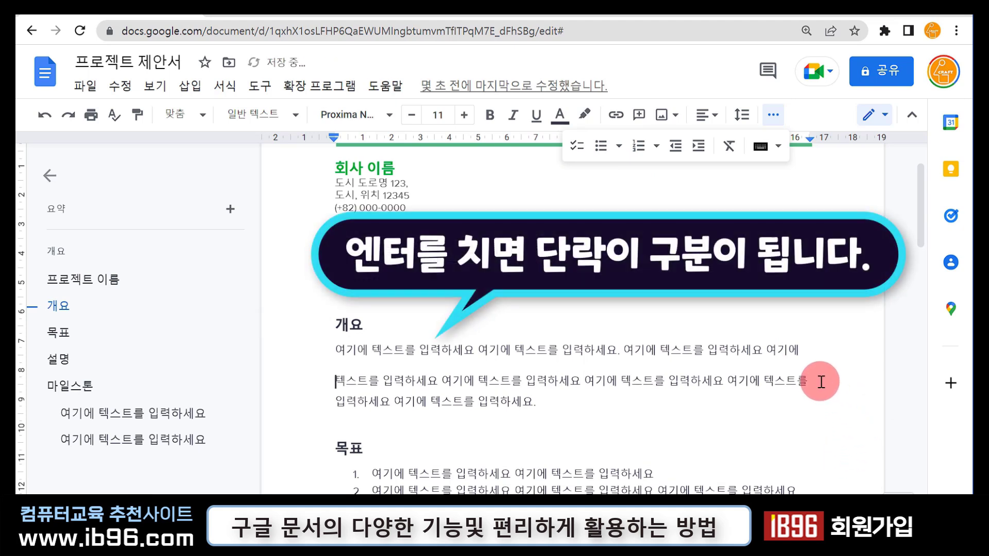
pyautogui.press('Return')
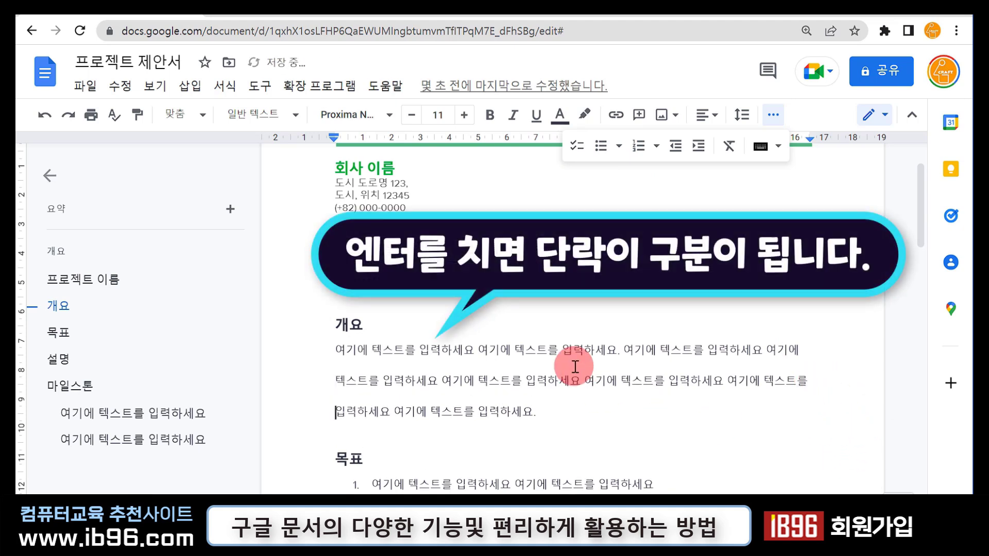
pyautogui.click(368, 325)
pyautogui.moveTo(346, 350); pyautogui.dragTo(737, 360)
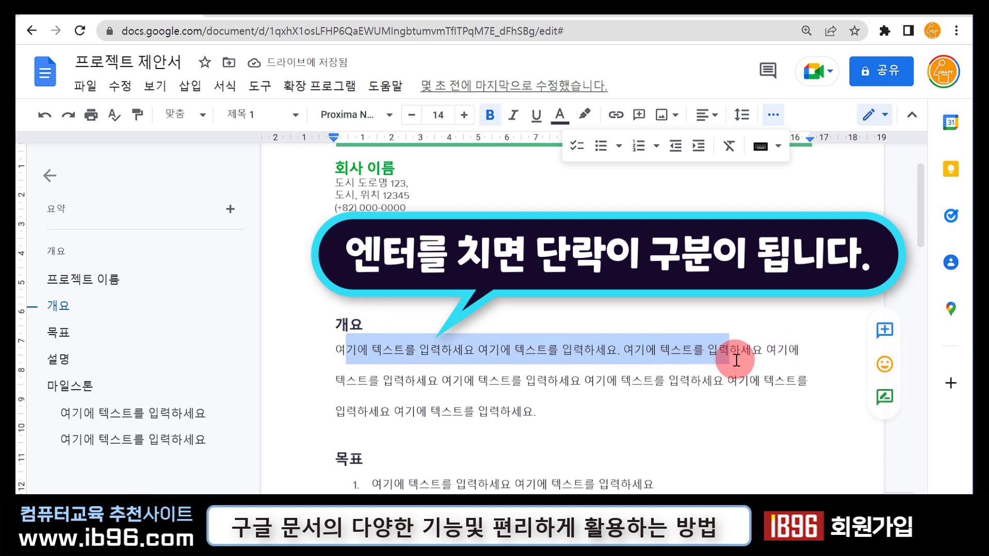
pyautogui.click(797, 349)
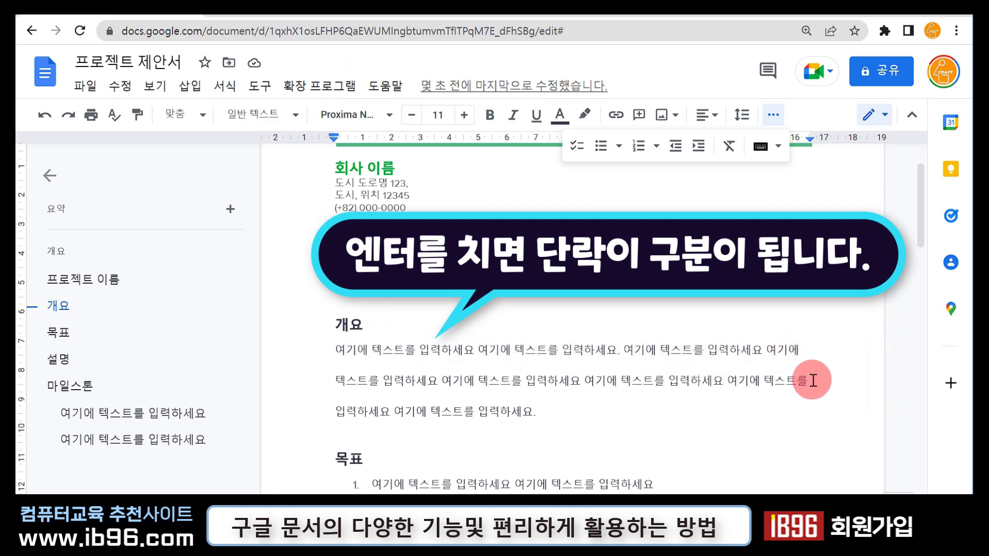
pyautogui.moveTo(809, 381); pyautogui.dragTo(316, 381)
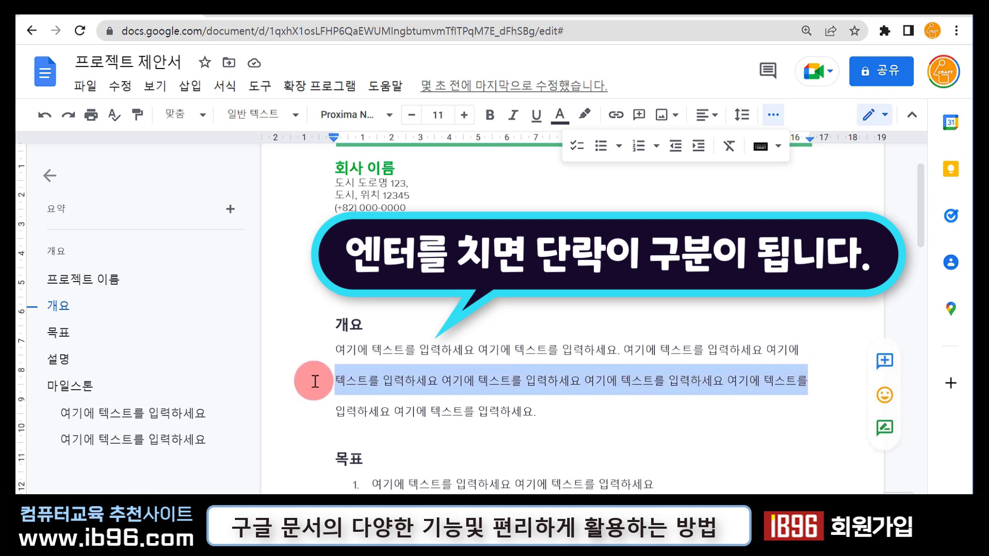
pyautogui.moveTo(535, 413); pyautogui.dragTo(442, 406)
pyautogui.moveTo(489, 385); pyautogui.dragTo(420, 384)
# - Try a checklist across all three 개요 paragraphs and remove it
pyautogui.moveTo(467, 354); pyautogui.dragTo(439, 407)
pyautogui.click(575, 147)
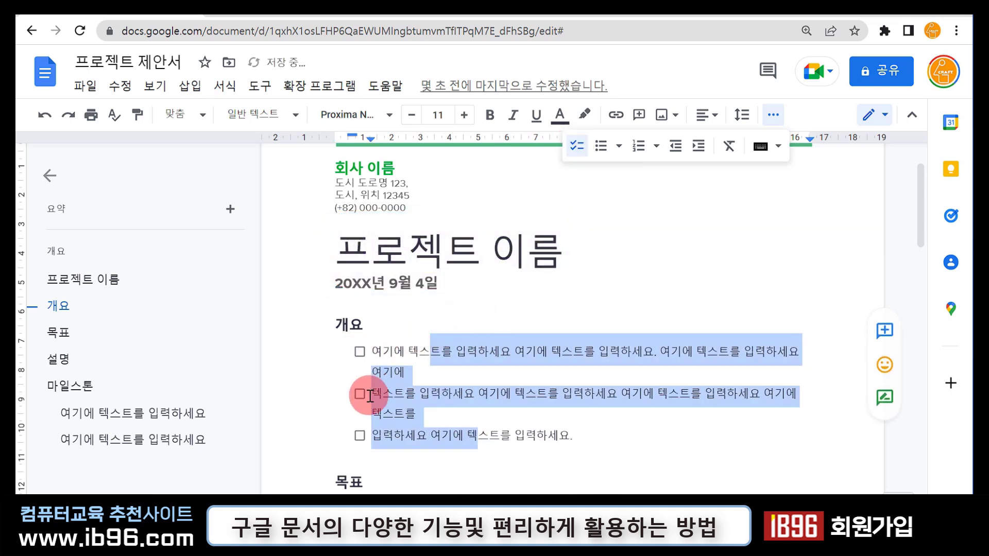
pyautogui.click(577, 146)
# - Try a bulleted list on the three 개요 paragraphs, using the four-diamond and arrowhead bullet style
pyautogui.click(602, 146)
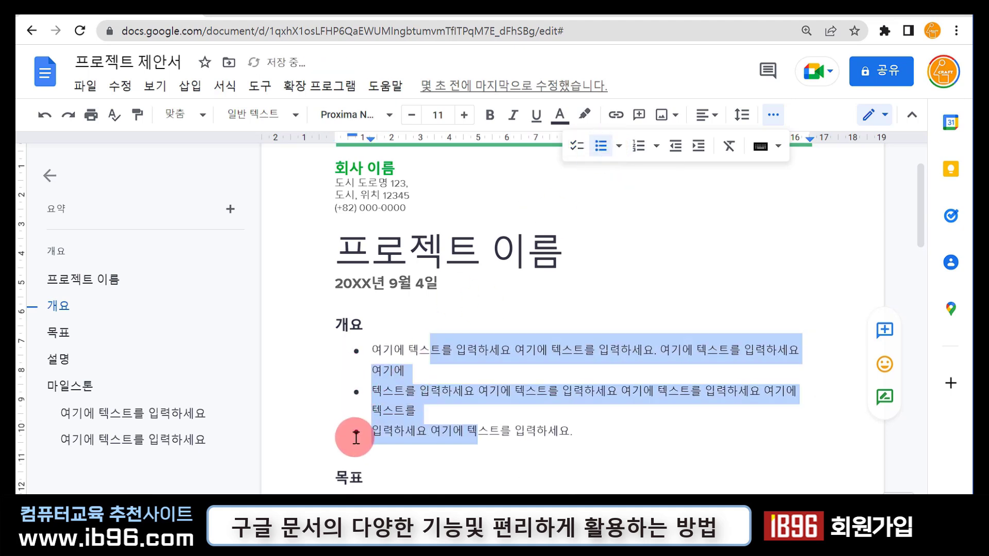
pyautogui.click(620, 147)
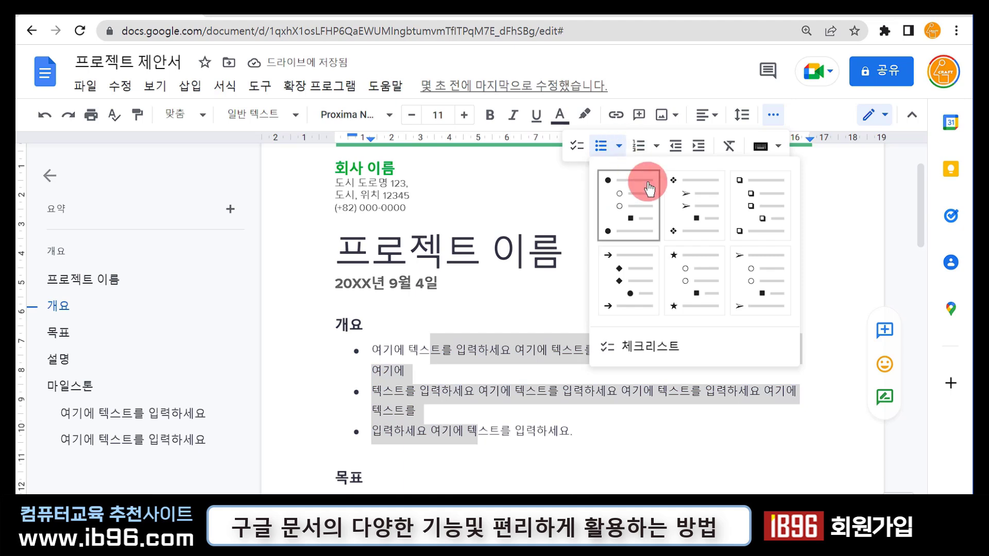
pyautogui.click(689, 214)
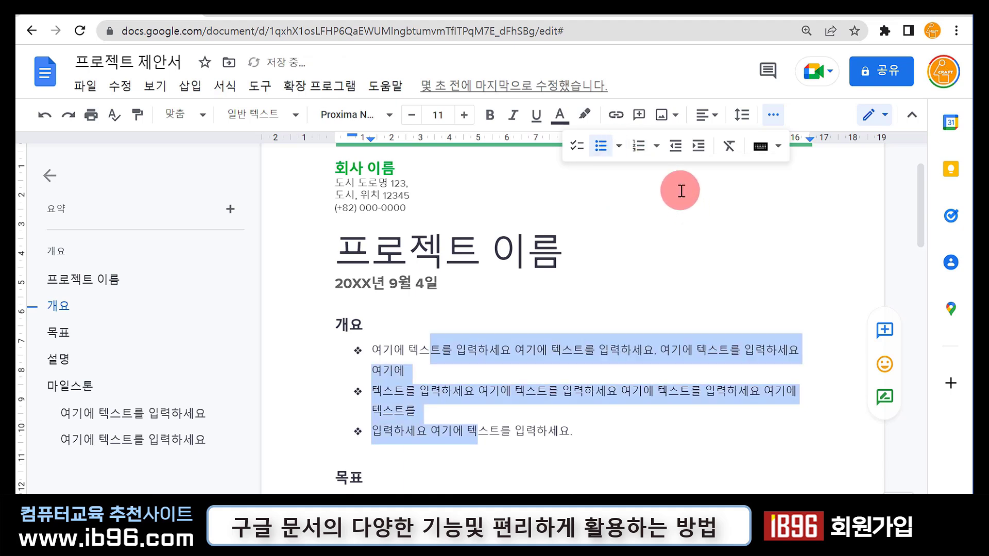
pyautogui.click(619, 146)
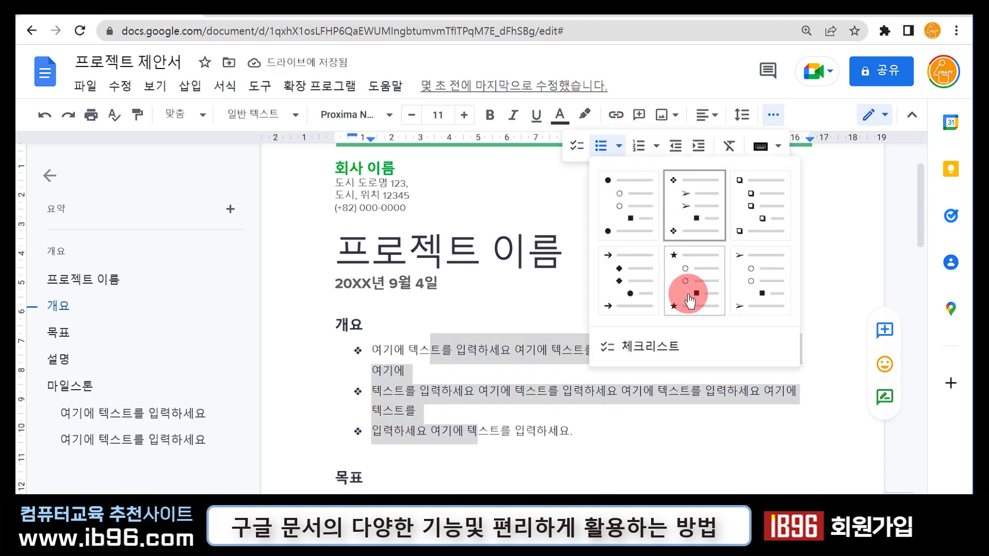
pyautogui.click(673, 209)
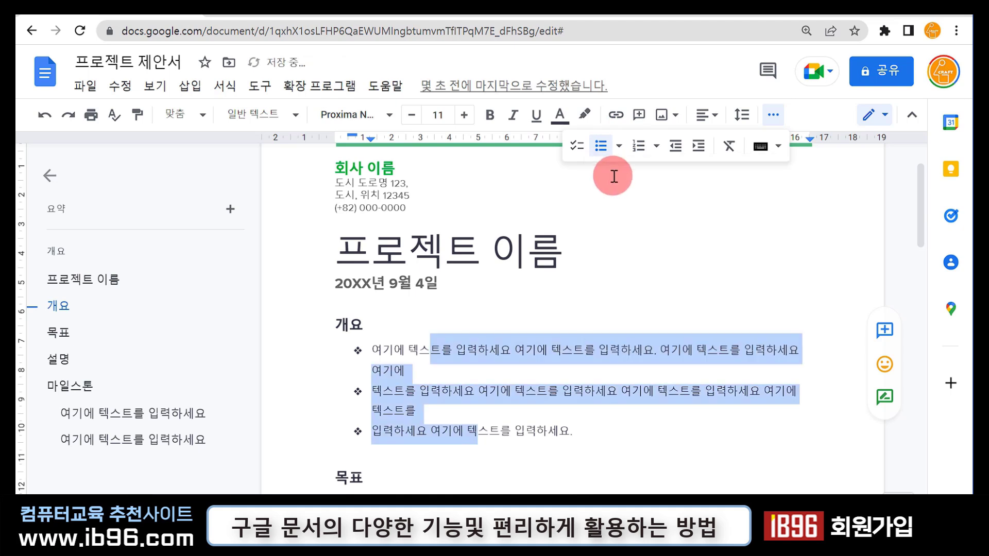
# - Replace the bullets on the three 개요 paragraphs with a numbered list
pyautogui.click(602, 149)
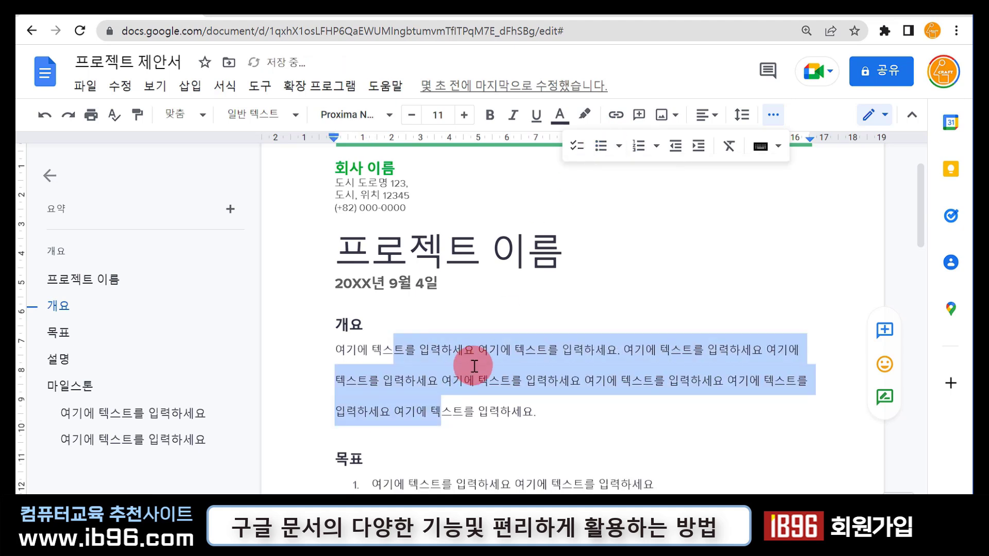
pyautogui.click(642, 149)
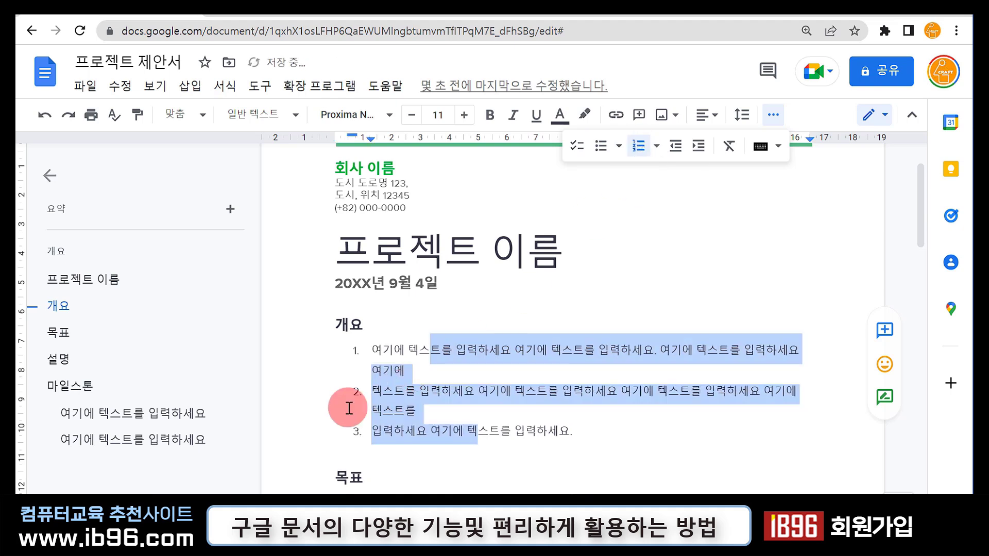
# - Take the 개요 paragraphs out of the numbered list, and try indenting the second paragraph three levels and back to the margin
pyautogui.click(677, 150)
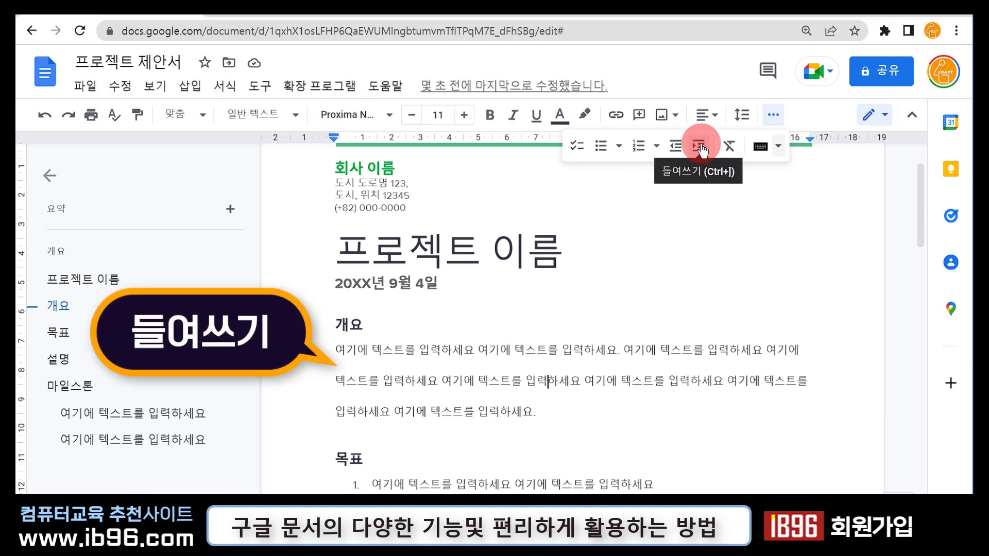
pyautogui.click(699, 148)
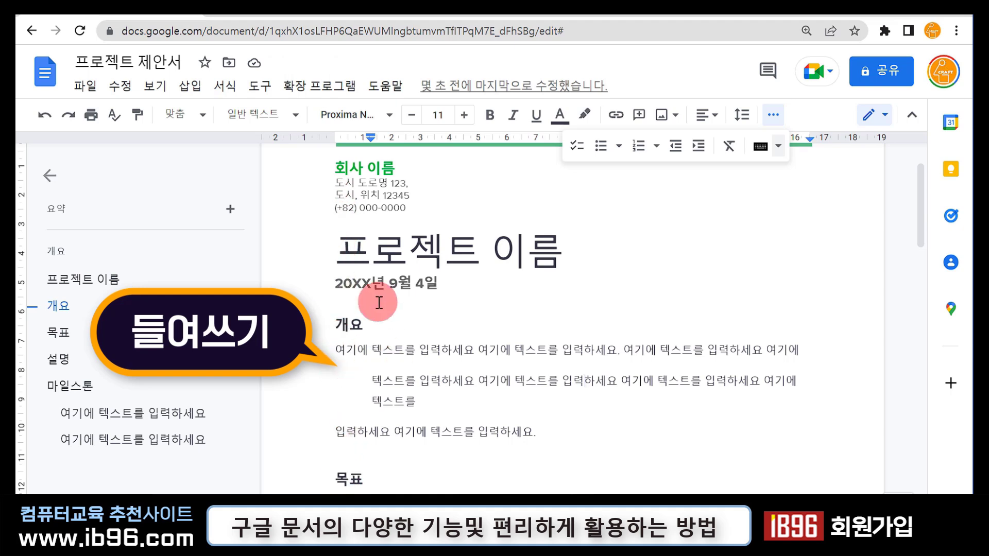
pyautogui.click(701, 148)
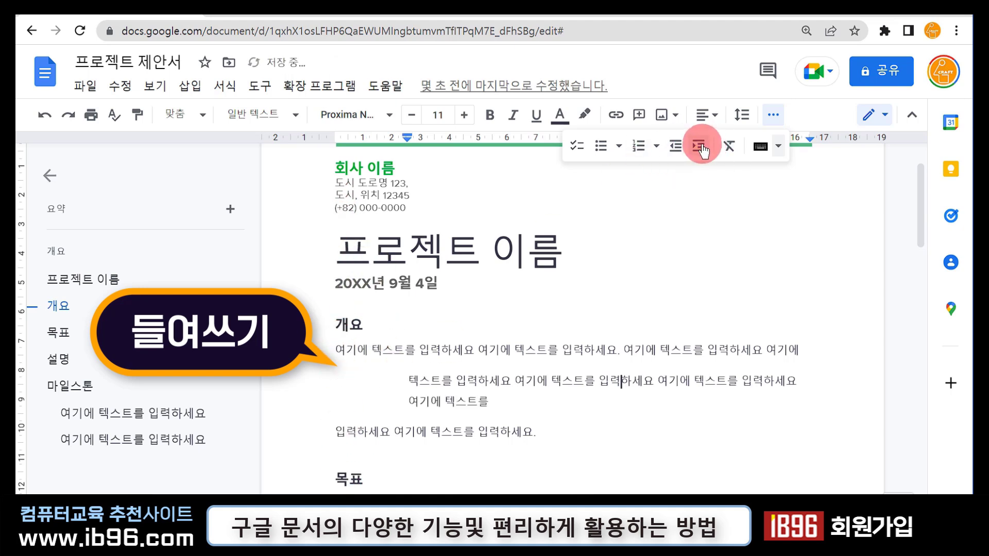
pyautogui.click(700, 148)
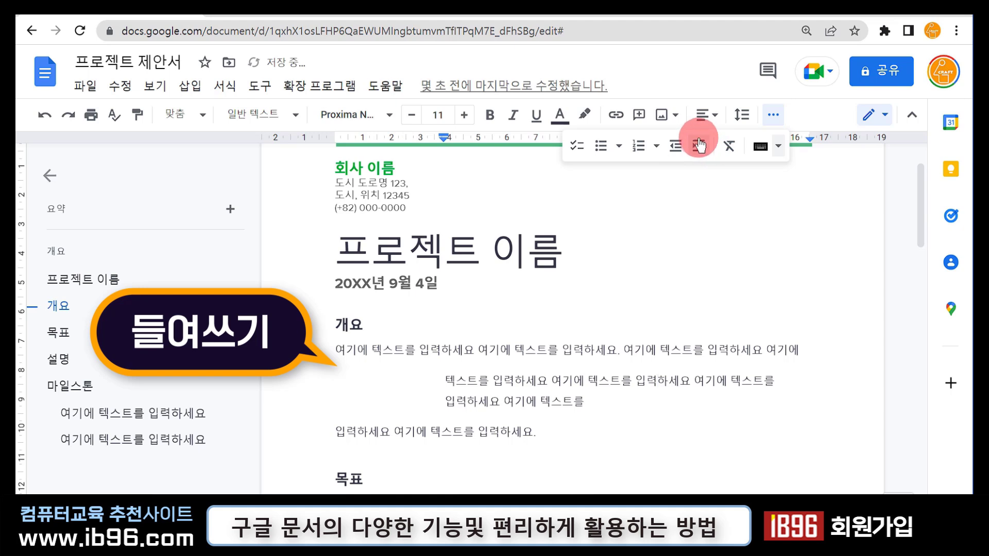
pyautogui.click(676, 147)
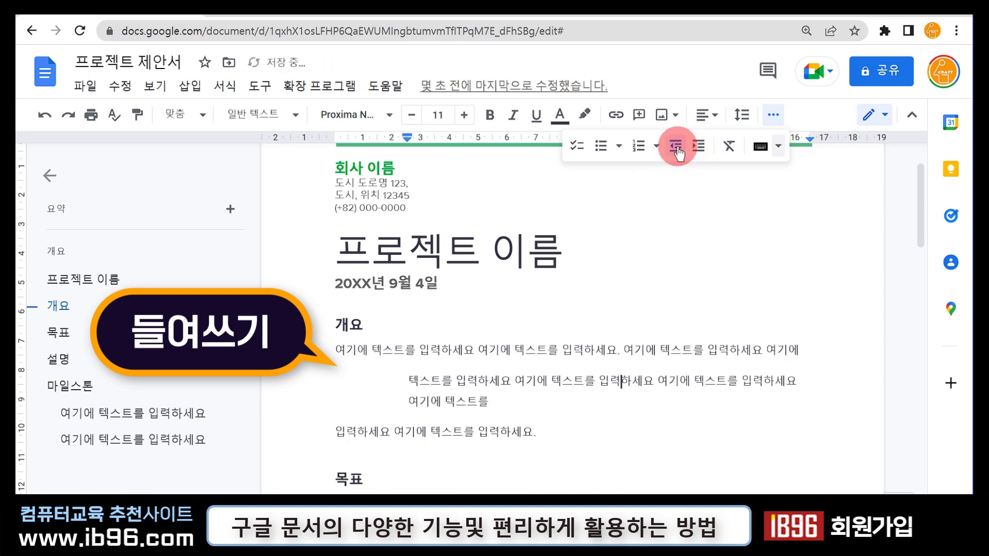
pyautogui.click(676, 147)
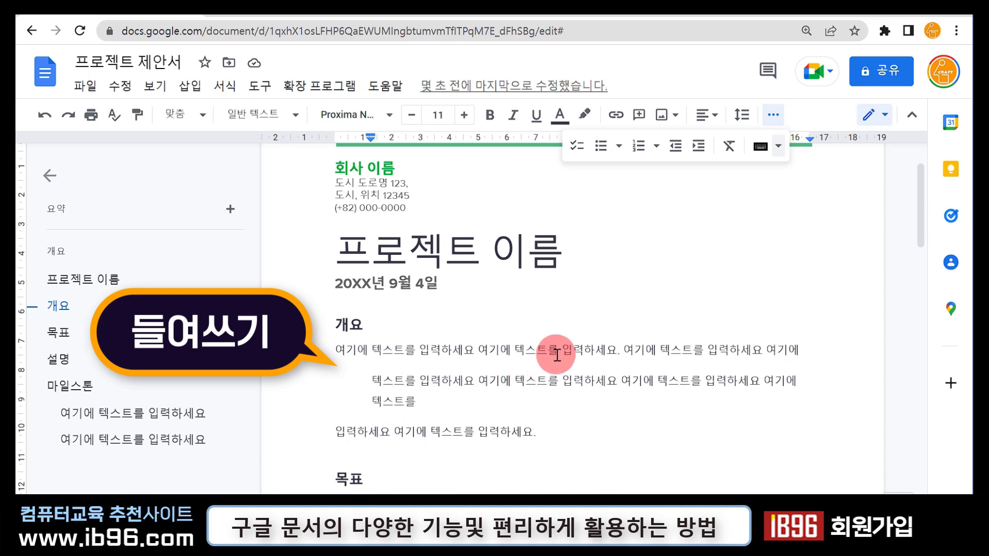
pyautogui.click(674, 152)
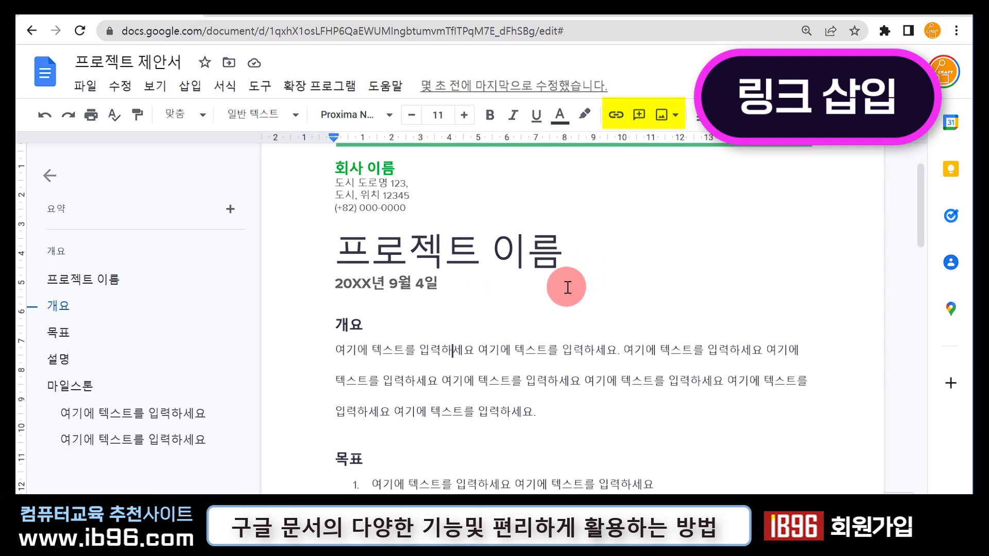
pyautogui.moveTo(474, 349); pyautogui.dragTo(378, 353)
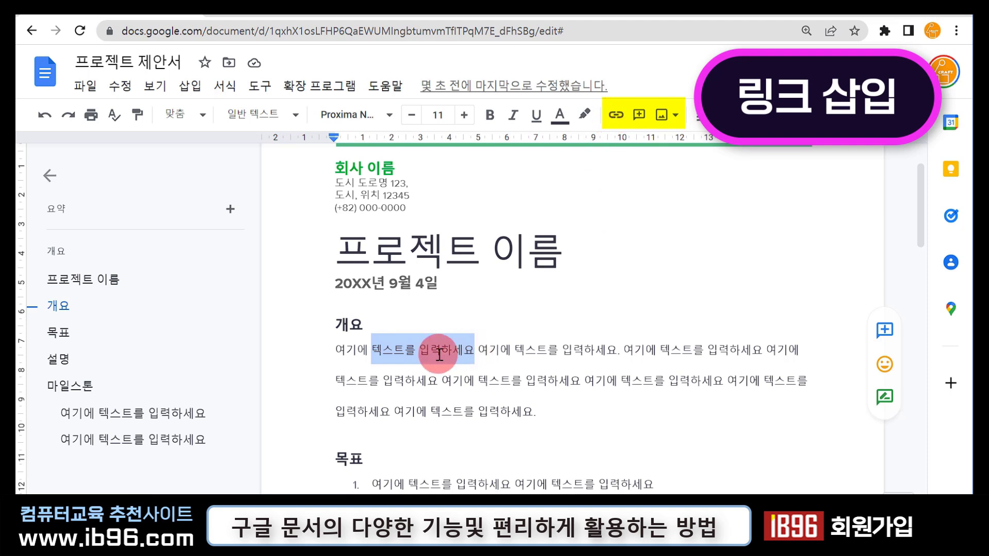
pyautogui.click(617, 120)
pyautogui.scroll(-4, 536, 348)
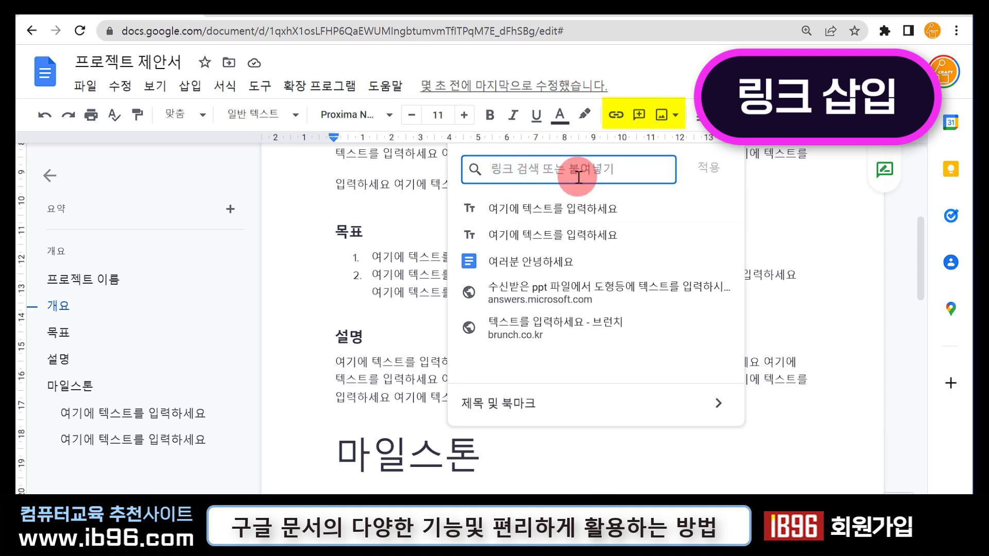
pyautogui.write('www.naver.com')
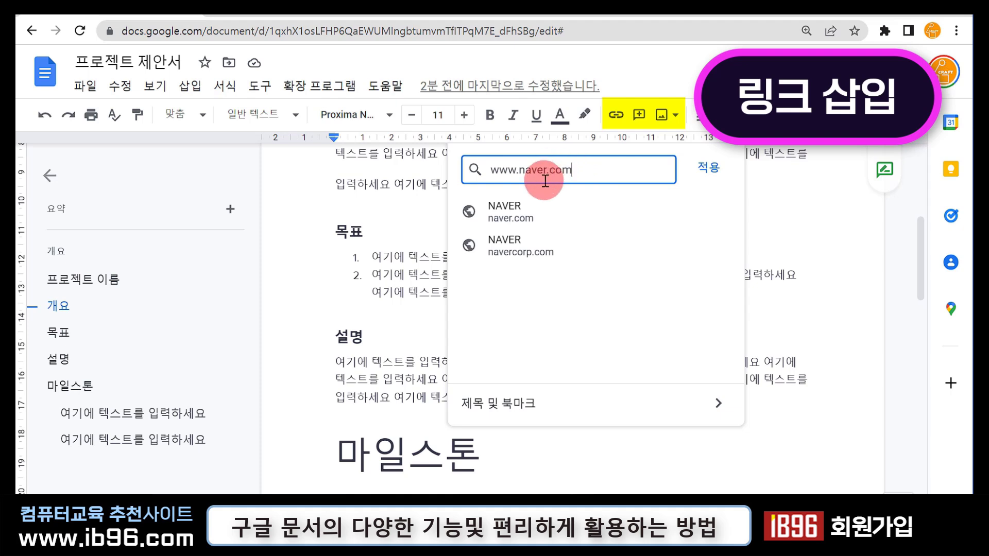
pyautogui.click(521, 215)
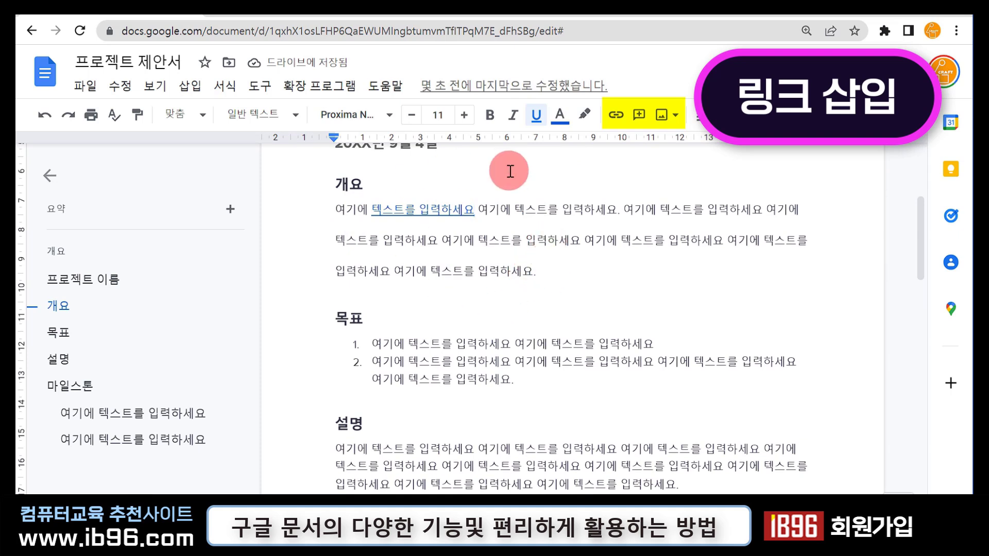
# - Open the naver.com link from the 개요 text to test it, and return to the document
pyautogui.click(432, 208)
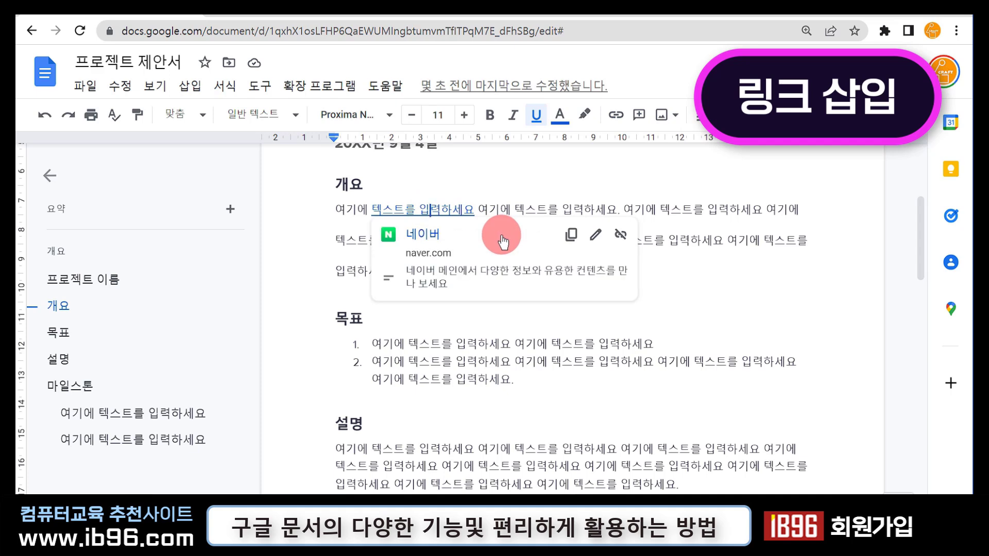
pyautogui.click(502, 241)
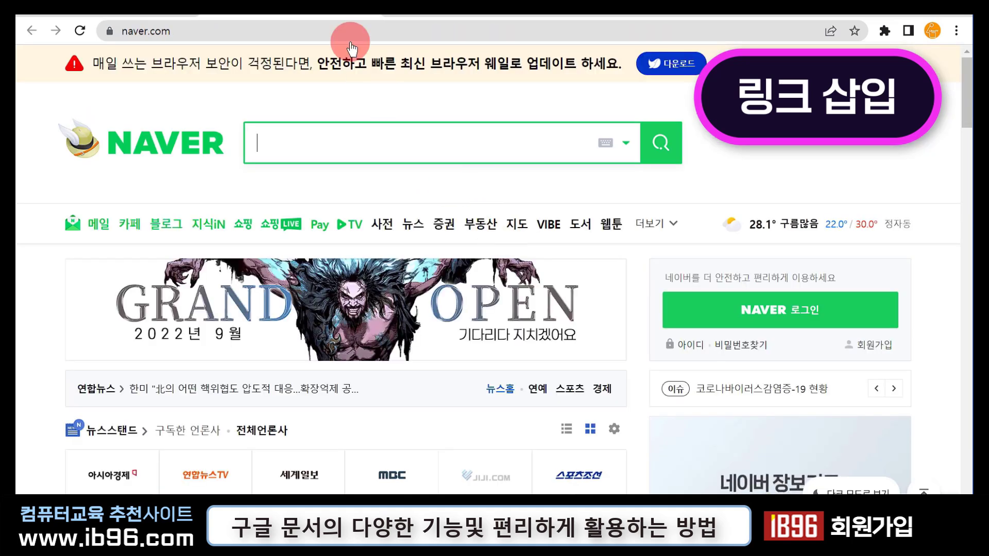
pyautogui.hotkey('ctrl', 'w')
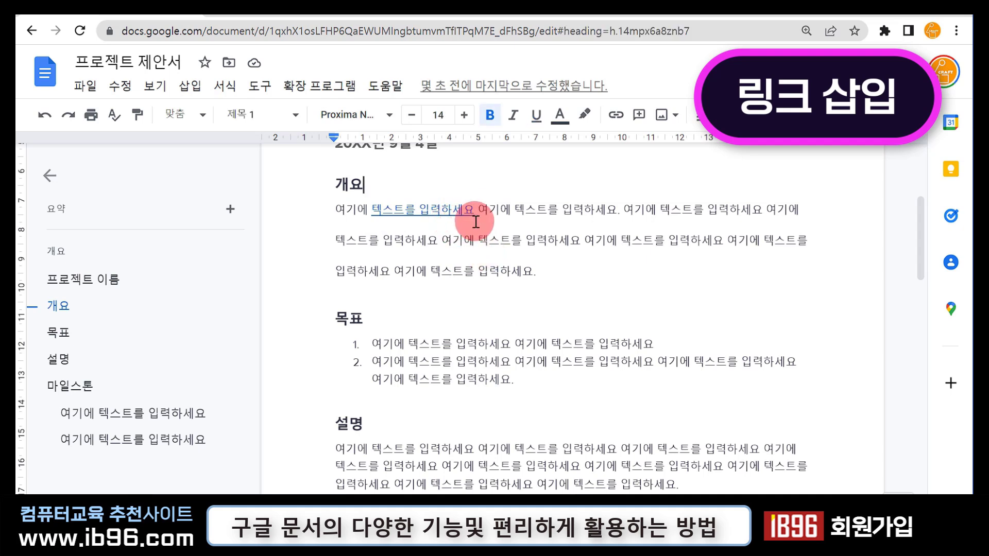
# - Select exactly the linked words 텍스트를 입력하세요 in the first 개요 line and remove their link
pyautogui.moveTo(474, 210); pyautogui.dragTo(373, 210)
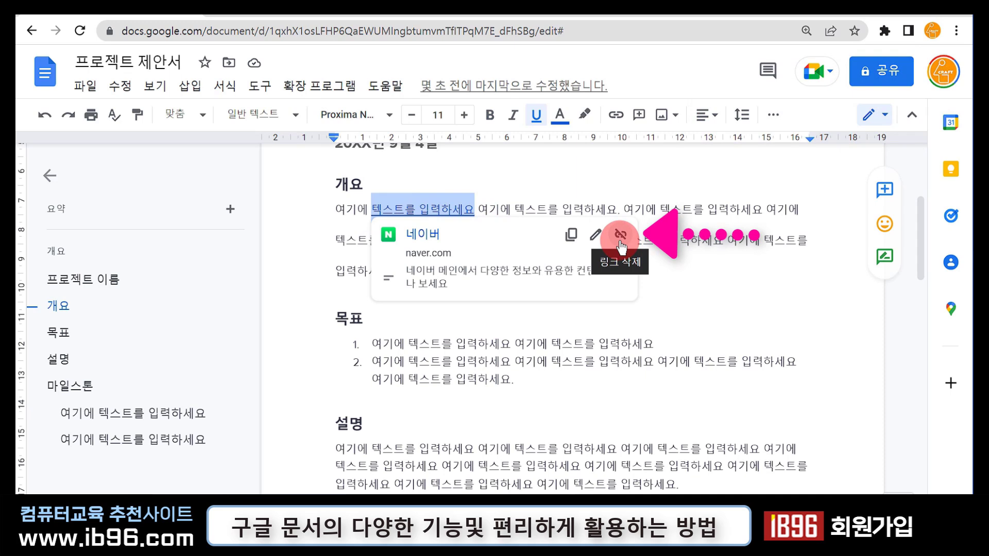
pyautogui.click(523, 184)
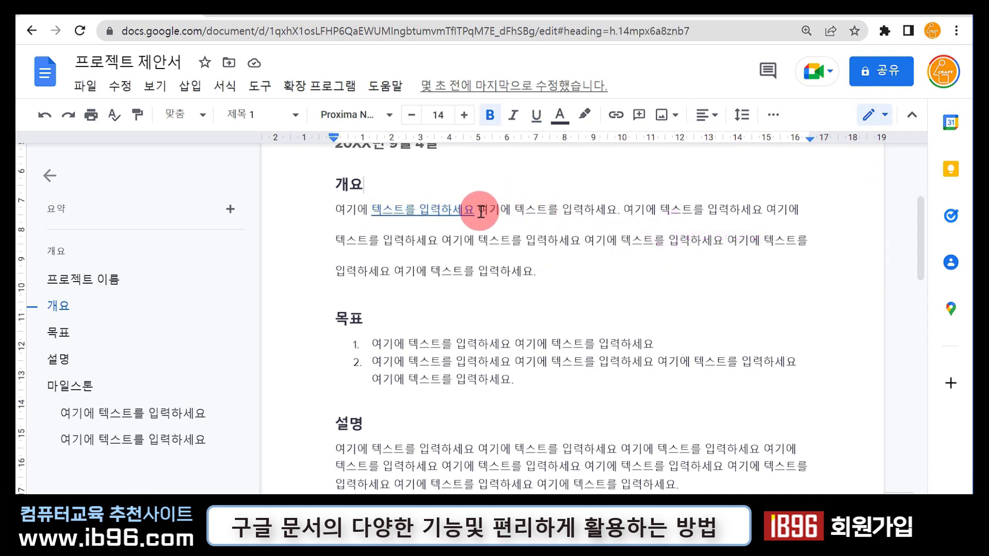
pyautogui.moveTo(473, 210); pyautogui.dragTo(371, 217)
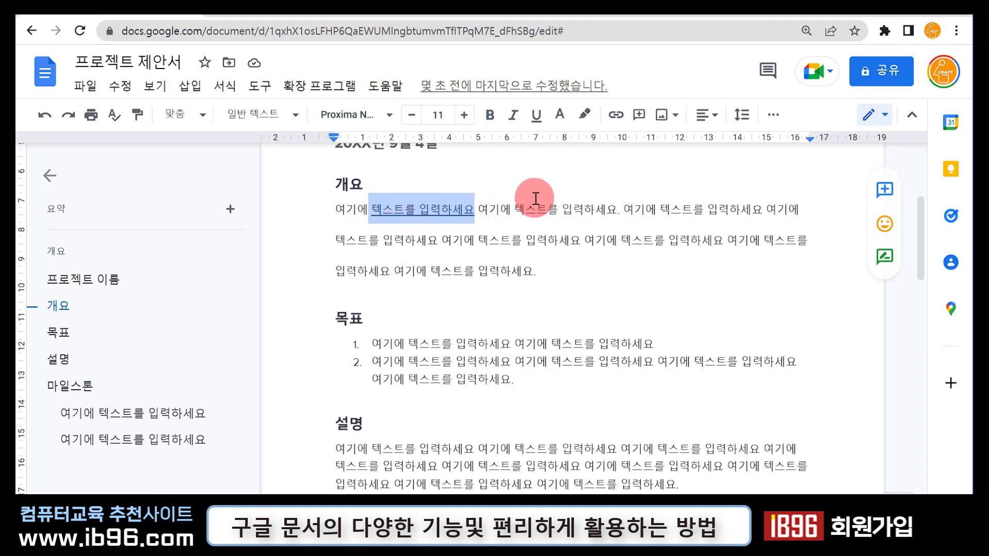
pyautogui.click(507, 210)
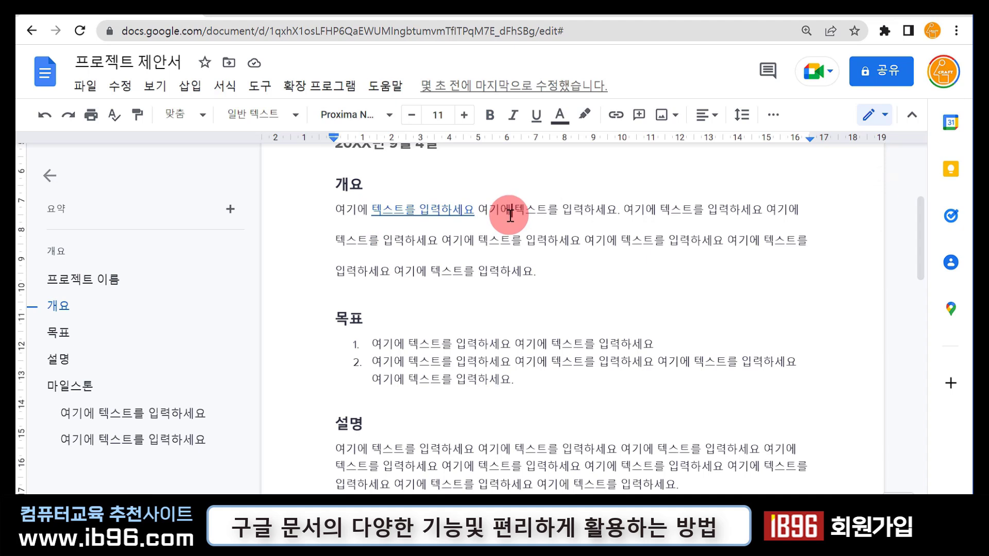
pyautogui.moveTo(474, 209); pyautogui.dragTo(379, 213)
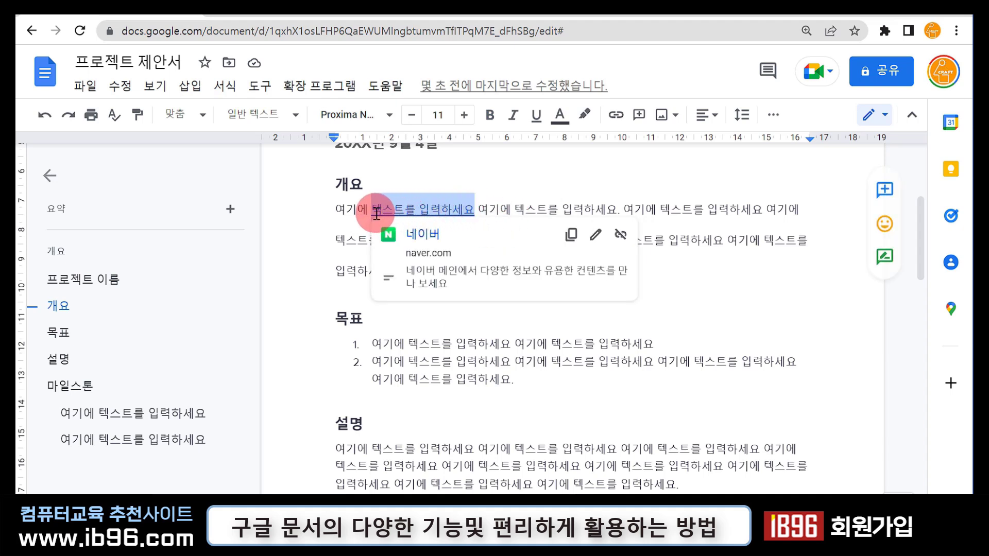
pyautogui.click(489, 176)
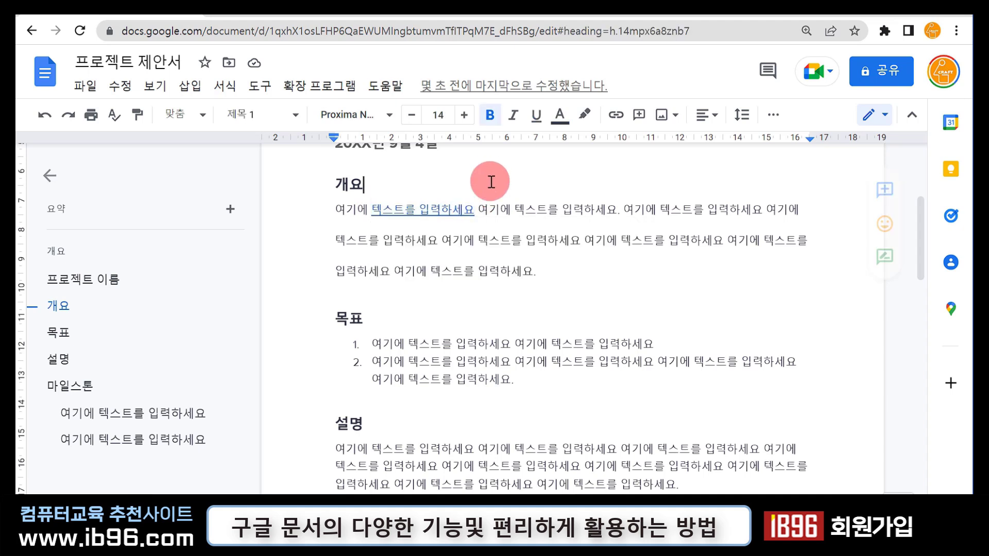
pyautogui.moveTo(473, 210); pyautogui.dragTo(369, 221)
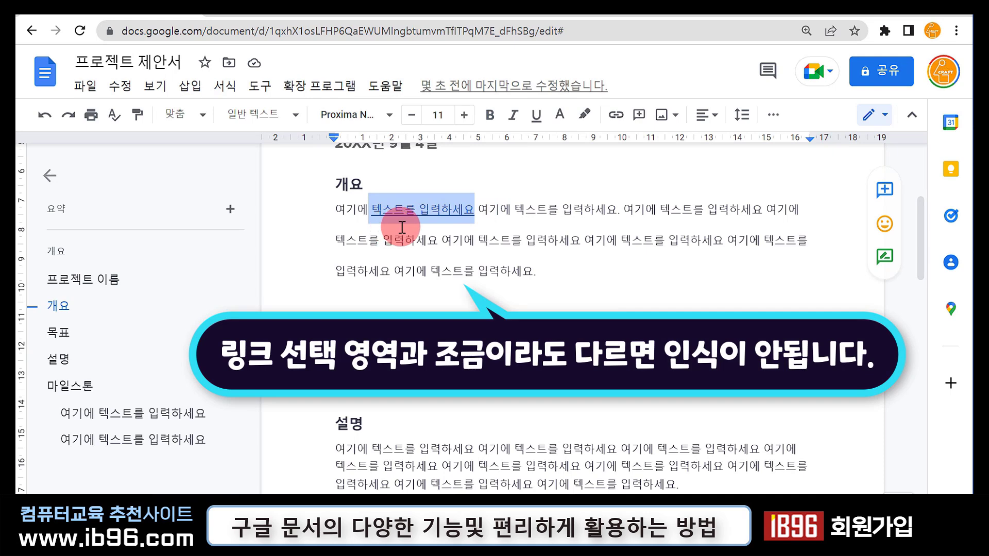
pyautogui.click(479, 211)
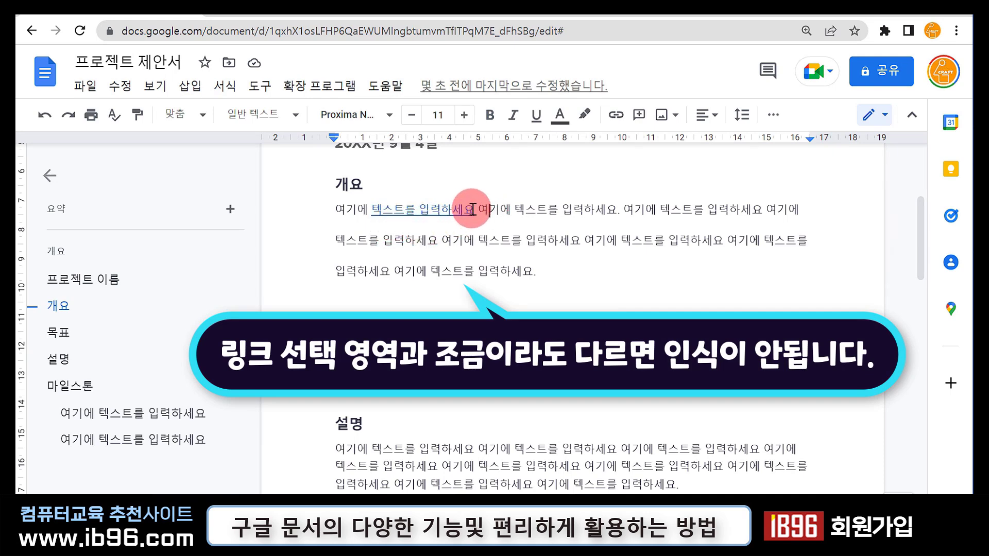
pyautogui.moveTo(473, 210); pyautogui.dragTo(373, 215)
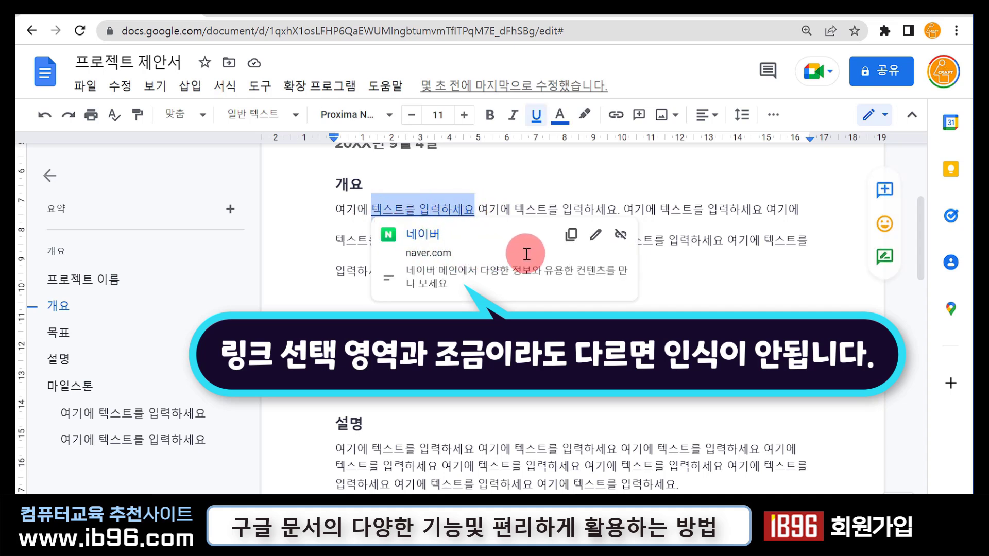
pyautogui.click(623, 240)
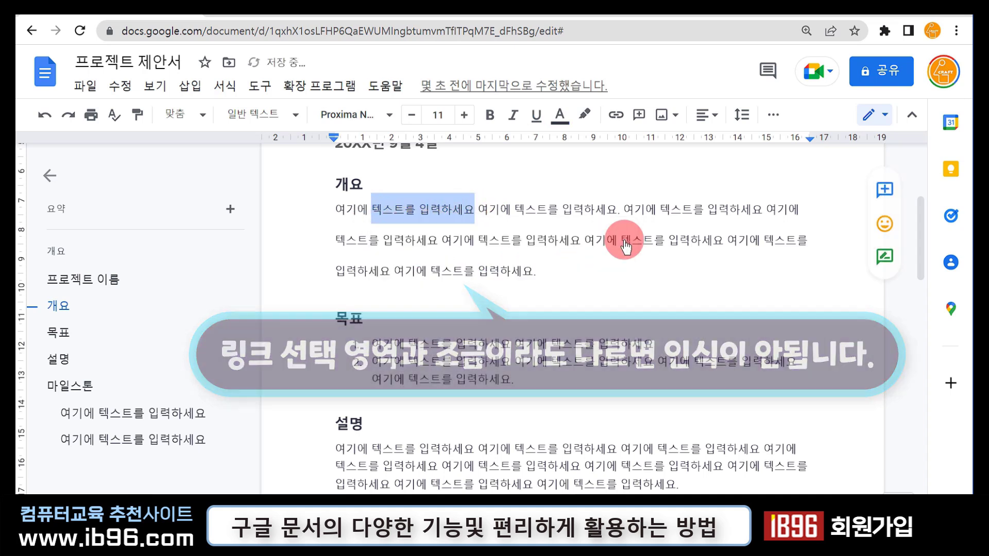
pyautogui.click(503, 212)
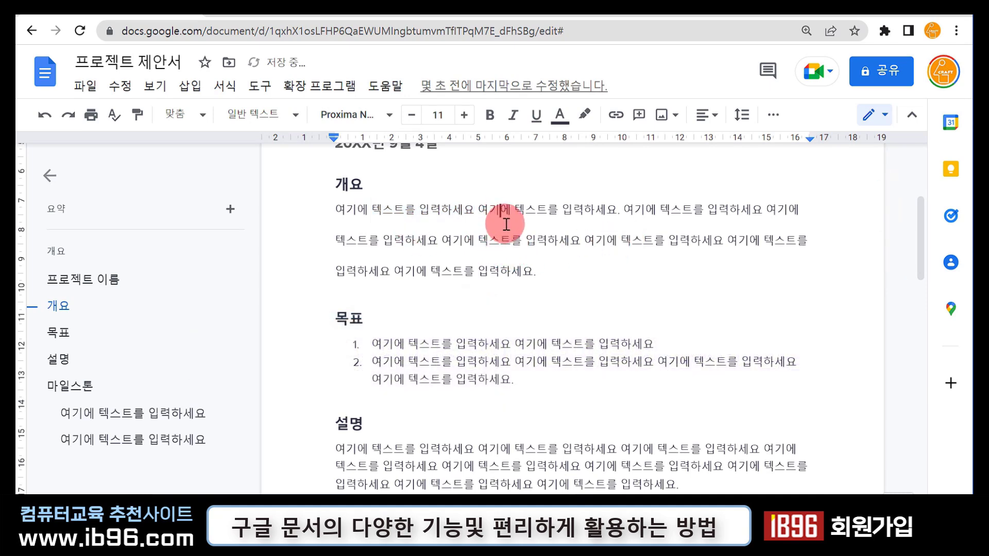
# - Add an empty line below the 설명 paragraph, just above the 마일스톤 heading
pyautogui.scroll(-3, 397, 338)
pyautogui.click(364, 348)
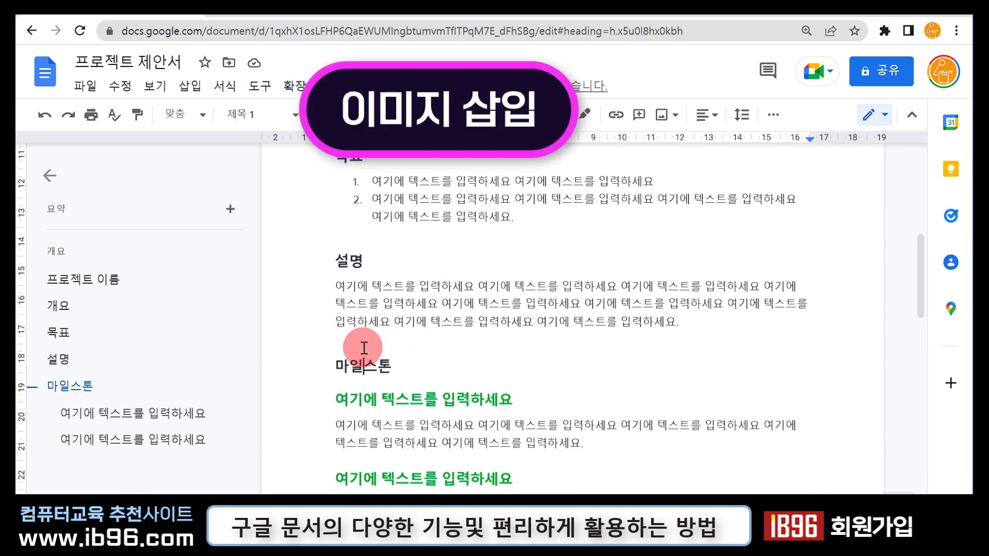
pyautogui.click(712, 323)
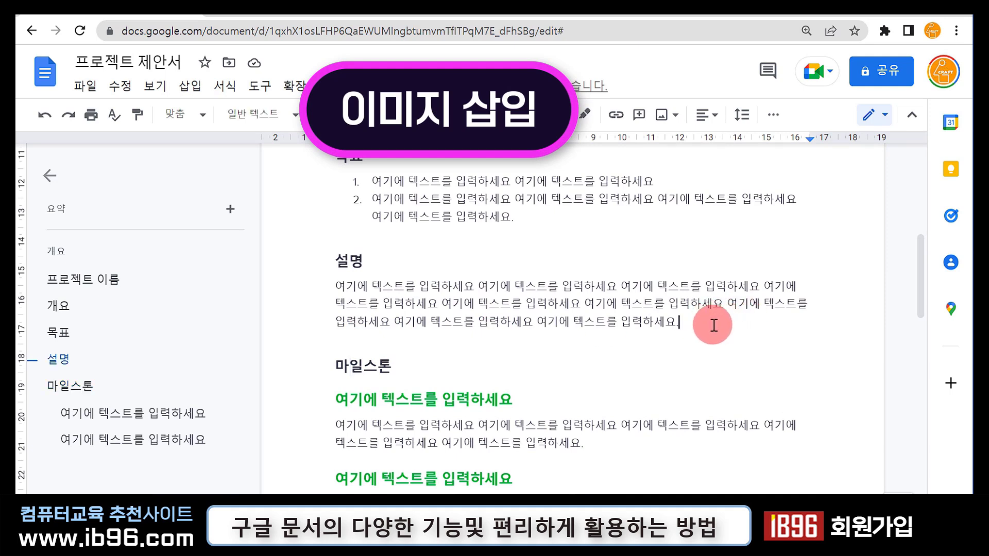
pyautogui.press('Return')
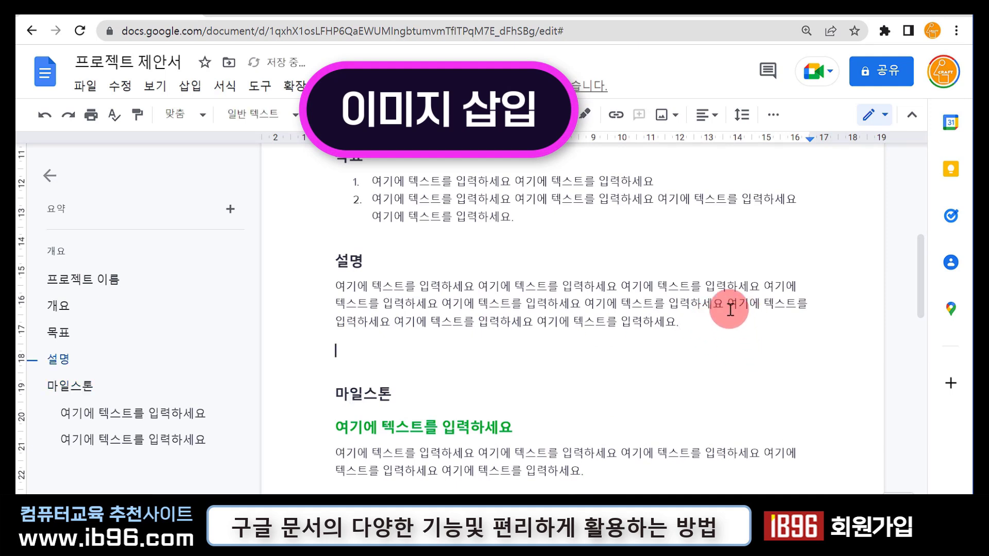
# - Insert the image 20210409_152823.jpg from the computer's 사진 folder on the empty line below 설명, and select it
pyautogui.click(675, 117)
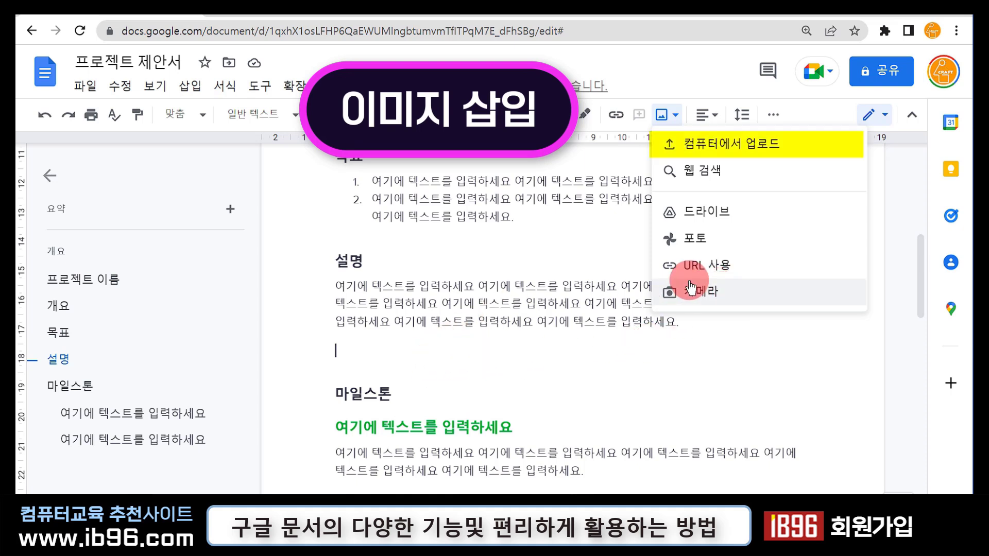
pyautogui.click(744, 150)
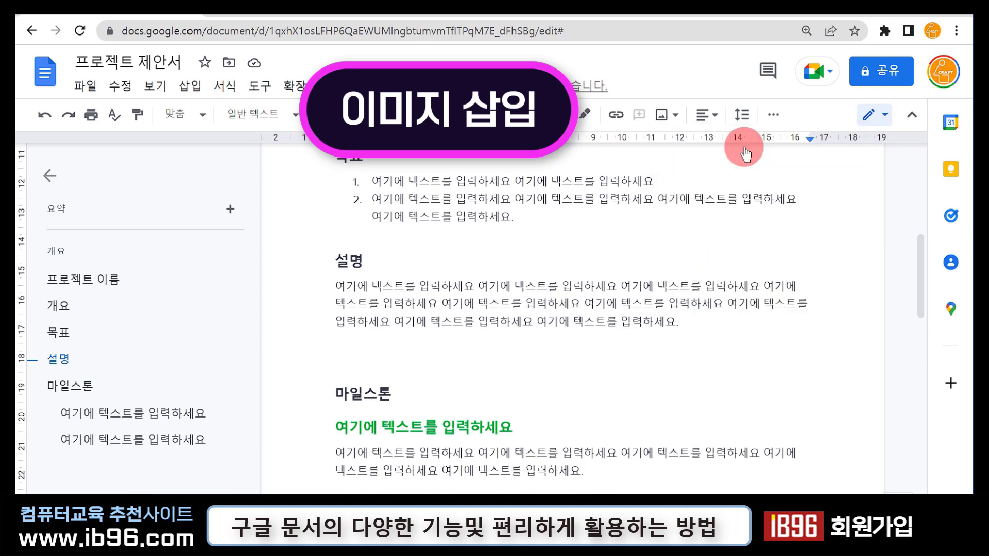
pyautogui.click(774, 242)
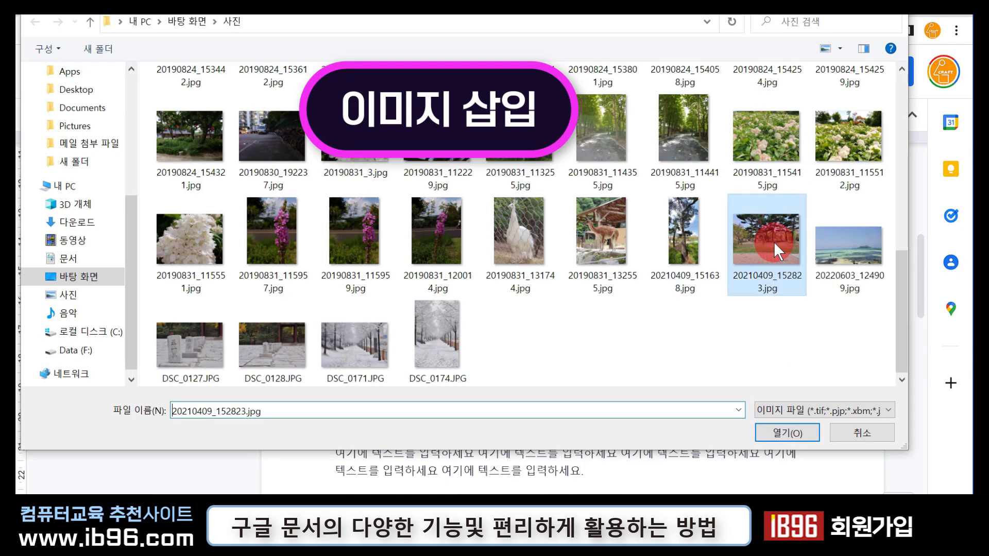
pyautogui.click(774, 433)
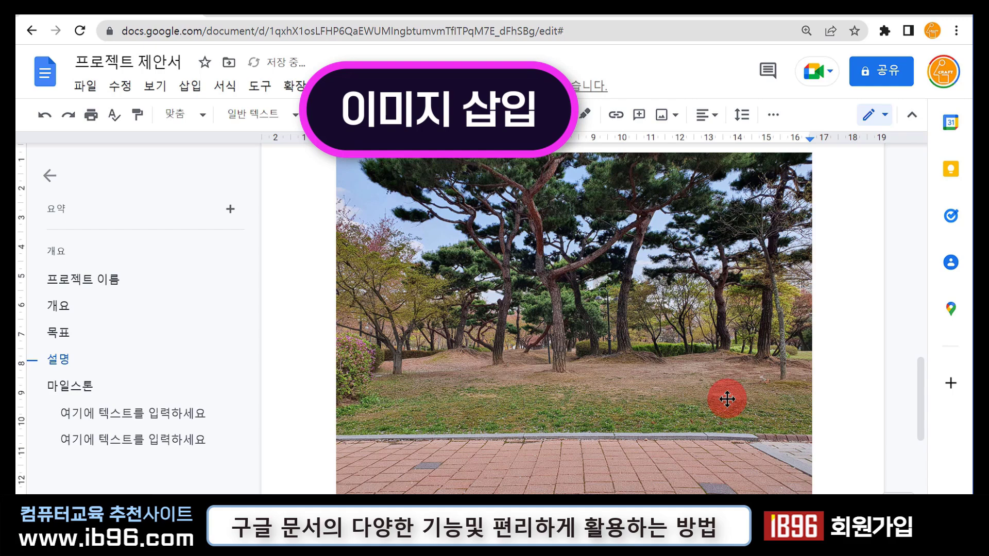
pyautogui.scroll(5, 721, 397)
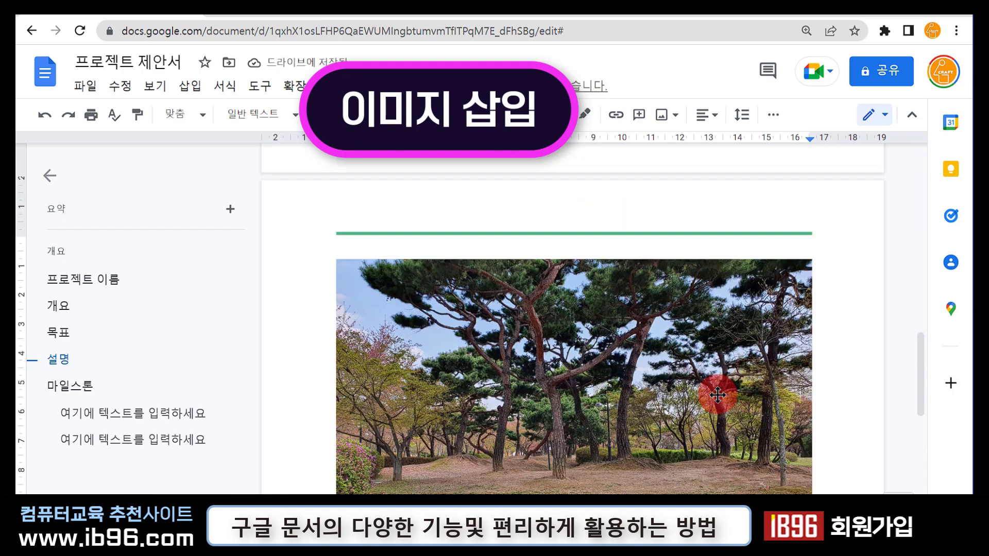
pyautogui.scroll(-5, 620, 387)
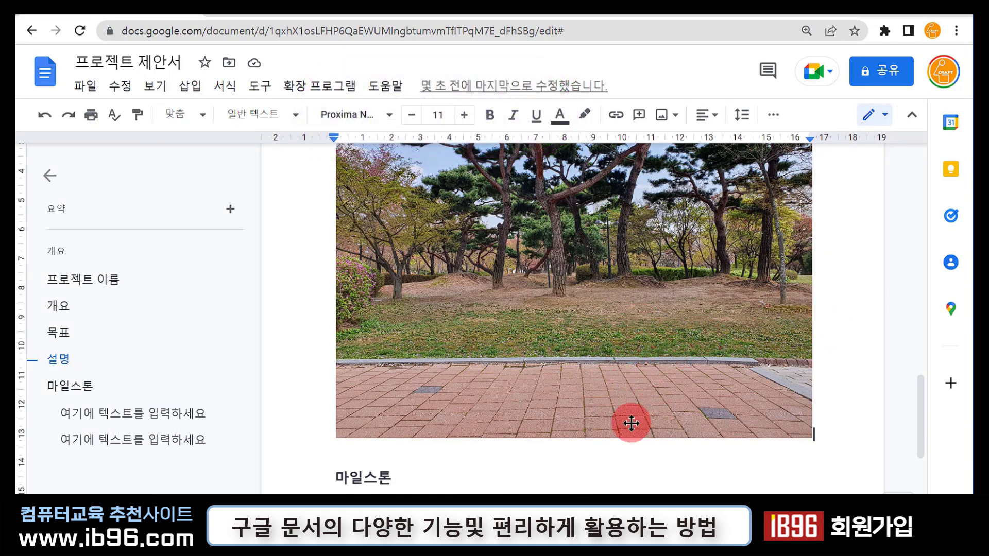
pyautogui.click(691, 371)
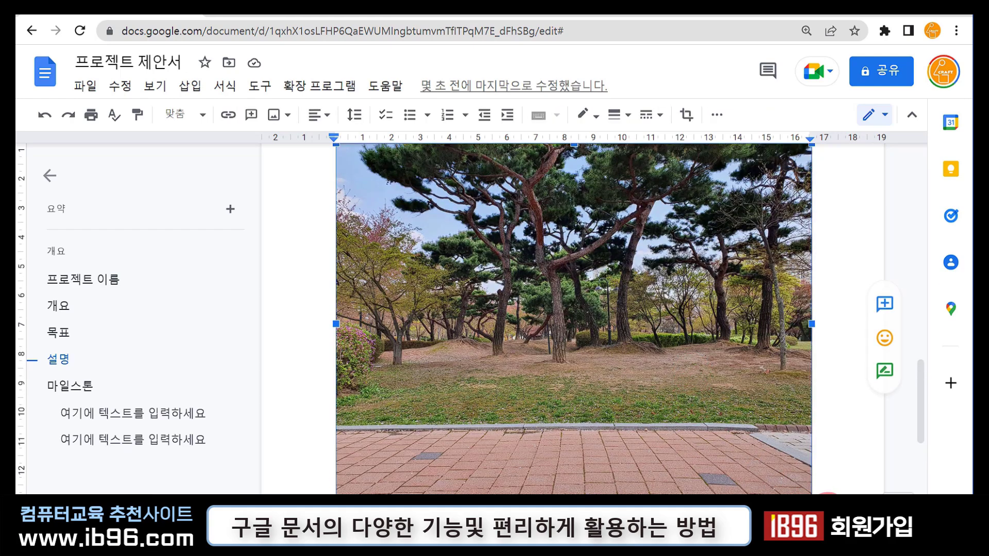
# - Shrink the inserted tree photo proportionally to about 7.8 cm wide so it fits under the 설명 paragraph
pyautogui.moveTo(813, 495); pyautogui.dragTo(600, 400)
pyautogui.scroll(5, 598, 399)
pyautogui.scroll(-4, 596, 399)
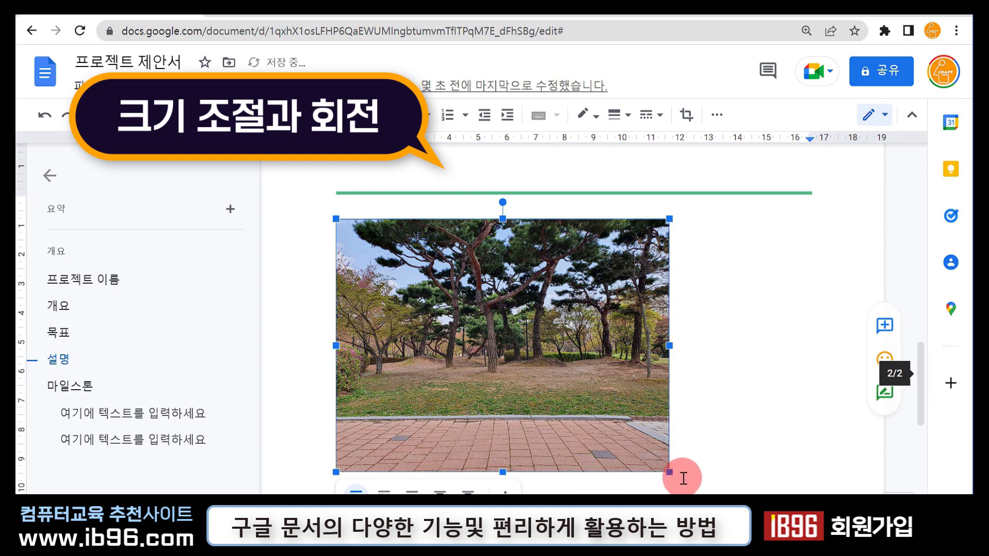
pyautogui.moveTo(668, 473); pyautogui.dragTo(536, 384)
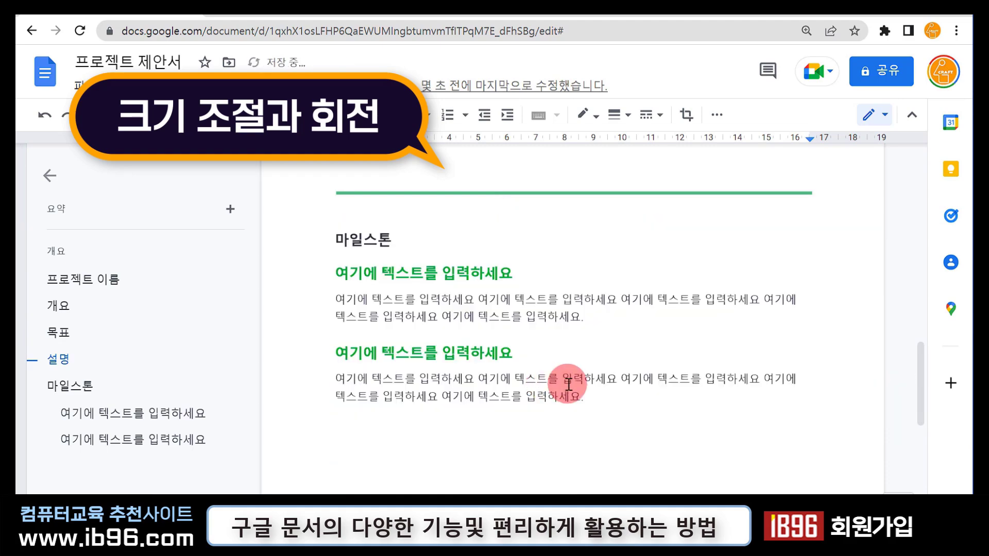
pyautogui.scroll(-4, 546, 399)
pyautogui.moveTo(551, 347); pyautogui.dragTo(560, 358)
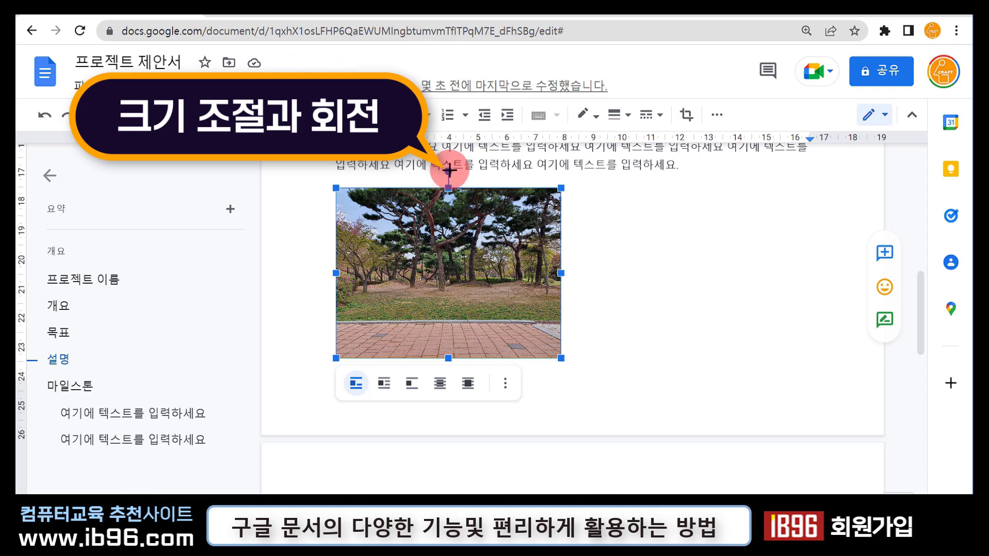
# - Try rotating the photo slightly clockwise, and undo the rotation
pyautogui.moveTo(449, 170); pyautogui.dragTo(483, 188)
pyautogui.hotkey('ctrl', 'z')
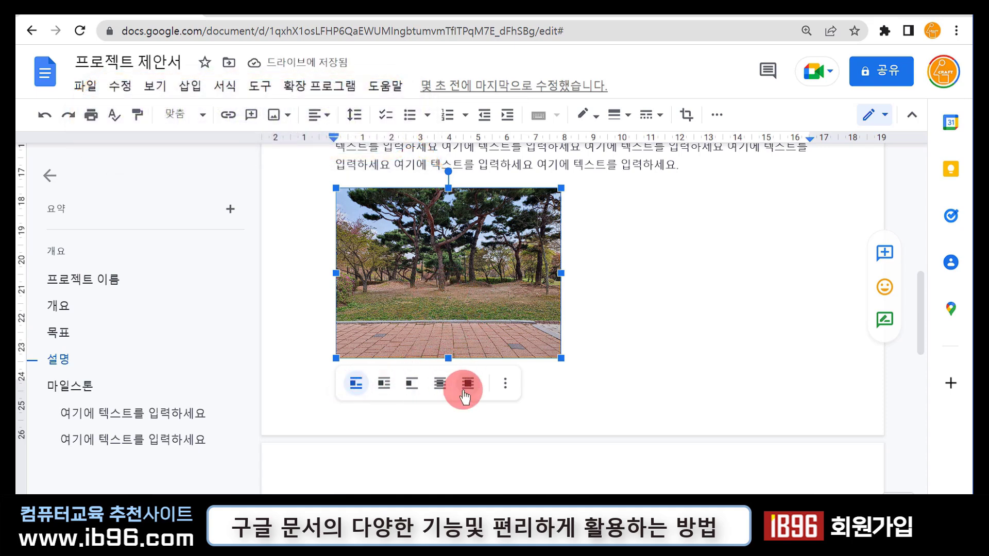
# - Set the photo to wrap text after comparing with inline placement, and shrink it to about 6.2 cm wide
pyautogui.scroll(3, 466, 389)
pyautogui.scroll(-5, 468, 381)
pyautogui.scroll(5, 468, 381)
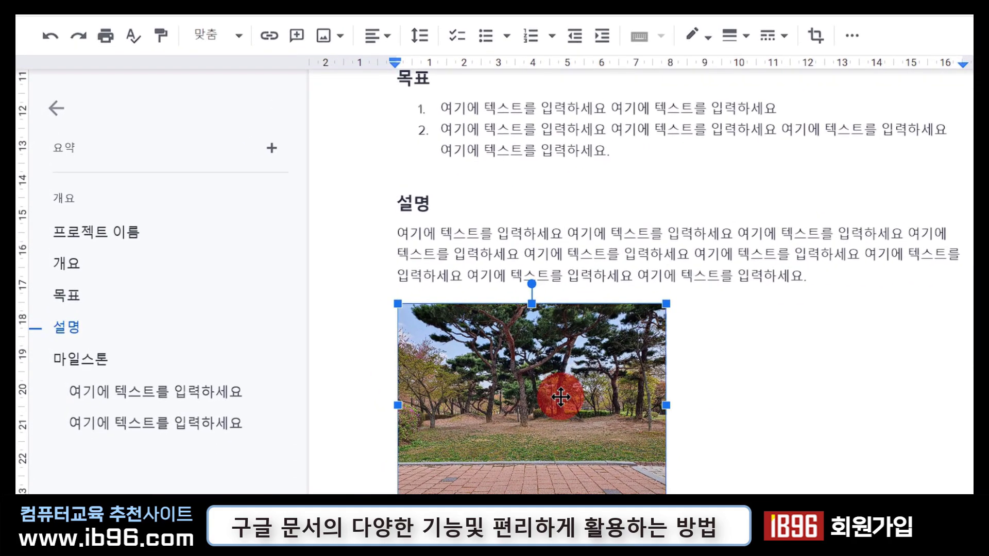
pyautogui.scroll(-3, 557, 397)
pyautogui.scroll(2, 557, 402)
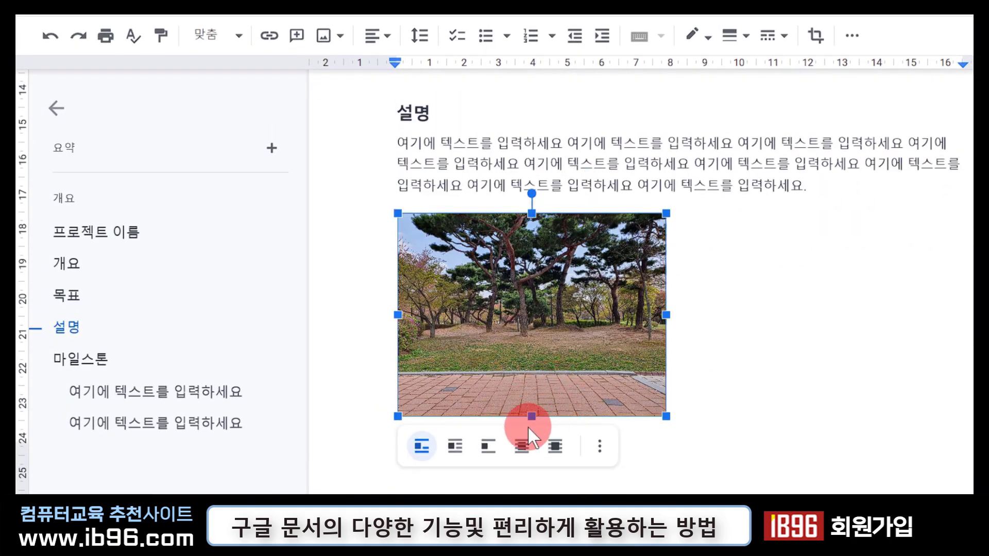
pyautogui.click(455, 446)
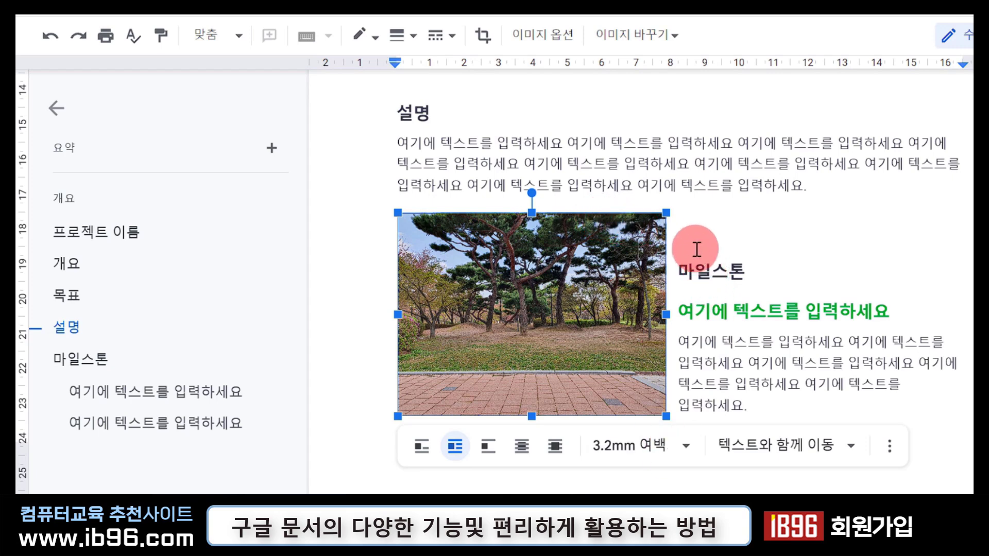
pyautogui.click(421, 448)
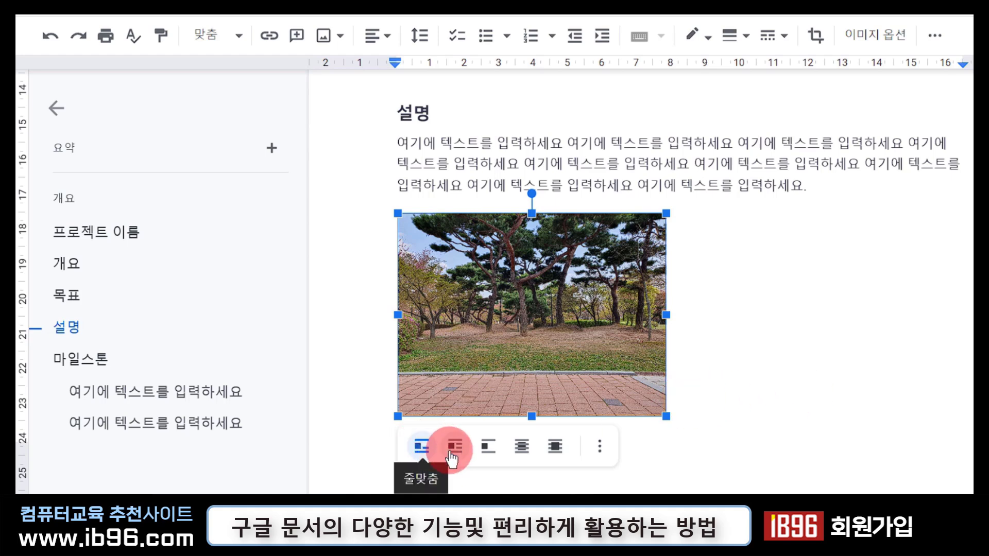
pyautogui.click(455, 448)
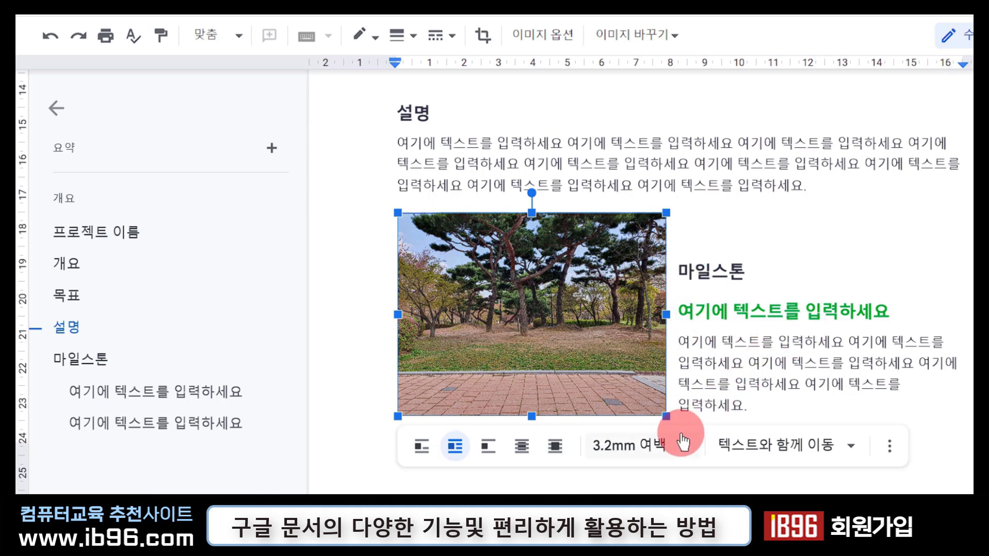
pyautogui.moveTo(669, 416); pyautogui.dragTo(582, 375)
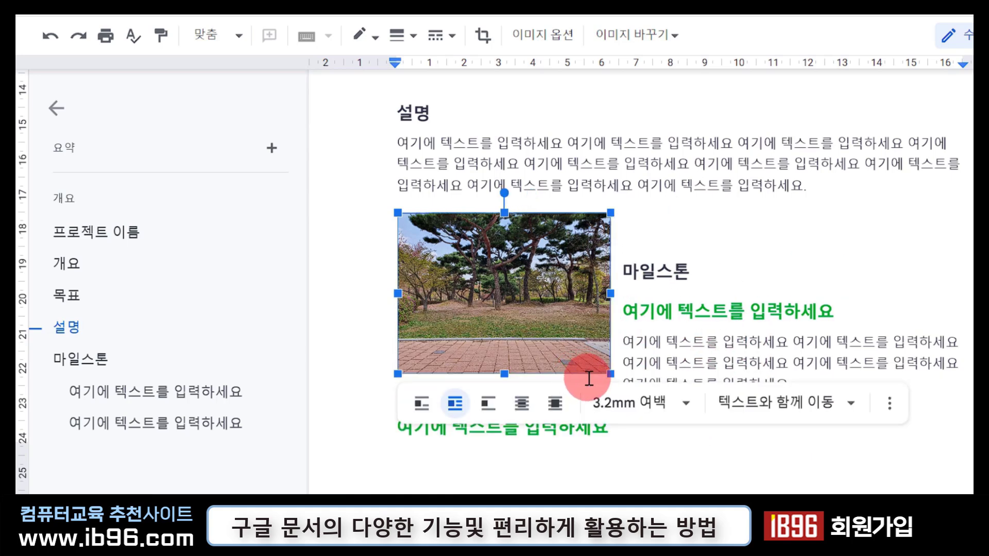
# - Try the break-text and behind-text placements on the photo, and set it in front of the text
pyautogui.click(489, 404)
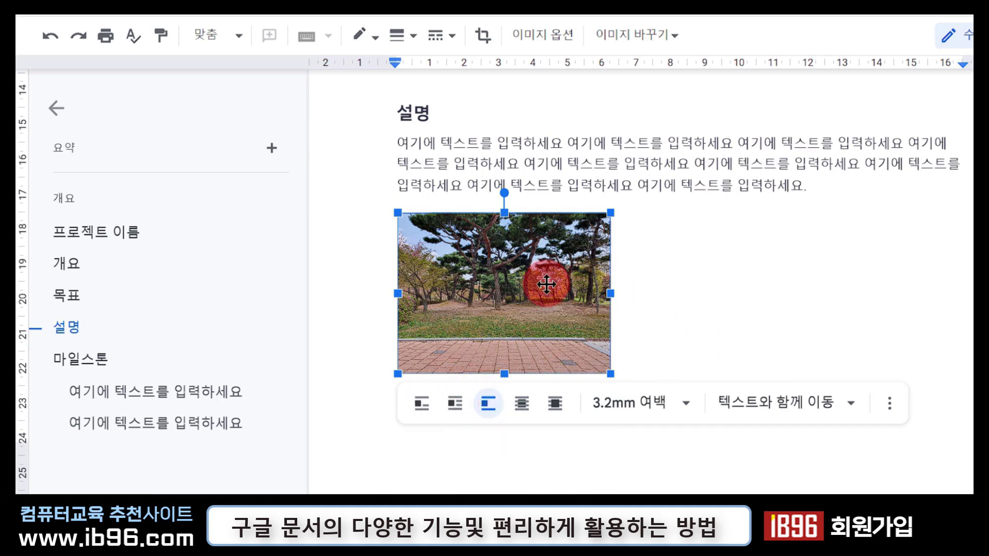
pyautogui.click(522, 403)
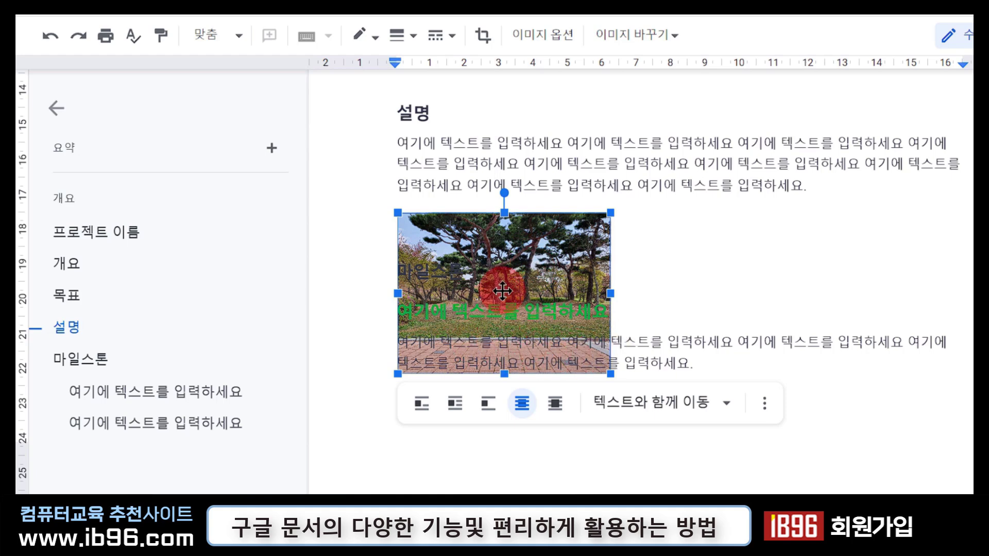
pyautogui.click(557, 404)
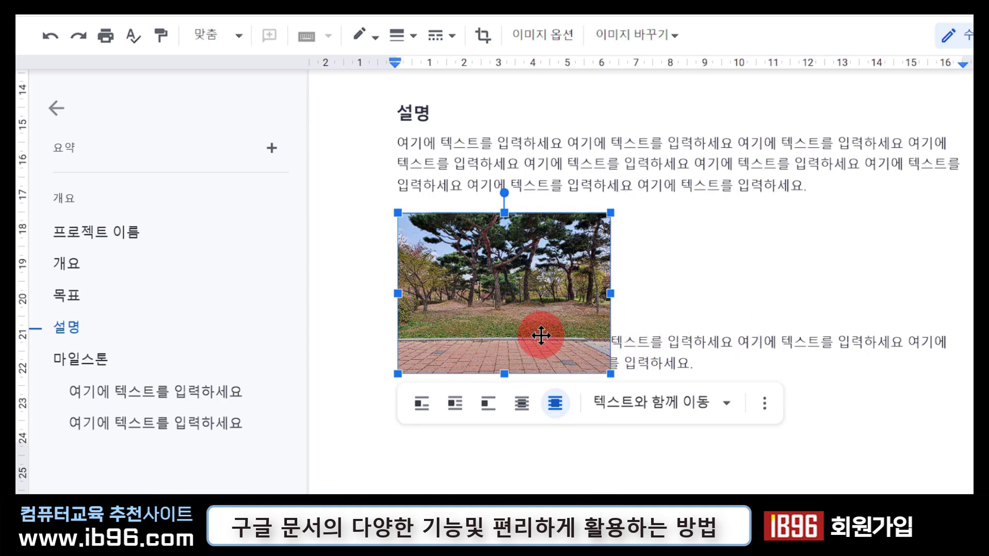
pyautogui.click(527, 405)
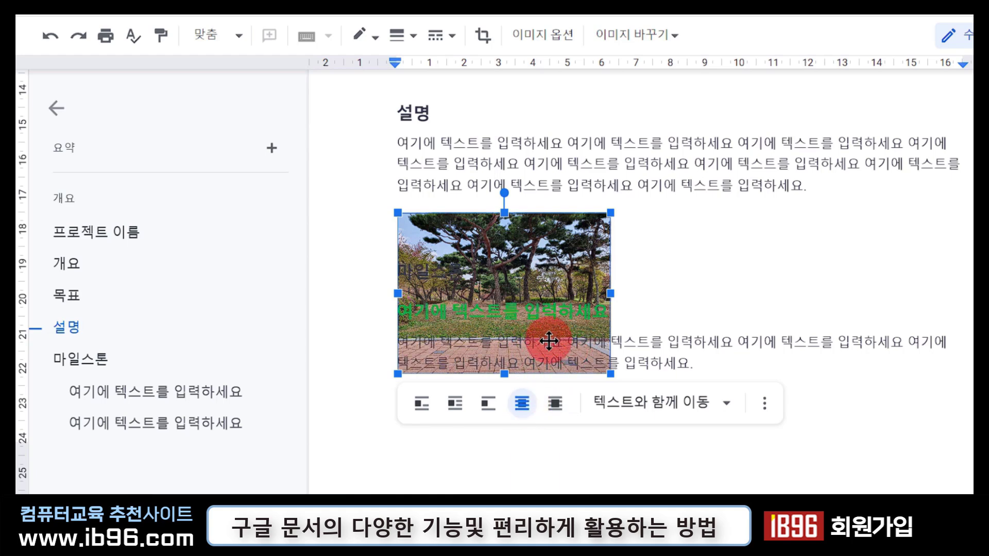
pyautogui.click(555, 404)
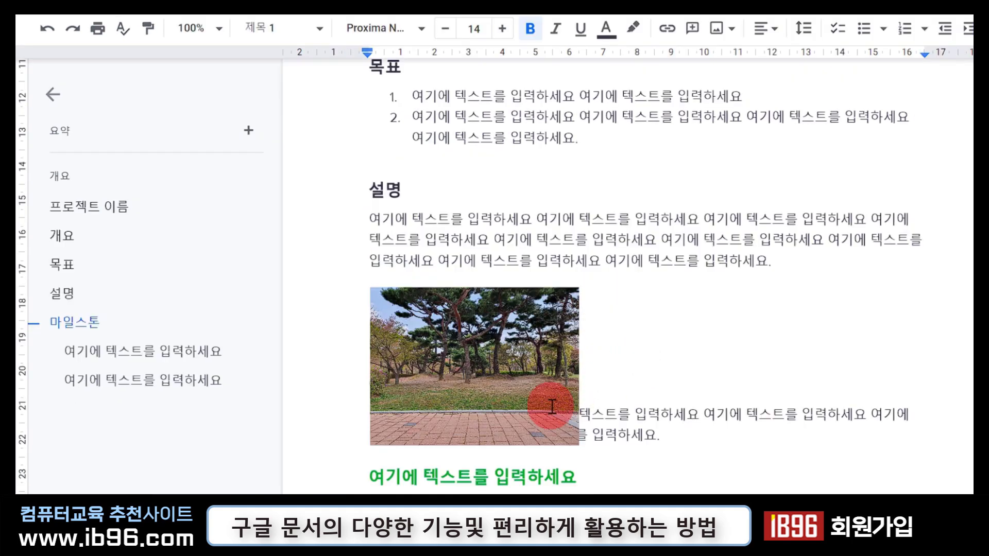
# - Open the photo's 이미지 옵션, try a partial 투명도 under 조정, and bring the transparency back close to zero
pyautogui.click(513, 366)
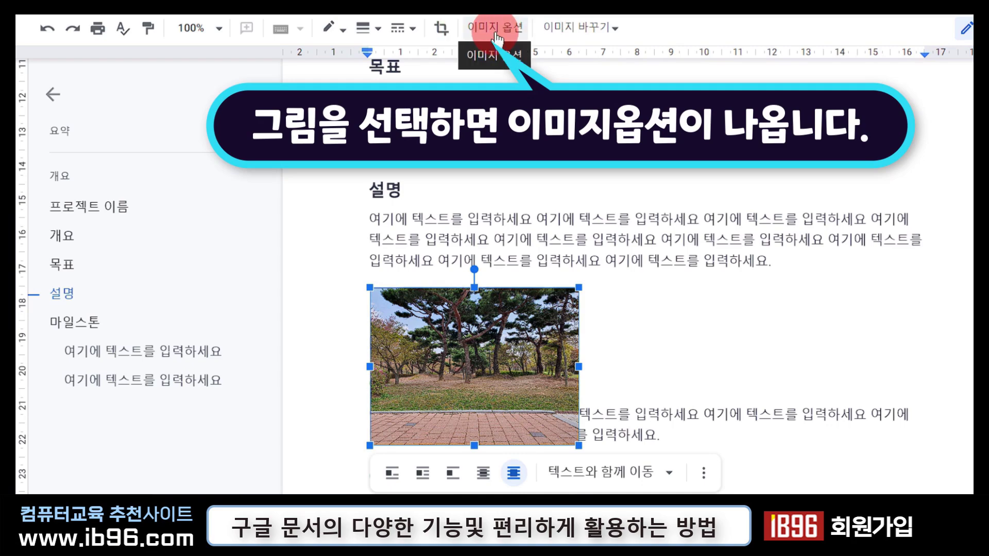
pyautogui.click(495, 37)
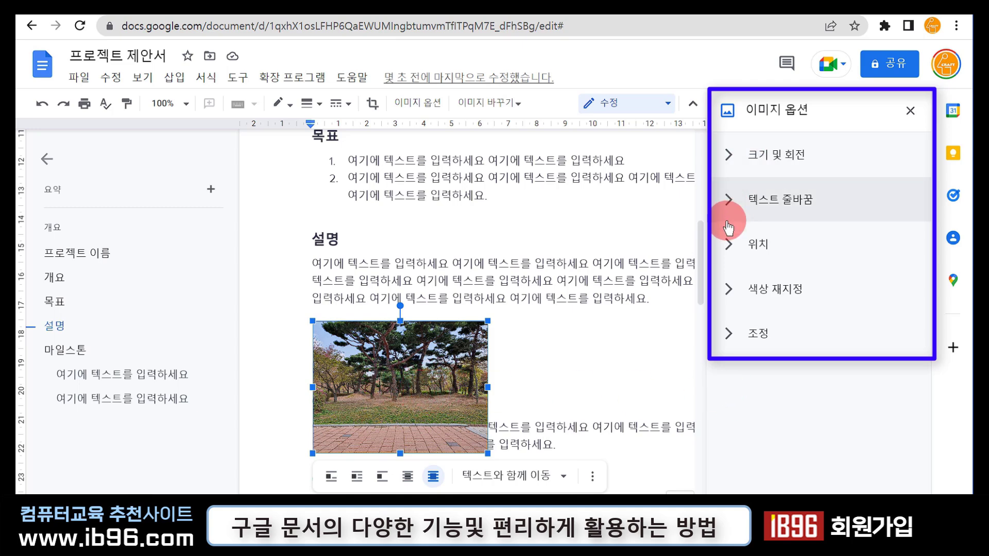
pyautogui.click(730, 344)
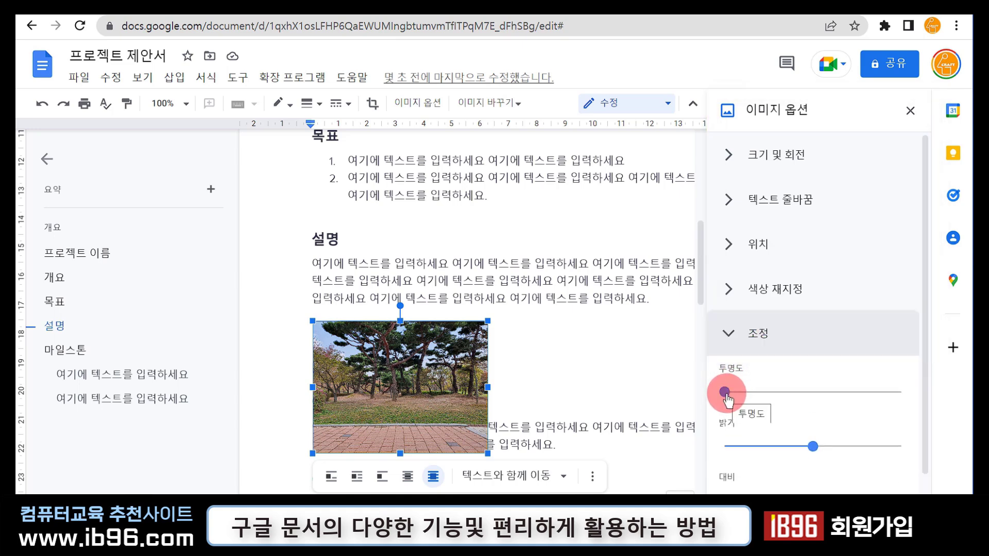
pyautogui.moveTo(725, 392); pyautogui.dragTo(802, 393)
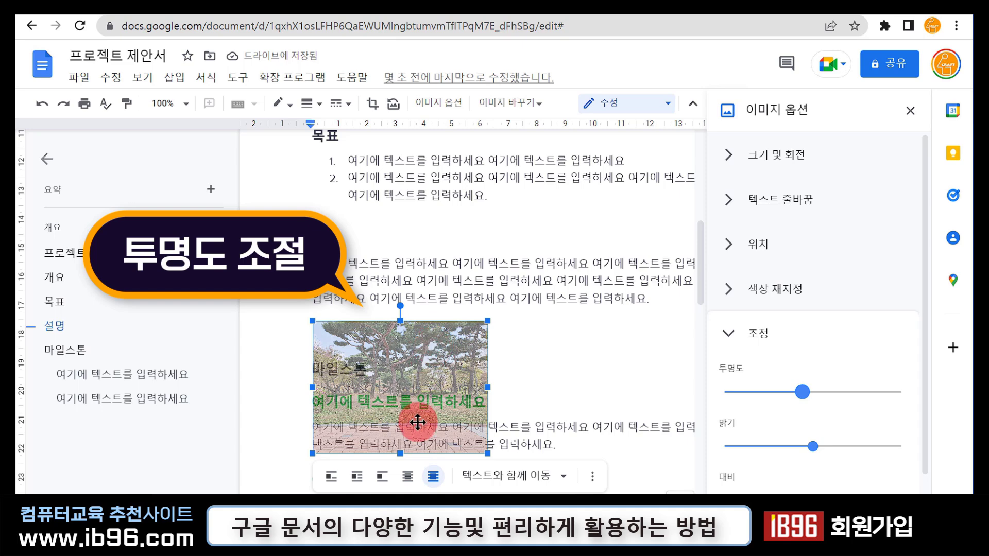
pyautogui.click(756, 391)
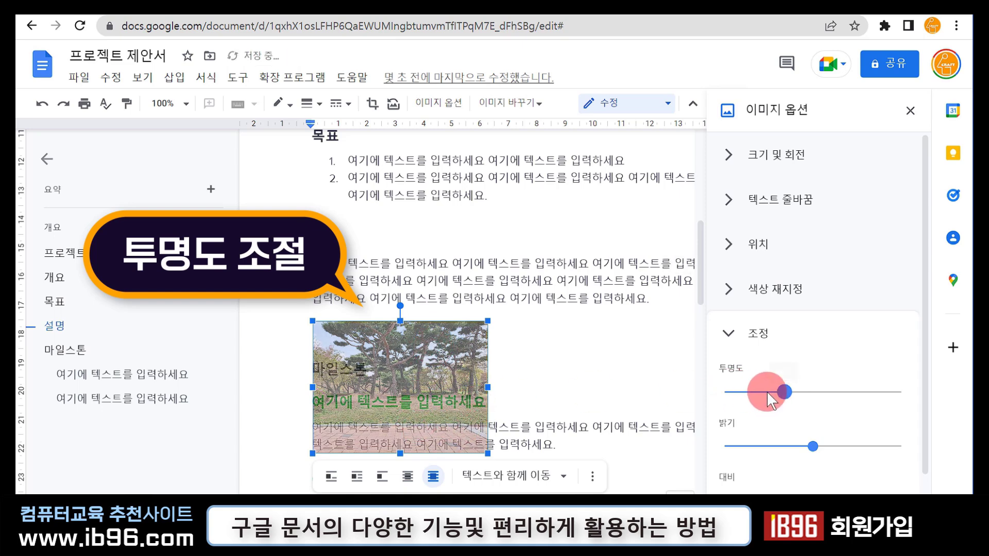
pyautogui.click(759, 388)
pyautogui.click(837, 387)
pyautogui.click(837, 388)
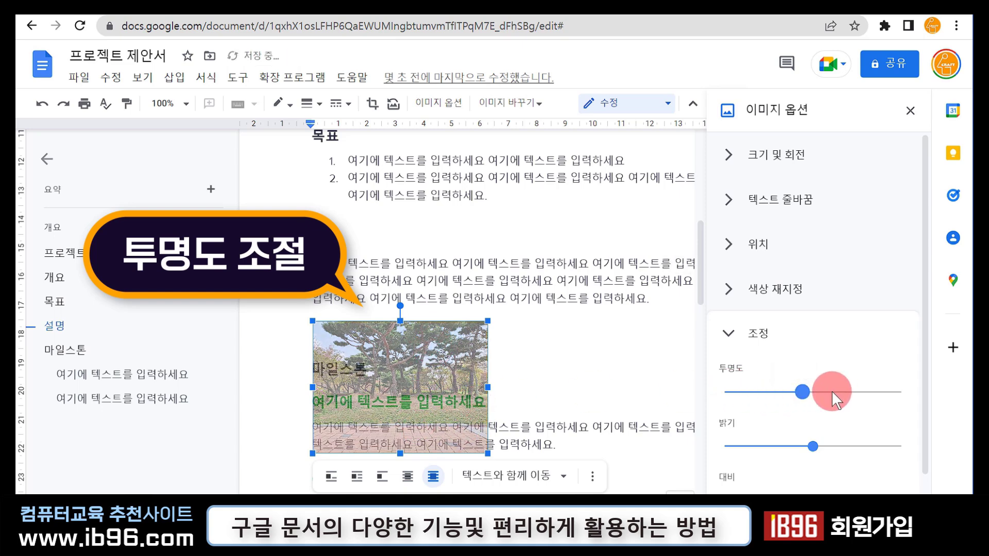
pyautogui.moveTo(748, 388); pyautogui.dragTo(695, 387)
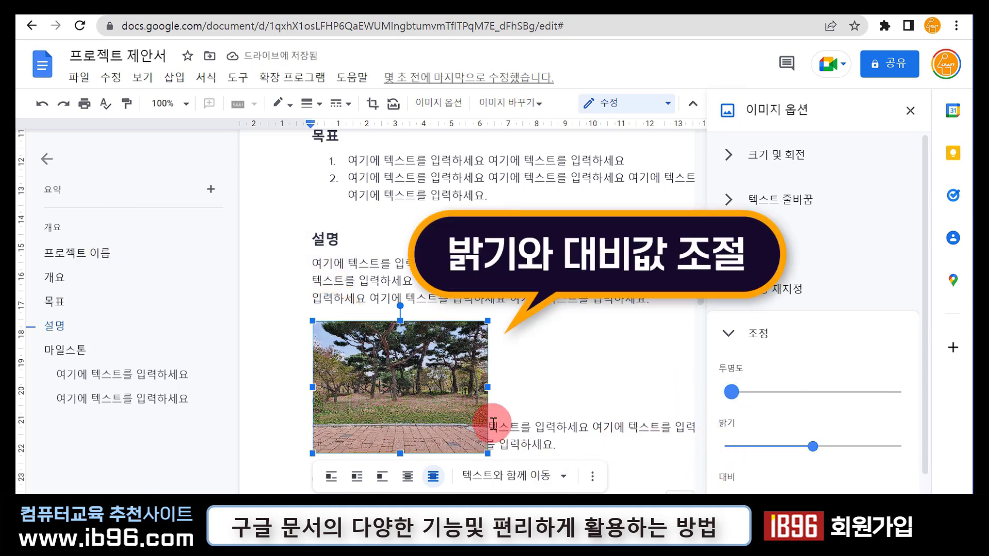
# - Try higher and lower 밝기 on the photo, and look through its 크기 및 회전 options
pyautogui.click(859, 447)
pyautogui.click(768, 449)
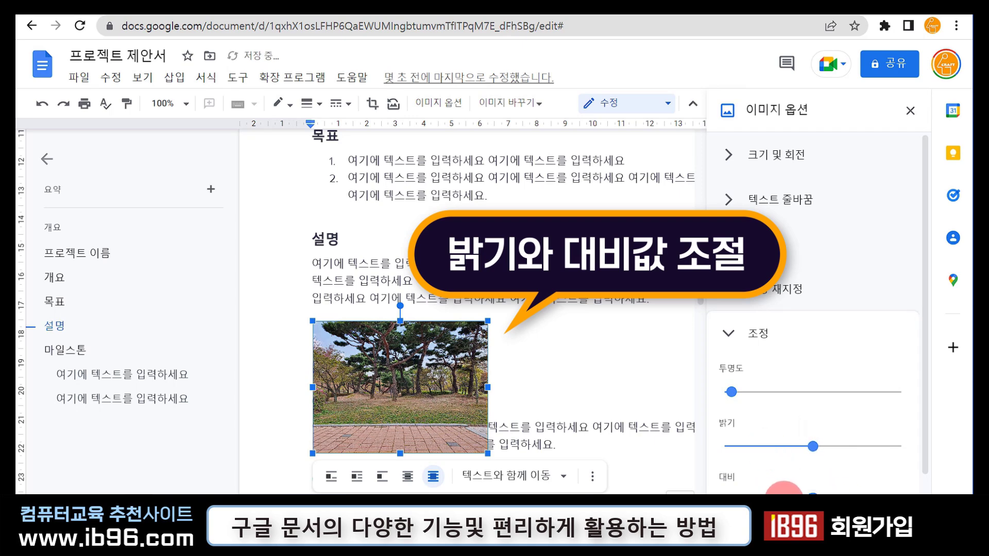
pyautogui.click(728, 333)
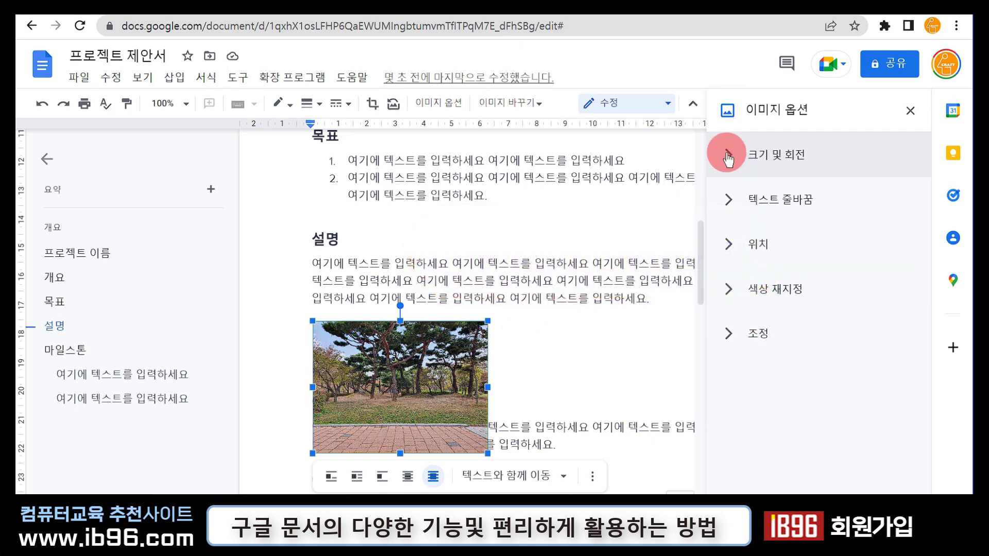
pyautogui.click(728, 155)
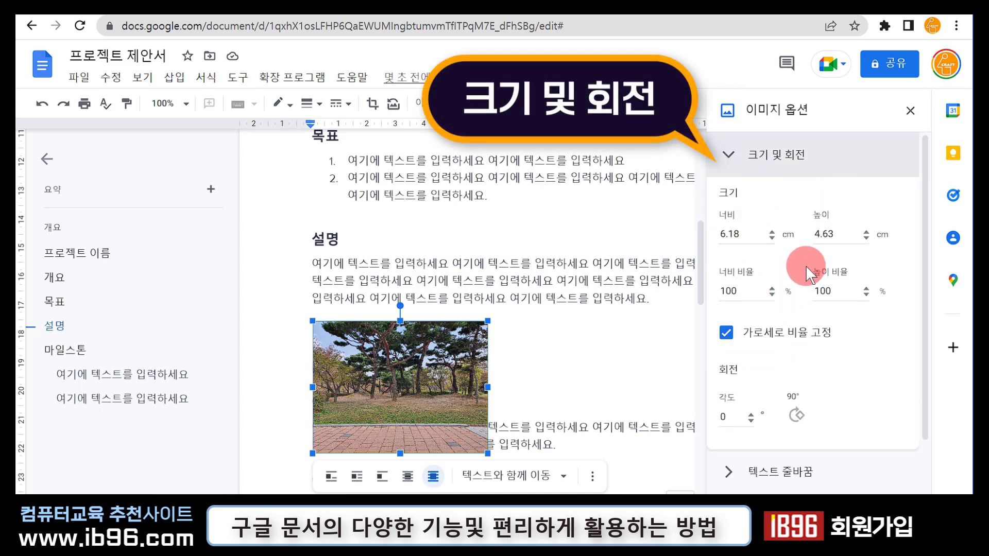
pyautogui.click(727, 156)
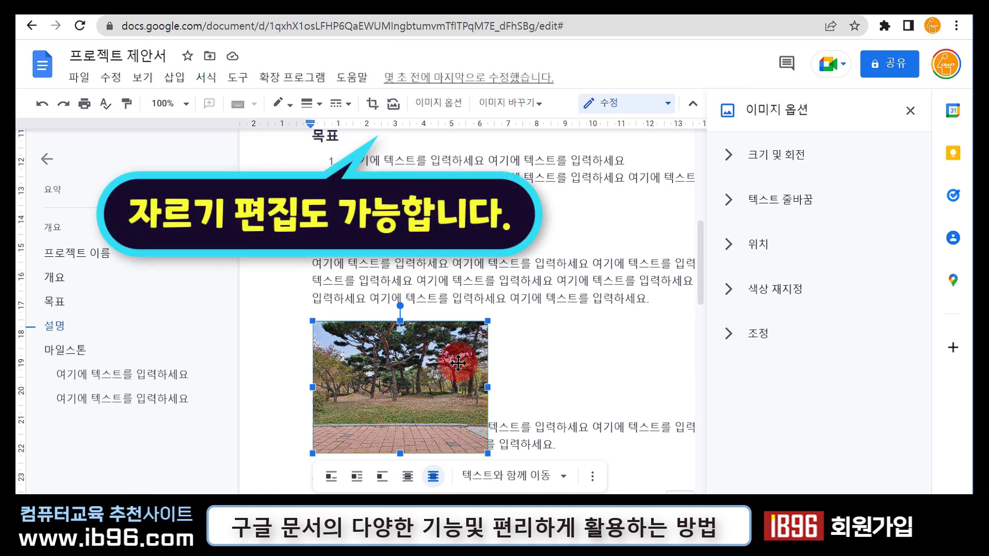
# - Crop the photo to the pine tree in its middle, about 2.4 cm wide and 3.4 cm tall
pyautogui.click(373, 104)
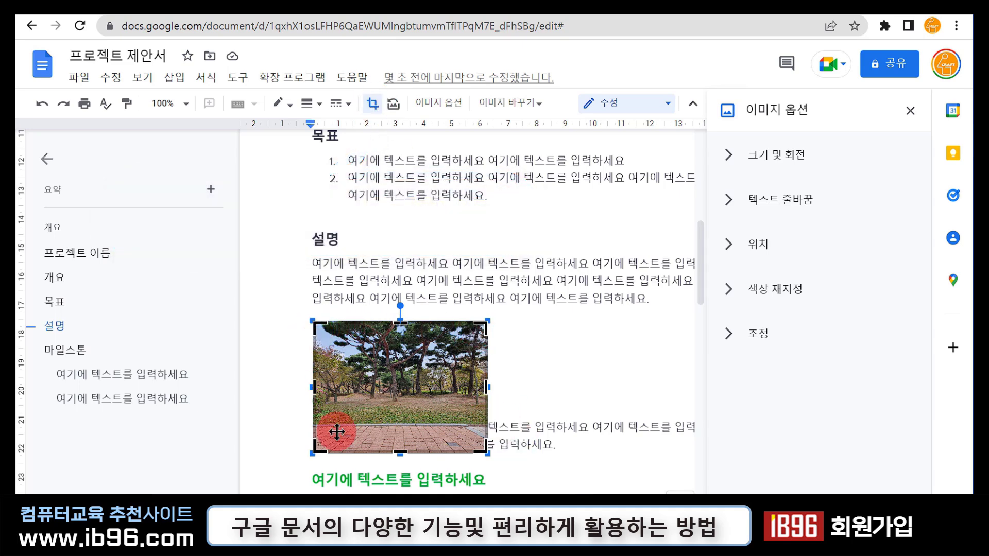
pyautogui.moveTo(482, 452); pyautogui.dragTo(437, 416)
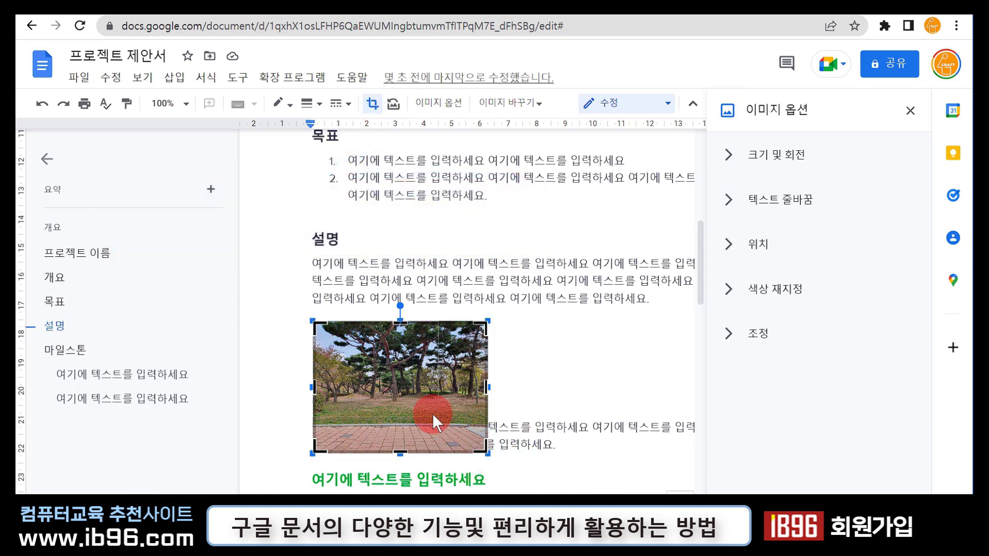
pyautogui.moveTo(315, 369); pyautogui.dragTo(348, 362)
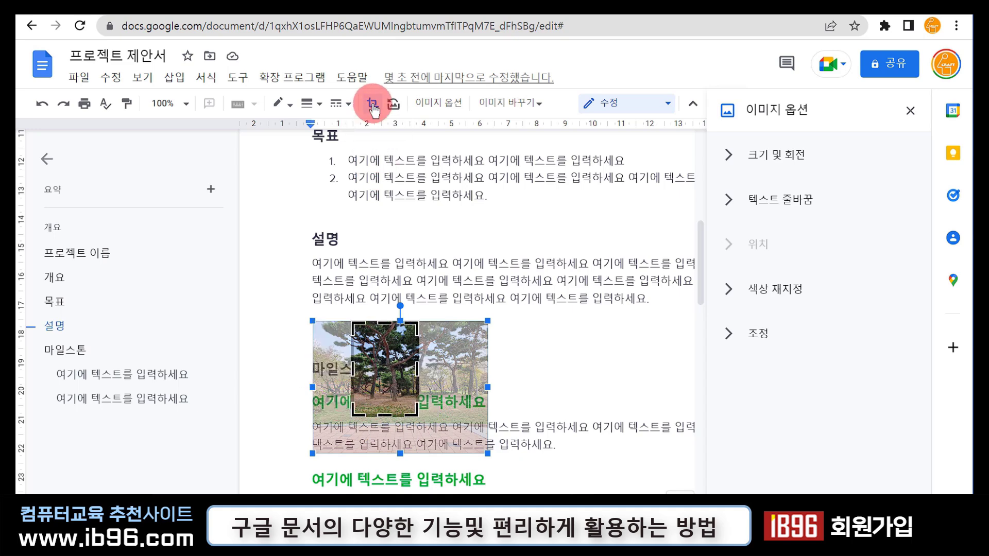
pyautogui.click(373, 108)
# - Try the break-text placement on the cropped photo, and place it with wrapped text at the left of the 설명 paragraph
pyautogui.moveTo(398, 376); pyautogui.dragTo(380, 405)
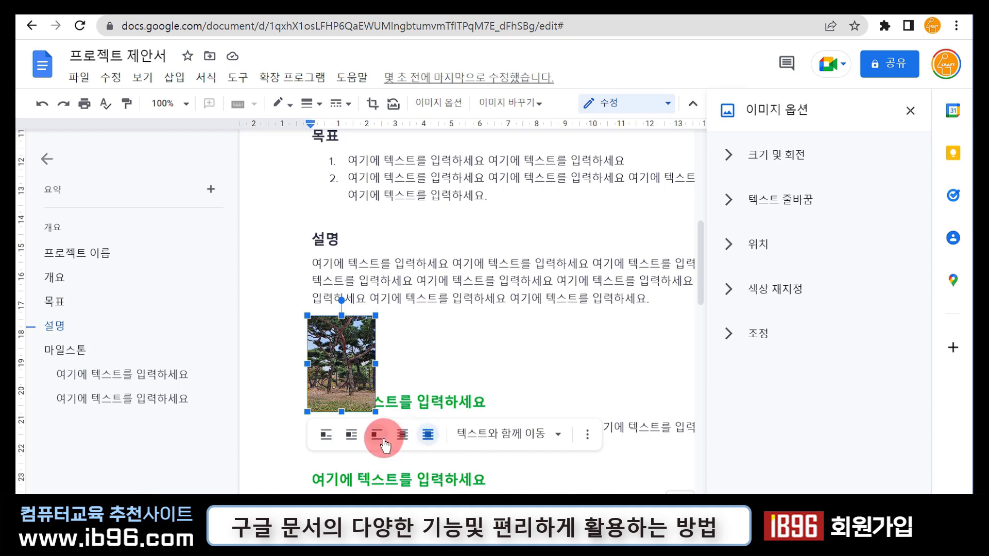
pyautogui.click(378, 437)
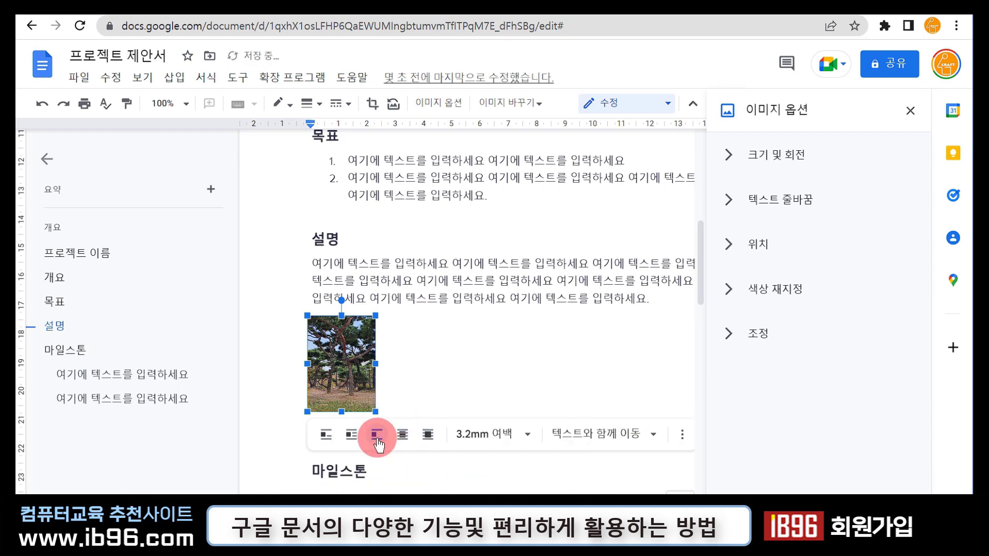
pyautogui.click(345, 367)
pyautogui.moveTo(347, 369); pyautogui.dragTo(327, 380)
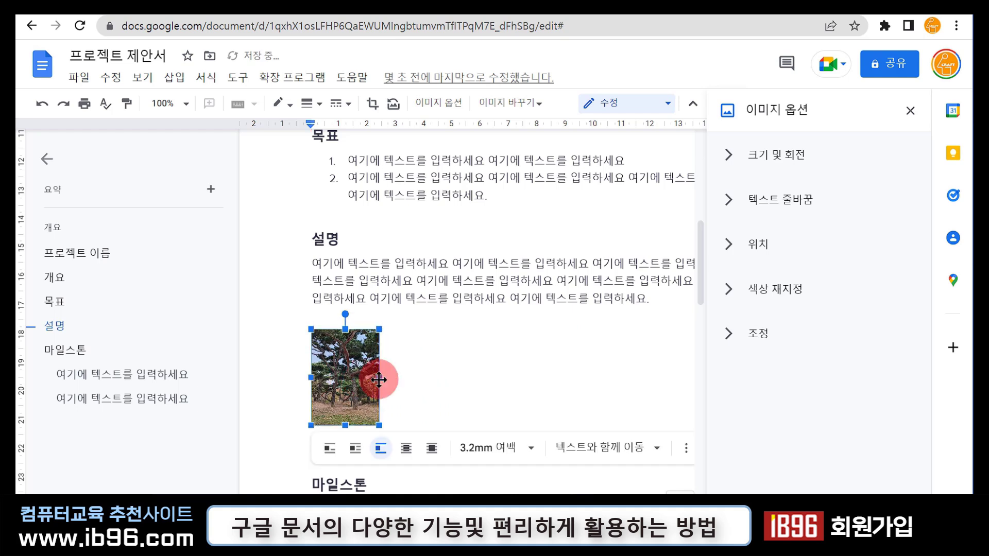
pyautogui.click(356, 449)
pyautogui.moveTo(360, 383); pyautogui.dragTo(395, 264)
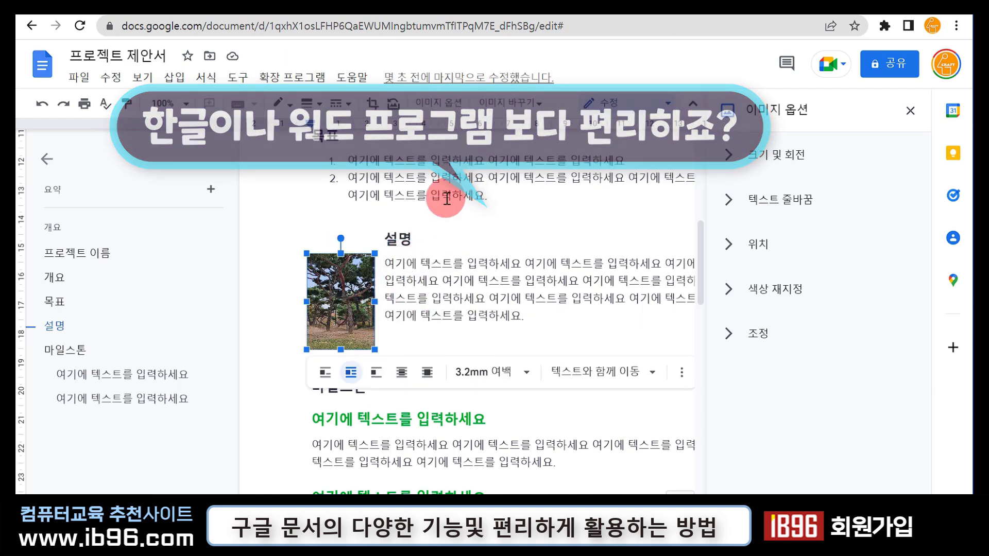
# - Reset the photo to its uncropped original, and enlarge it to about 7 cm wide
pyautogui.click(394, 107)
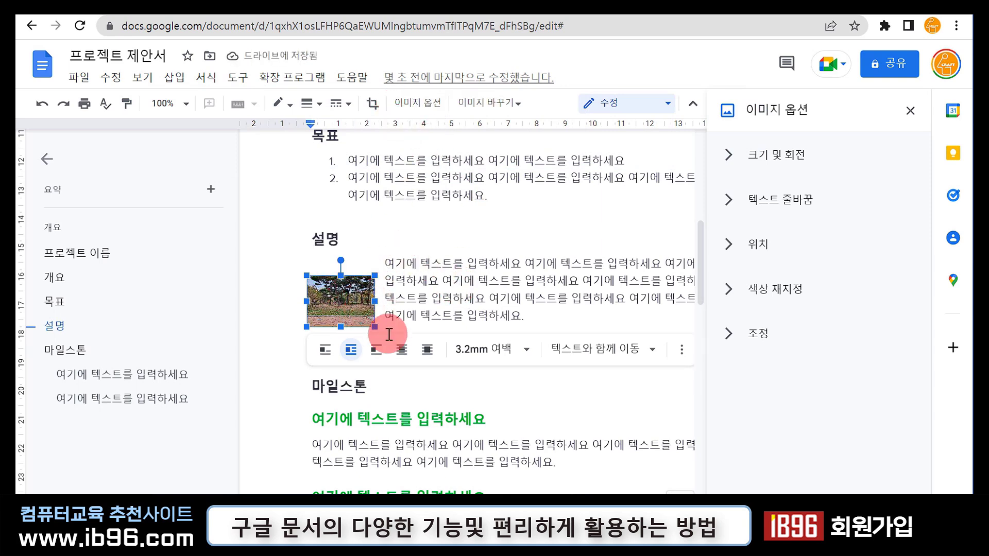
pyautogui.moveTo(374, 325); pyautogui.dragTo(505, 422)
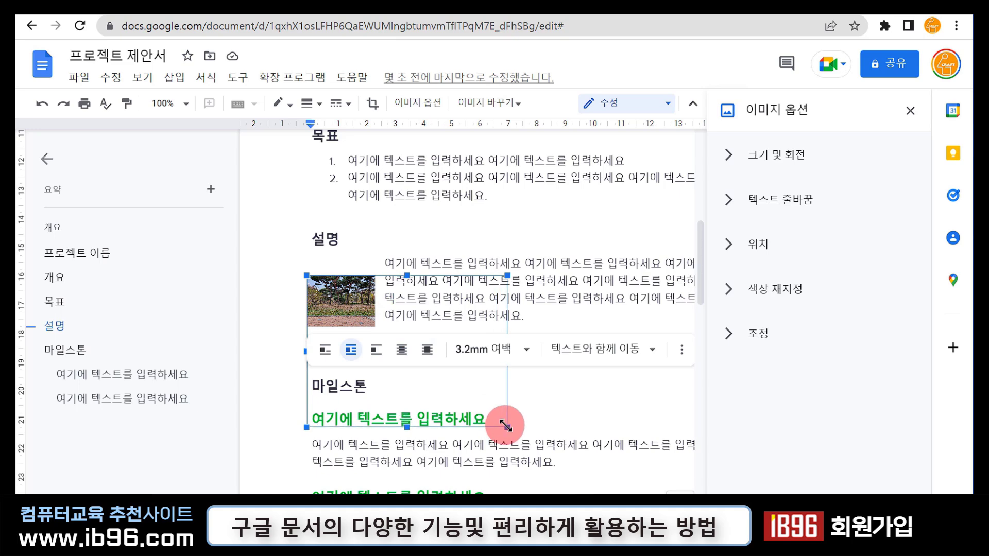
# - Move the enlarged photo up so the 설명 heading and paragraph wrap beside it, and close the image options
pyautogui.moveTo(470, 388); pyautogui.dragTo(472, 362)
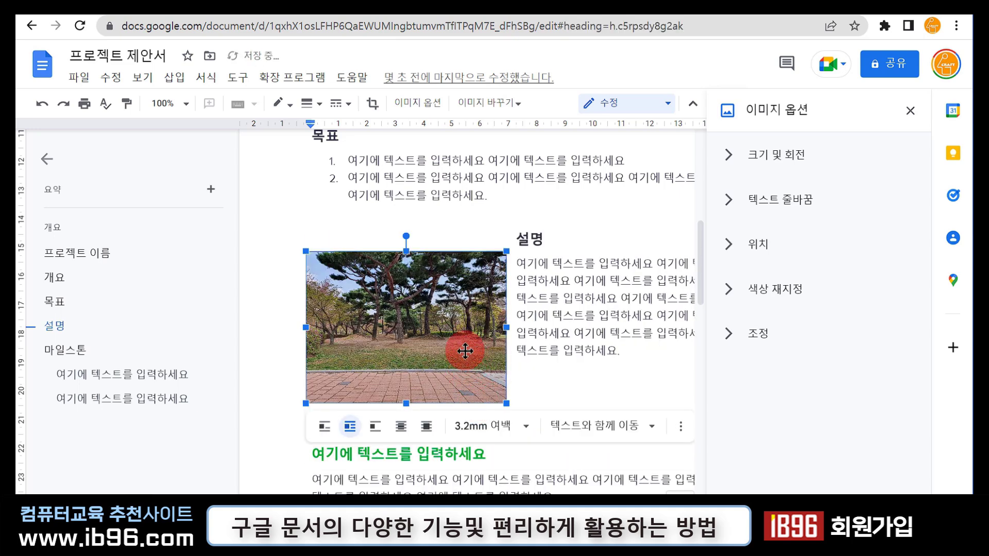
pyautogui.click(909, 113)
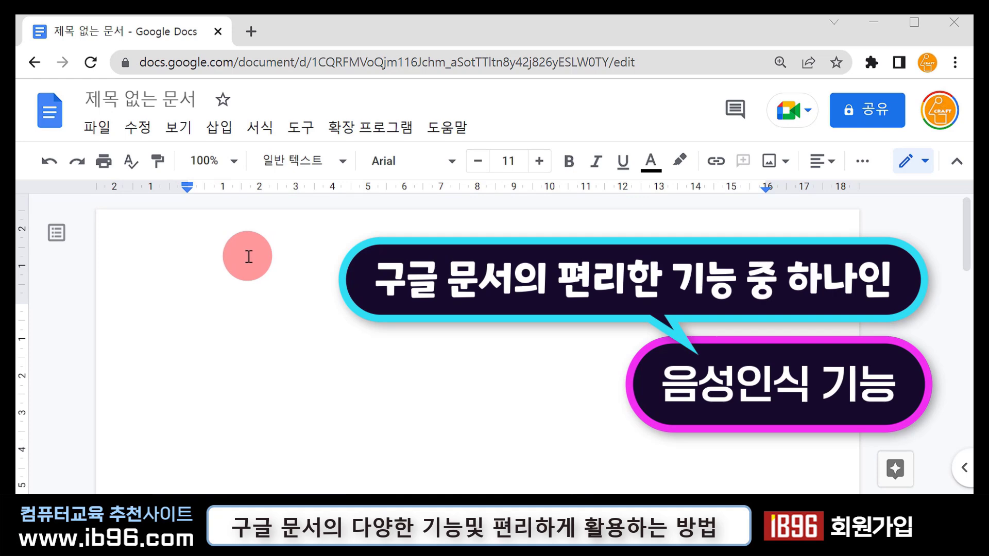
# - Start voice typing in the blank document and look through its language choices, keeping 한국어
pyautogui.click(304, 128)
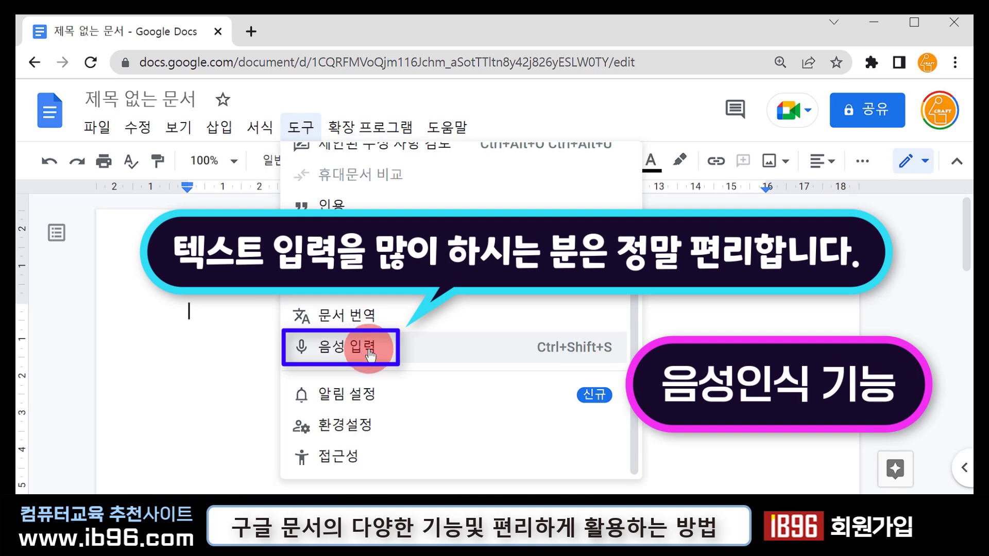
pyautogui.click(369, 355)
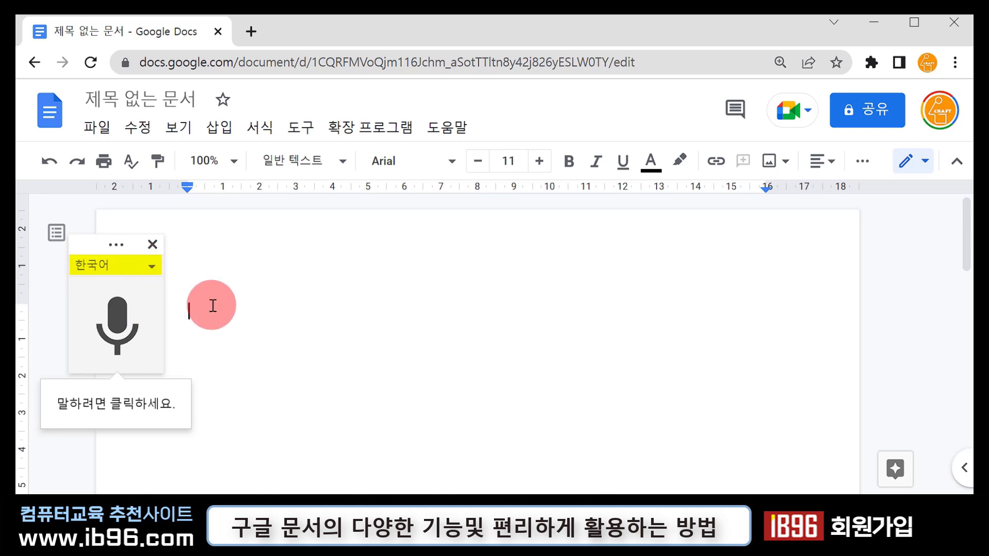
pyautogui.click(153, 265)
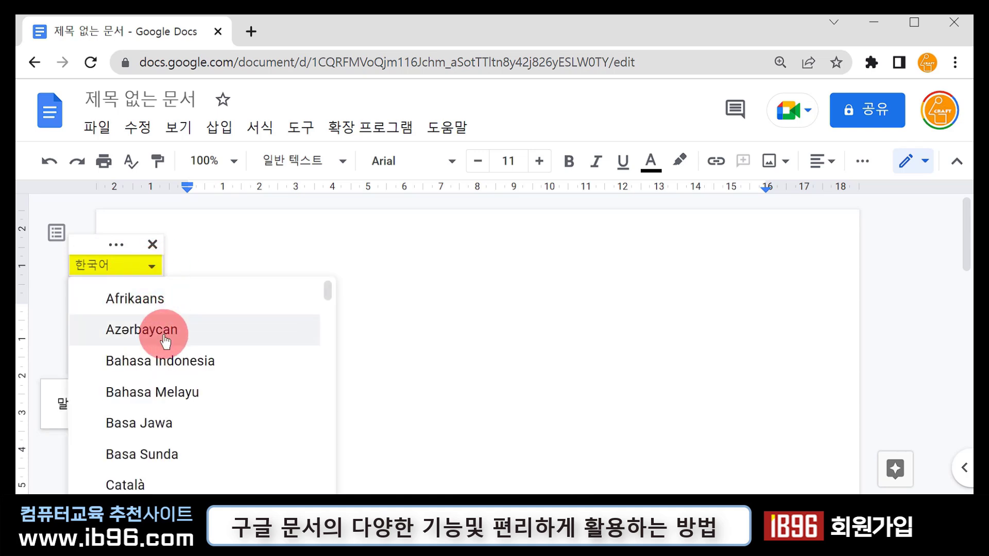
pyautogui.scroll(-3, 254, 366)
pyautogui.click(150, 221)
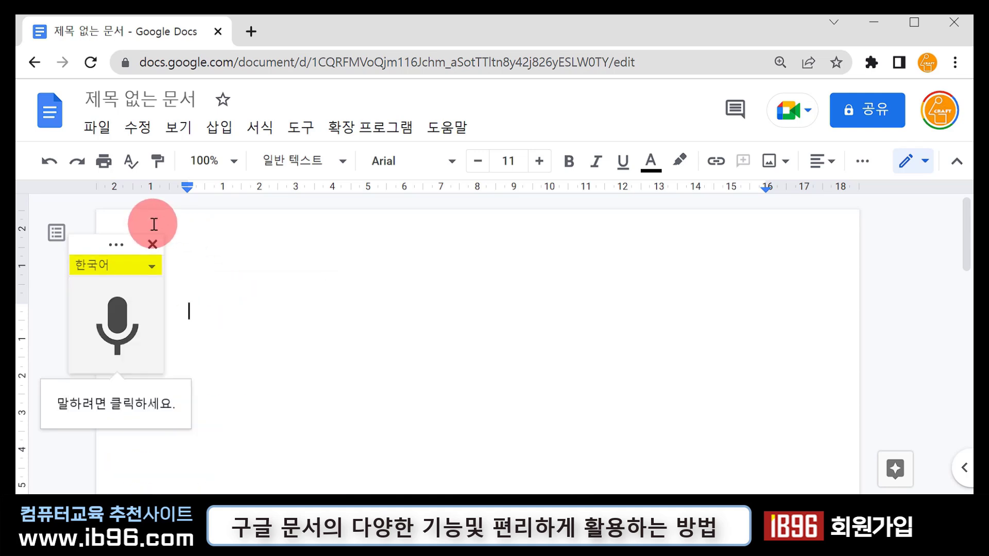
# - Dictate "안녕하세요 구글문서에 꼭 필요하고 활용성 높은 기능들을 위주로 자세한 설명을 드리고 있습니다 많이 활용을 해 보도록 하세요 감사합니다" and select it
pyautogui.click(161, 349)
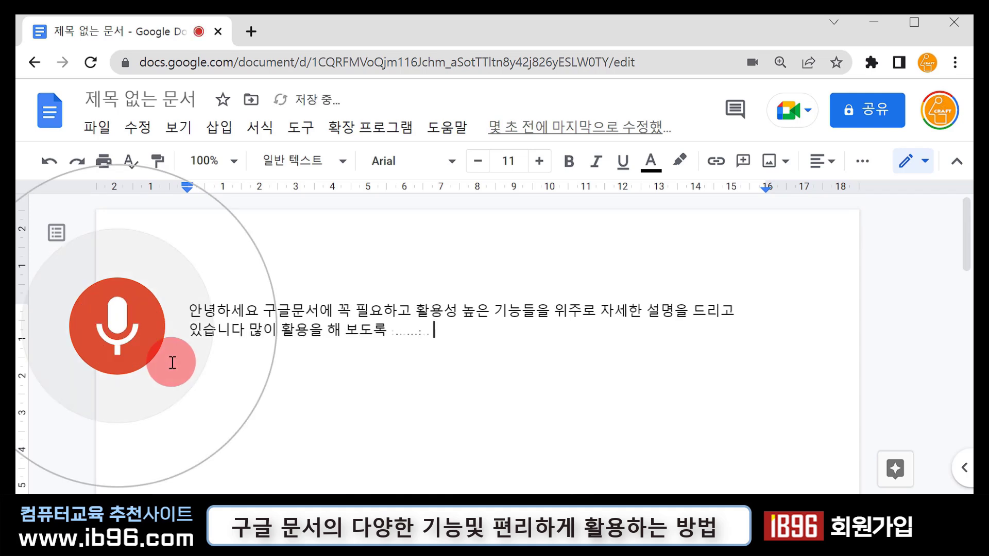
pyautogui.click(117, 334)
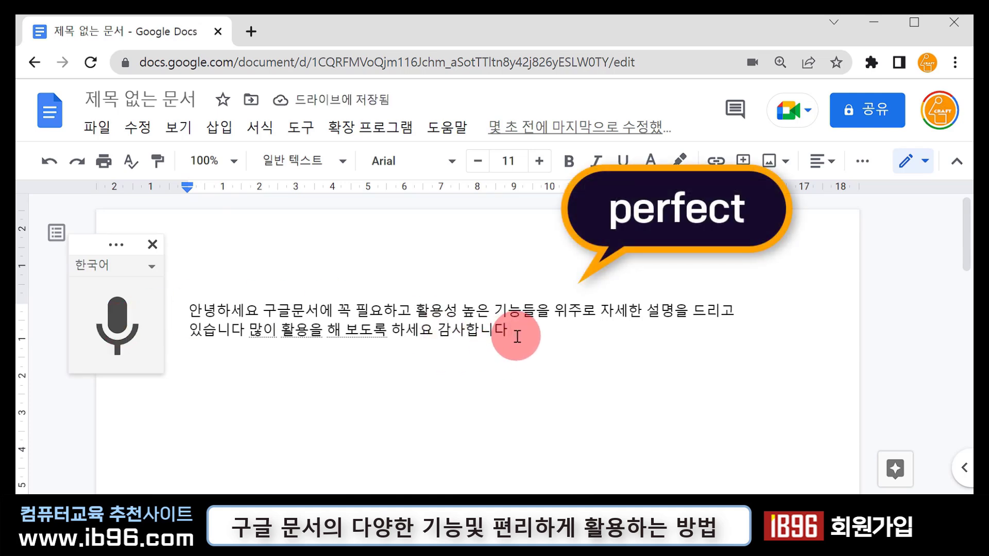
pyautogui.moveTo(517, 335); pyautogui.dragTo(180, 311)
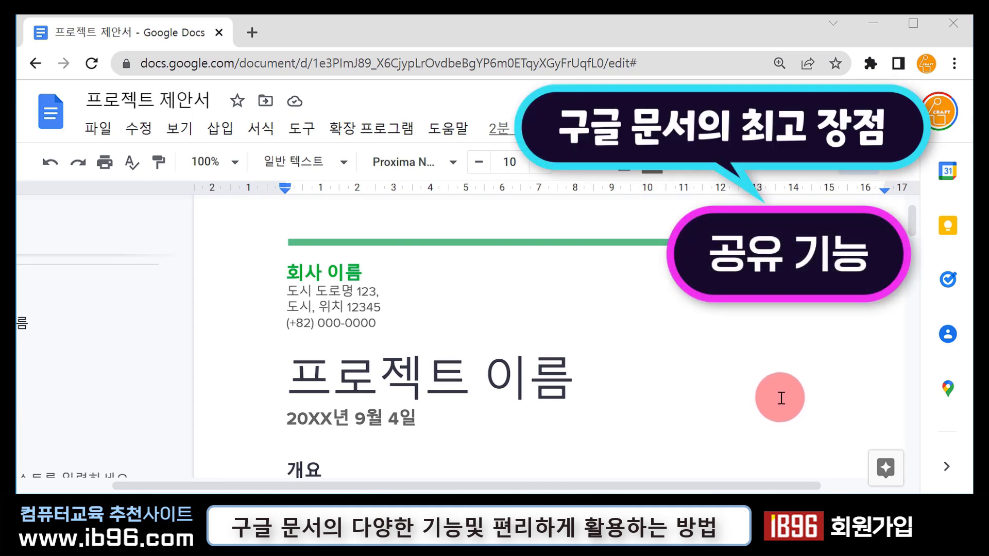
# - Look over the start of the 프로젝트 제안서 document and hide its outline
pyautogui.scroll(-3, 694, 433)
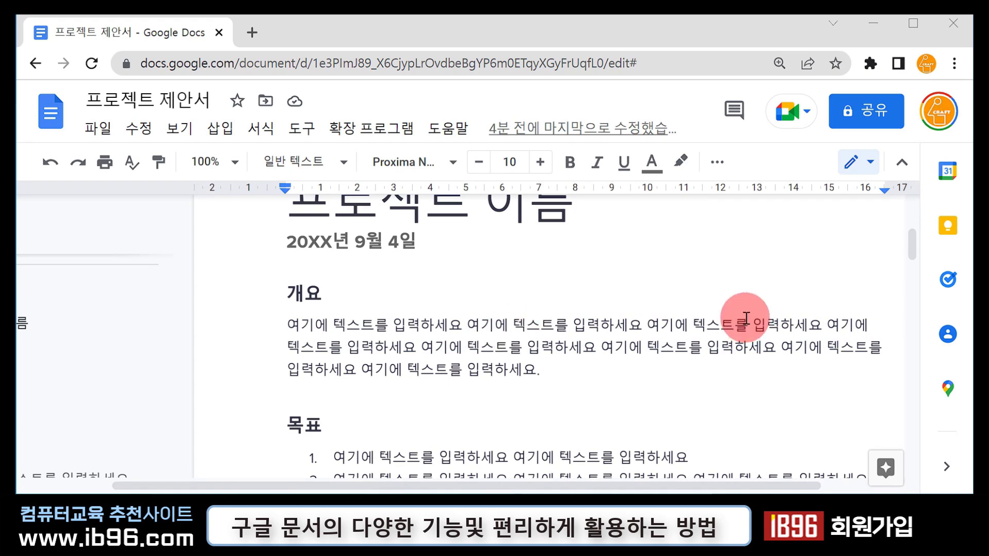
pyautogui.scroll(3, 746, 318)
pyautogui.hscroll(-3, 115, 375)
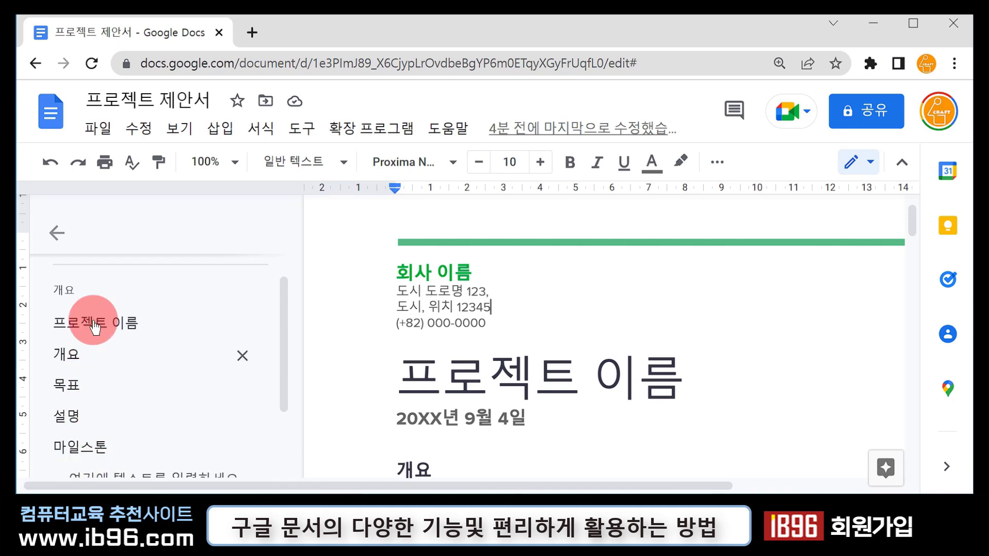
pyautogui.click(58, 235)
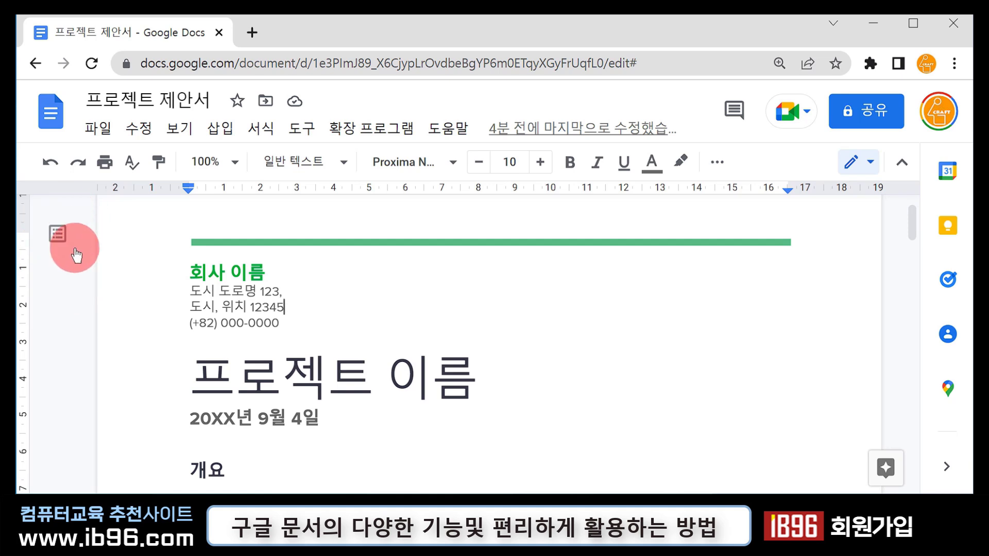
# - Open the sharing settings of 프로젝트 제안서 and add the suggested ib96 contact as a recipient with the 편집자 role
pyautogui.click(868, 119)
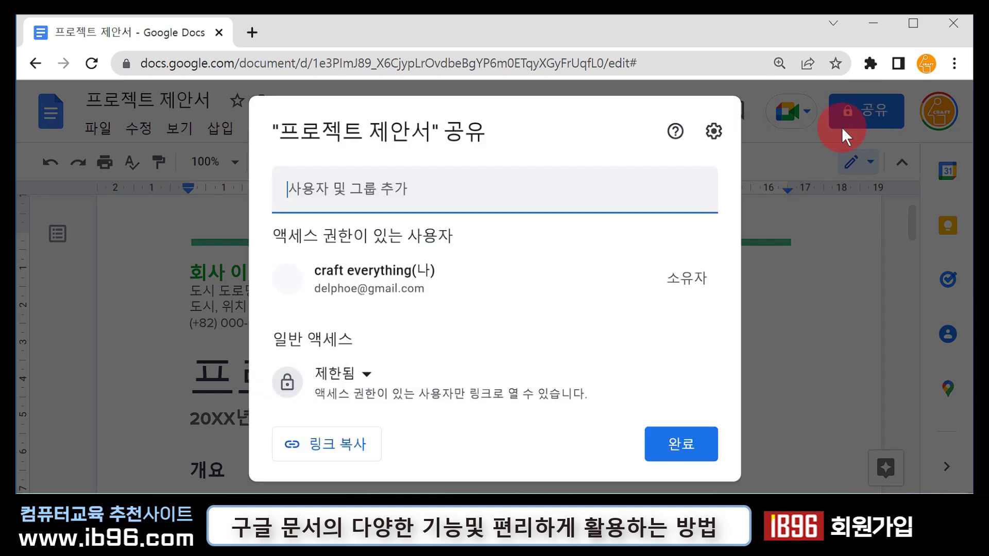
pyautogui.moveTo(397, 267)
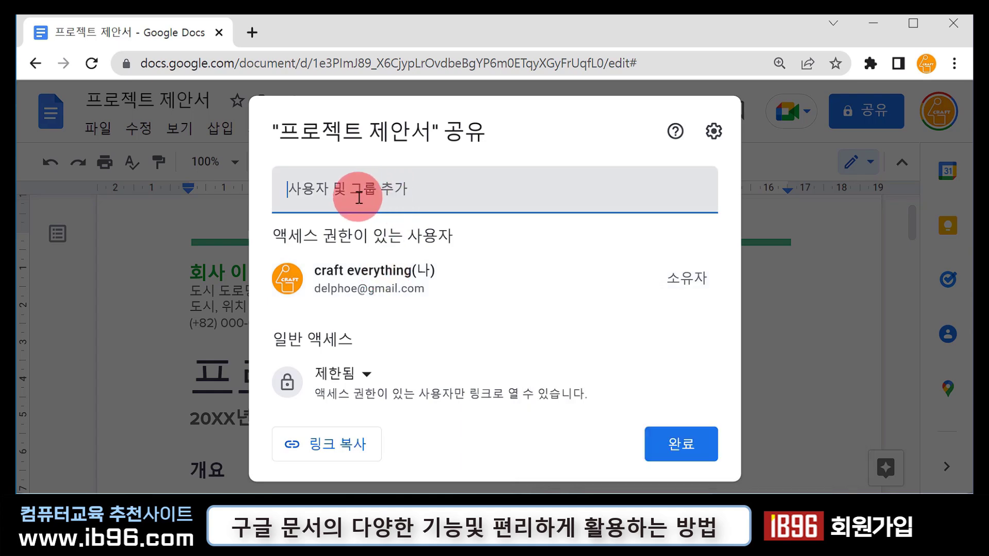
pyautogui.click(405, 195)
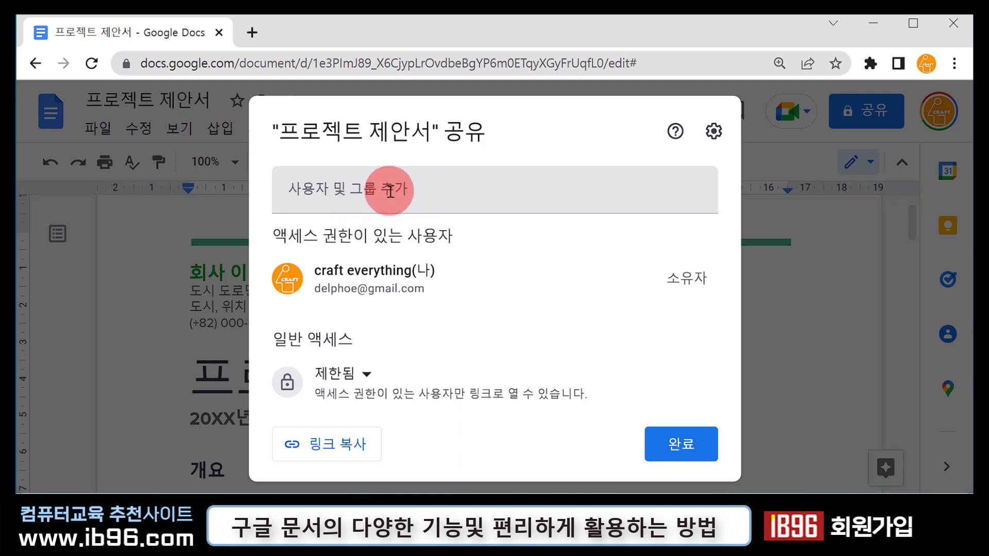
pyautogui.click(388, 191)
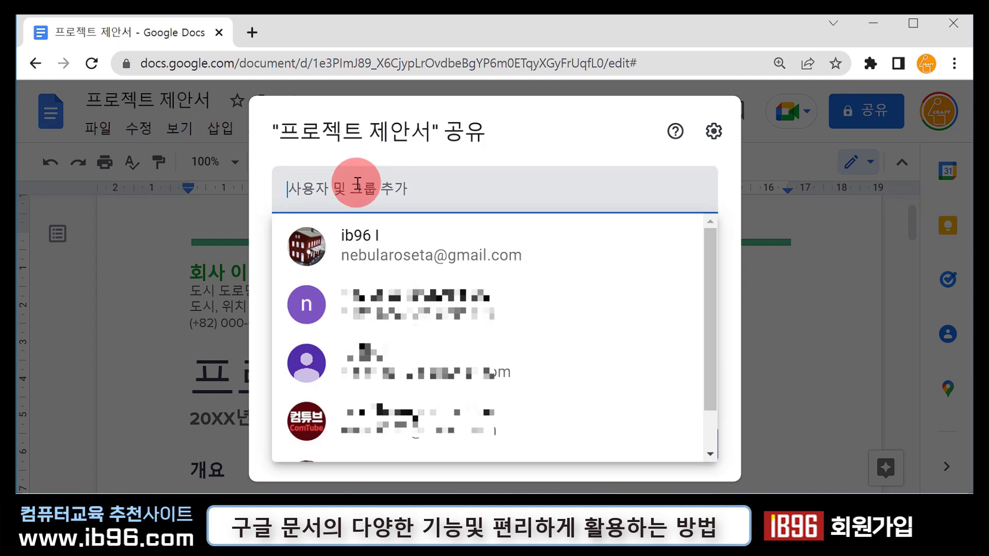
pyautogui.click(153, 455)
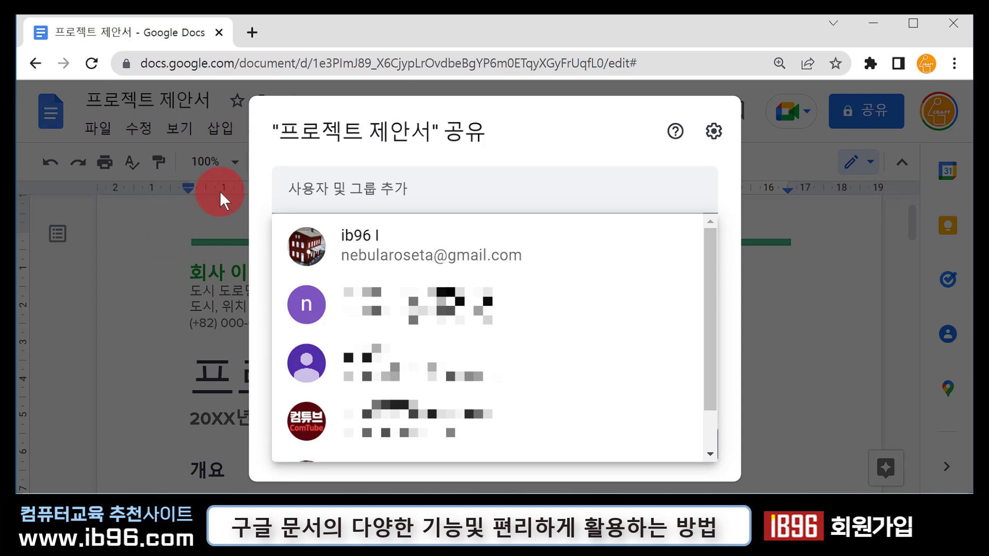
pyautogui.click(285, 187)
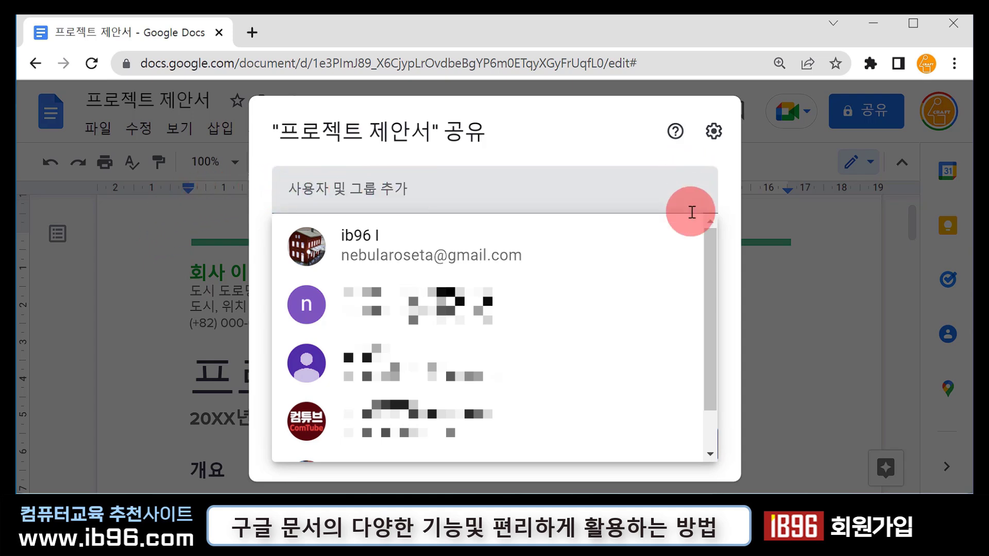
pyautogui.moveTo(691, 241)
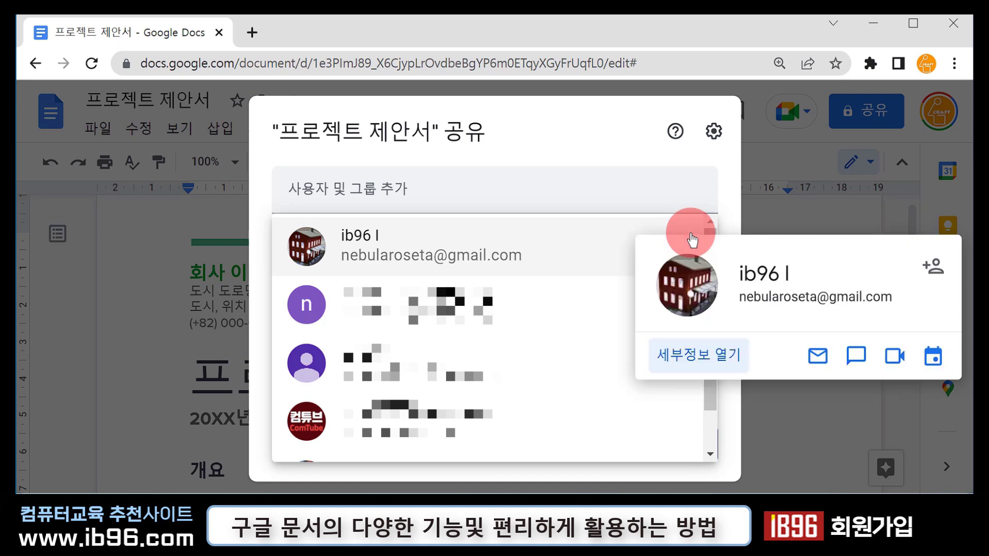
pyautogui.click(690, 228)
pyautogui.moveTo(379, 192)
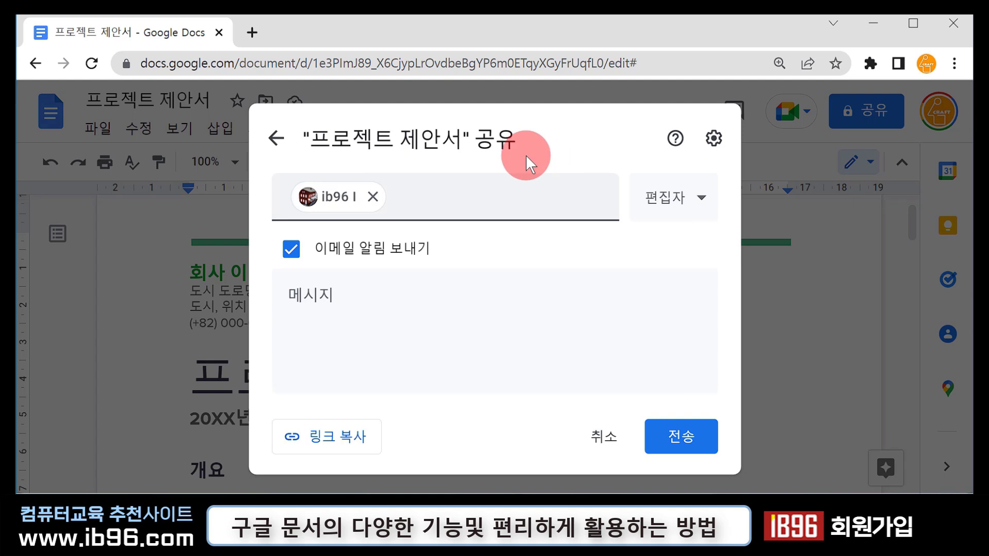
pyautogui.click(467, 195)
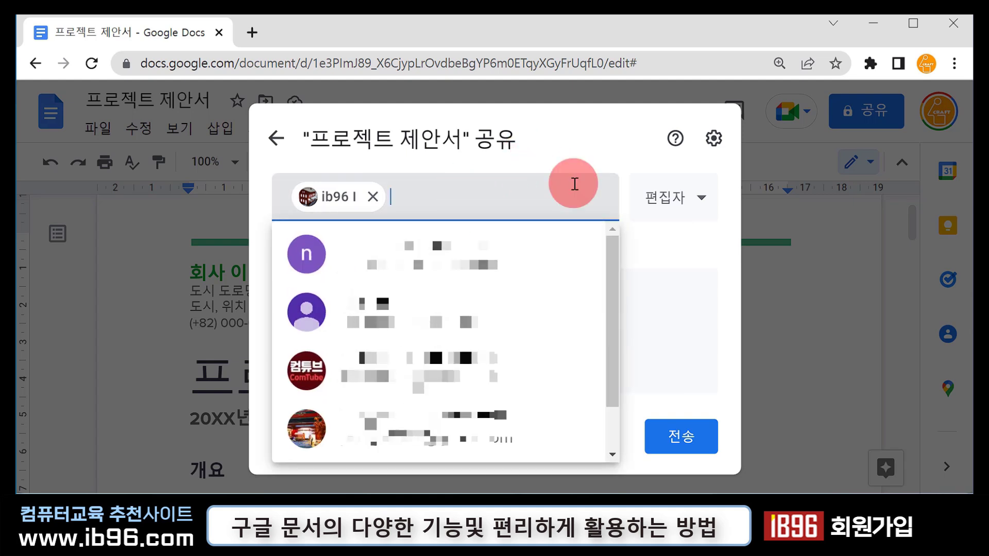
pyautogui.click(585, 141)
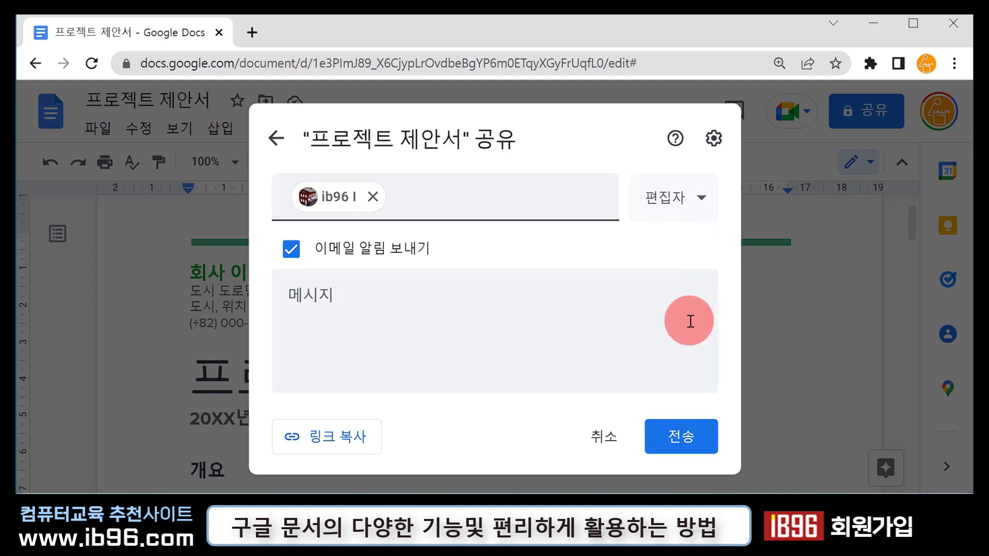
# - Add the message "여행일정 입니다. 검토해 주세요" to the invitation and send it
pyautogui.click(353, 333)
pyautogui.write('여행일정 입니다. 검토해 주세요')
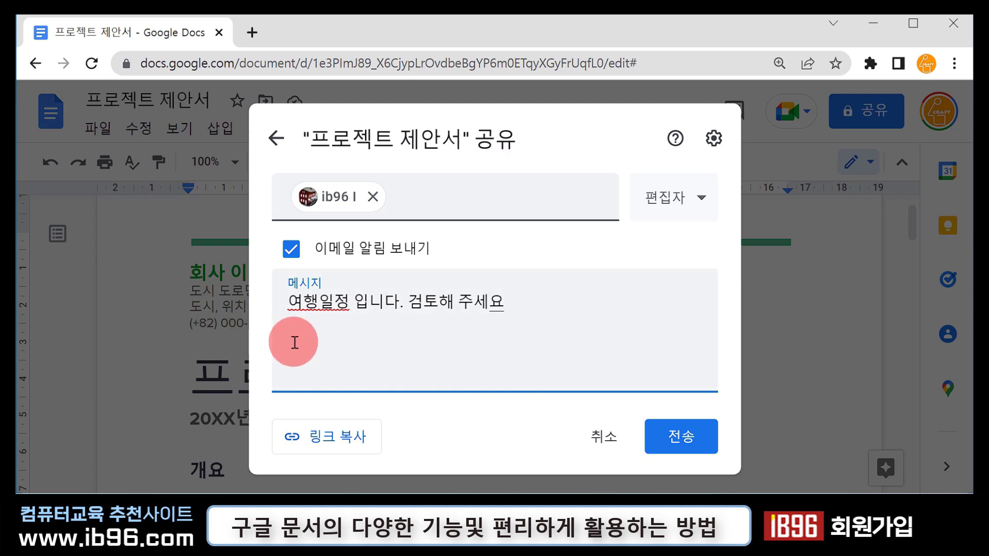
pyautogui.click(681, 436)
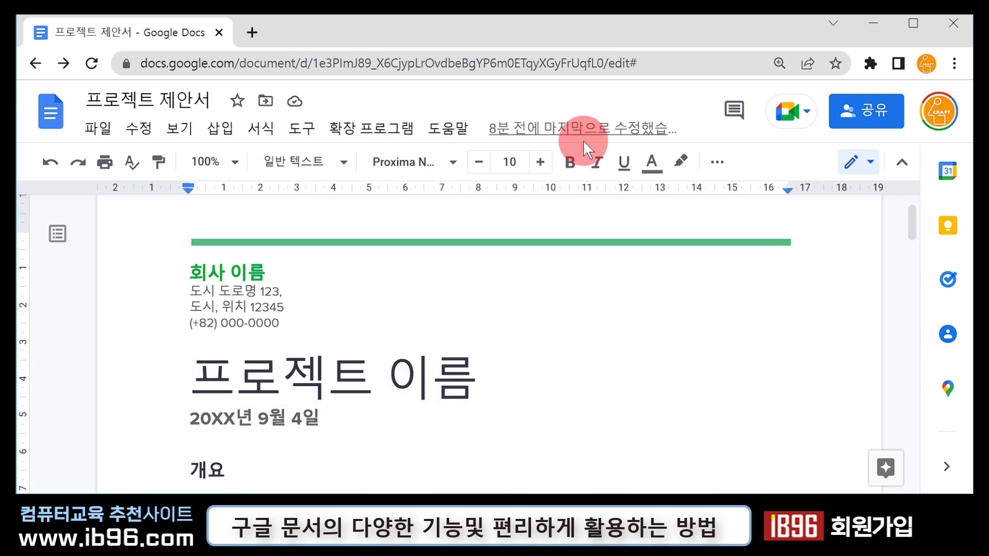
# - Switch to the recipient's Gmail inbox, read the sharing notification for 프로젝트 제안서, and open the shared document from it
pyautogui.hotkey('alt', 'Tab')
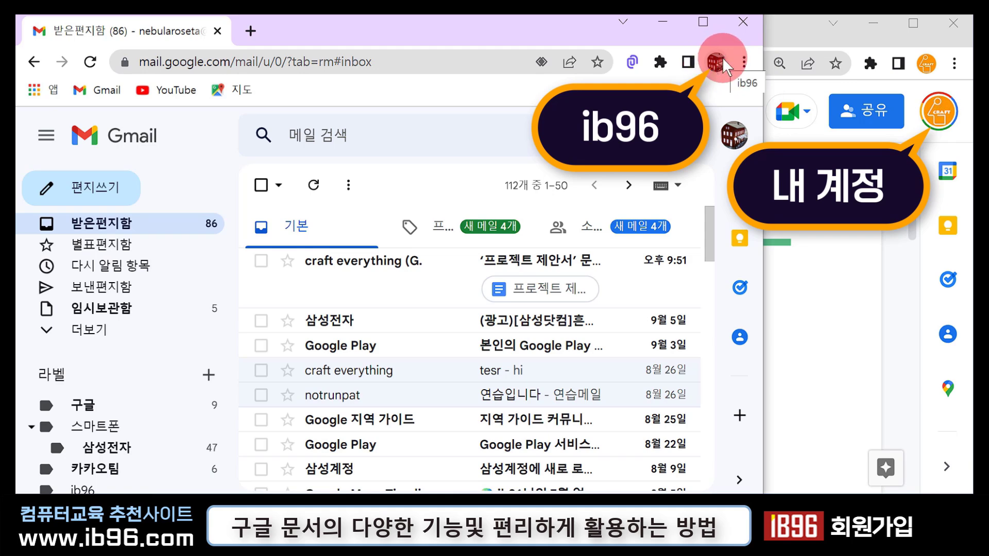
pyautogui.click(509, 270)
pyautogui.scroll(-3, 464, 402)
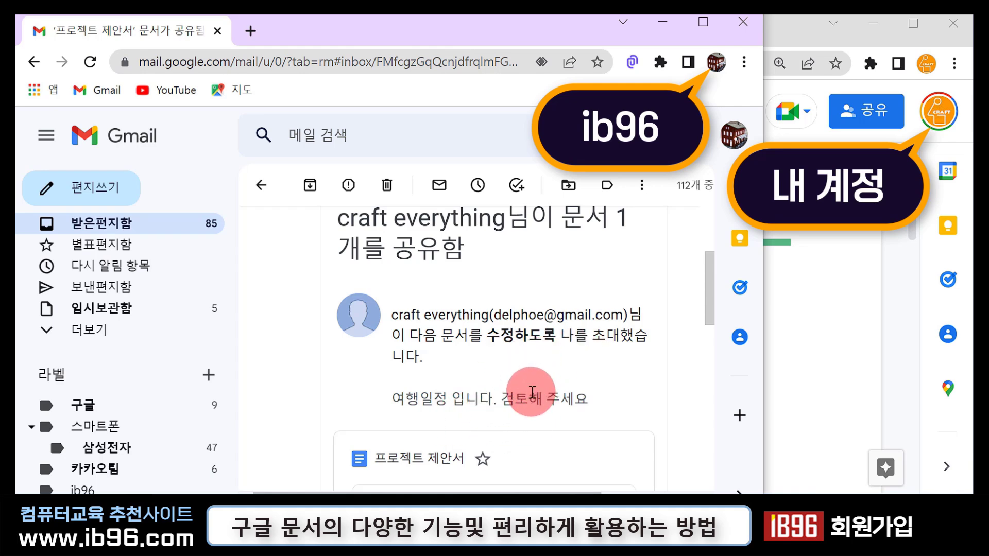
pyautogui.scroll(-5, 515, 377)
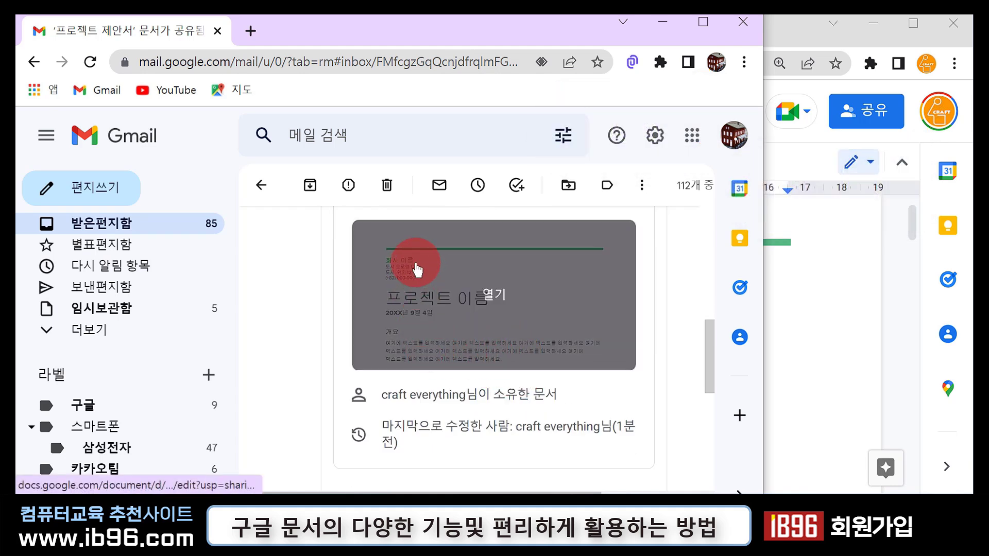
pyautogui.click(516, 304)
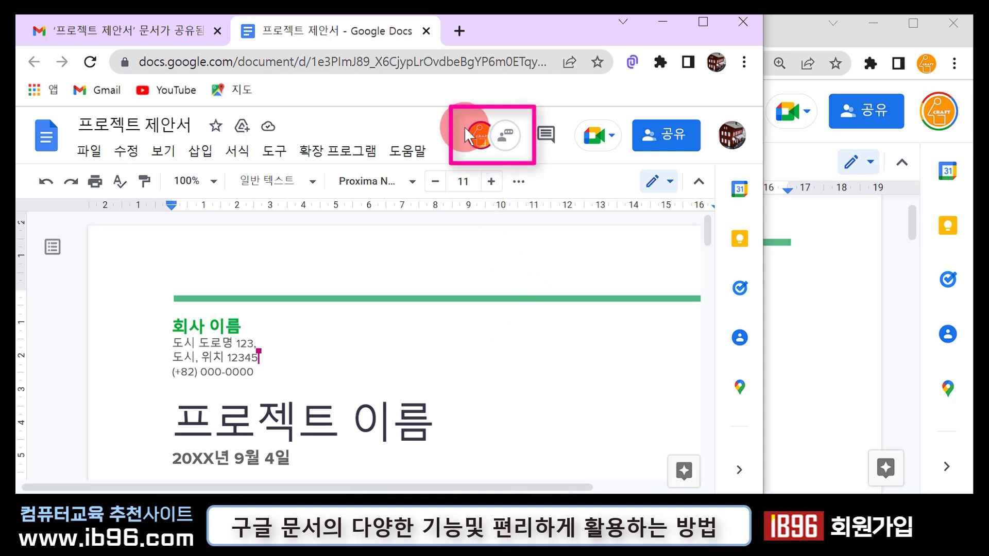
pyautogui.moveTo(480, 131)
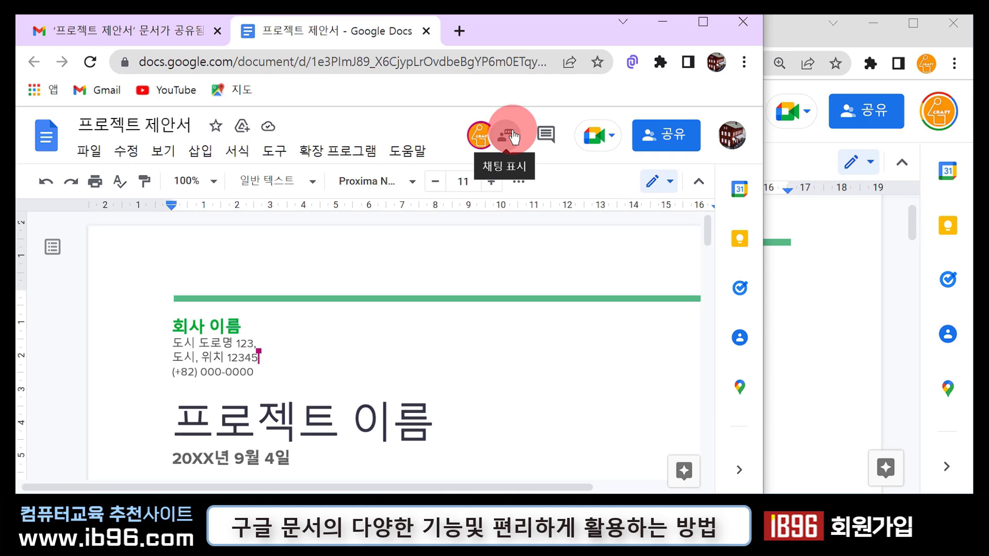
# - Try deleting the first "입력하세요" of the 개요 paragraph as a selected word in the recipient's copy of the view
pyautogui.scroll(-3, 426, 282)
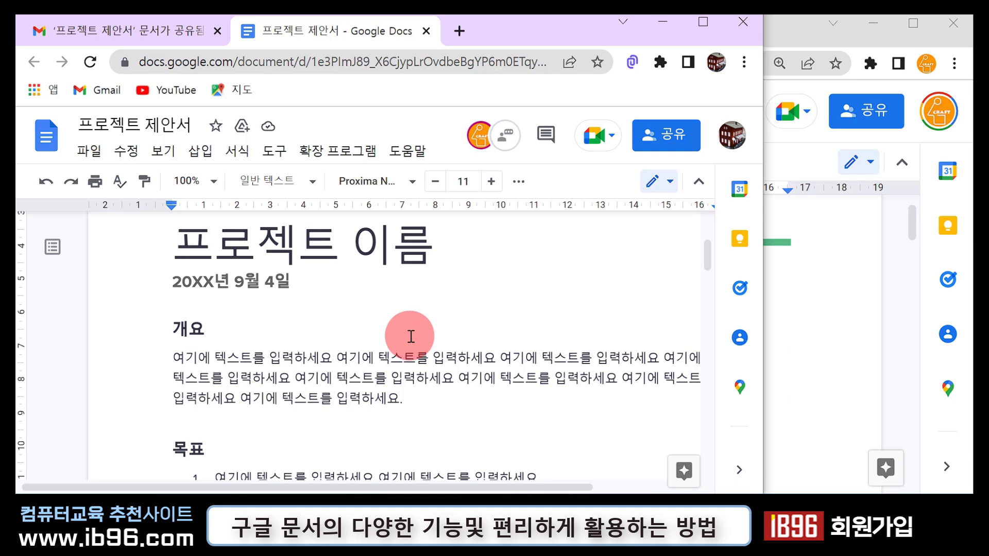
pyautogui.hscroll(1, 361, 345)
pyautogui.moveTo(300, 356); pyautogui.dragTo(240, 360)
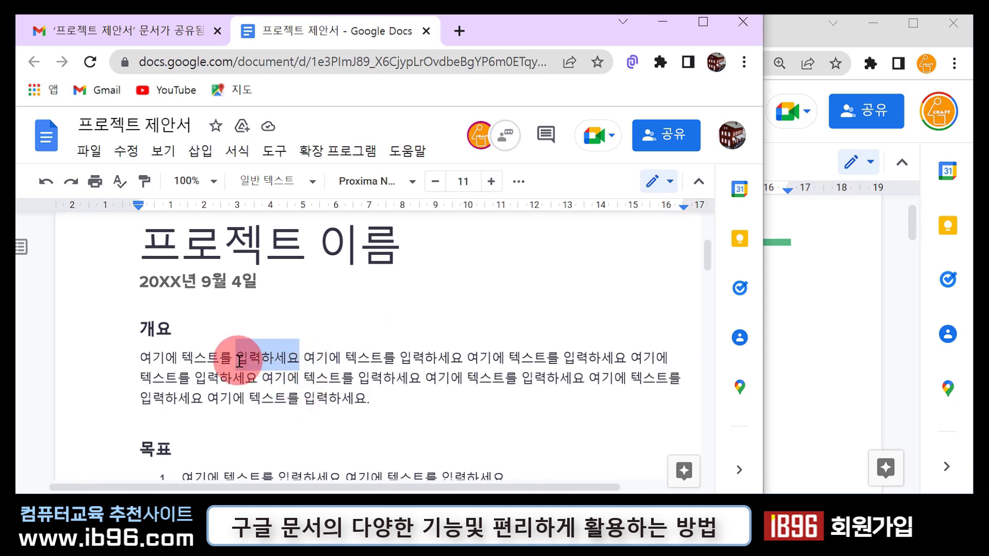
pyautogui.rightClick(275, 355)
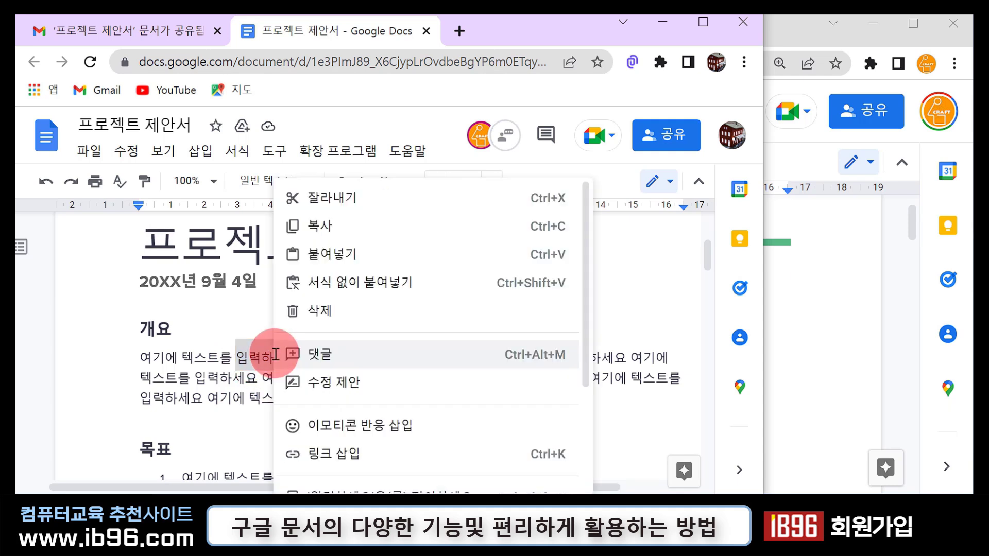
pyautogui.click(360, 310)
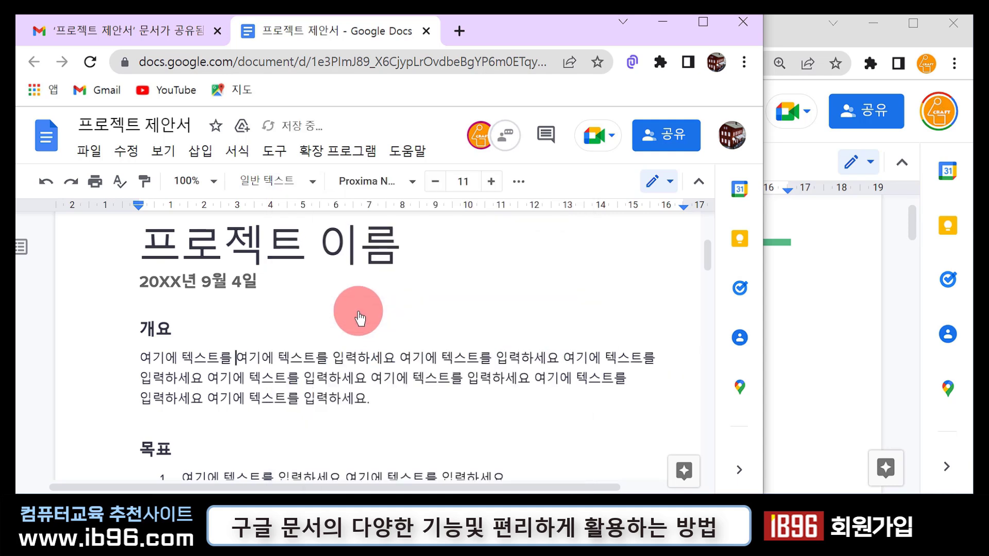
# - Erase the first "입력하세요" in the 개요 paragraph of the shared document, character by character
pyautogui.click(298, 355)
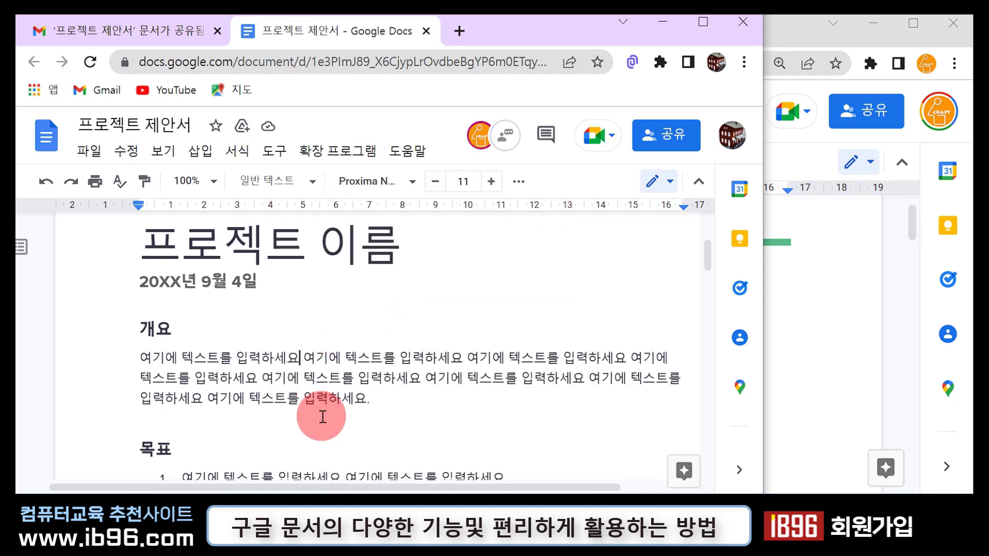
pyautogui.press('BackSpace')
pyautogui.press('BackSpace')
pyautogui.press('BackSpace')
pyautogui.press('BackSpace')
pyautogui.press('BackSpace')
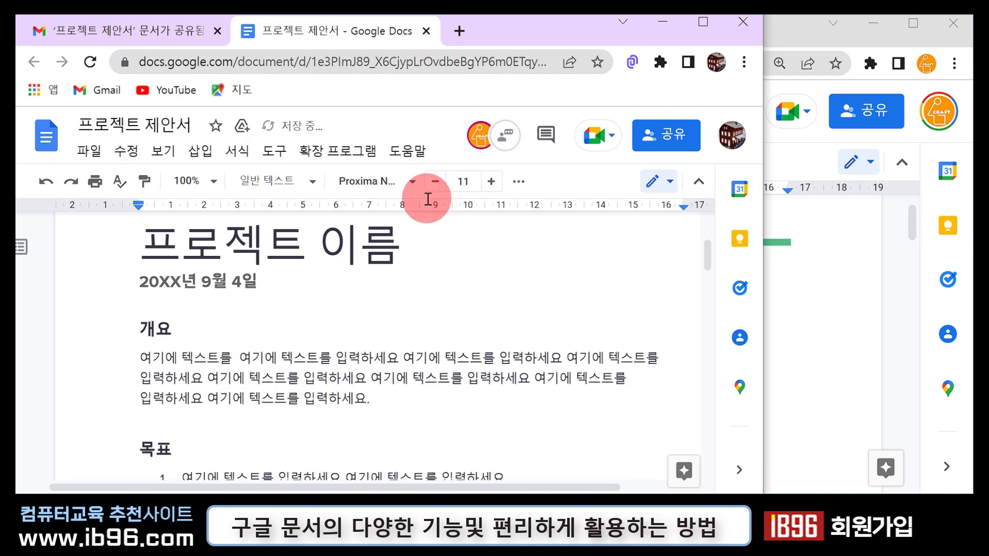
# - Switch to the document owner's window and check the recipient's edit in the 개요 paragraph
pyautogui.doubleClick(803, 34)
pyautogui.scroll(-6, 502, 322)
pyautogui.scroll(4, 500, 325)
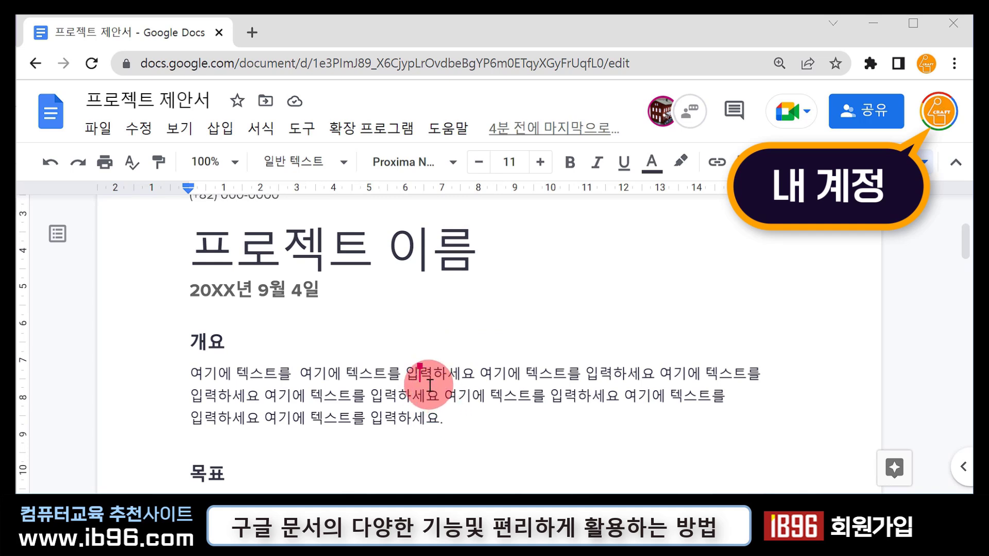
pyautogui.moveTo(421, 362)
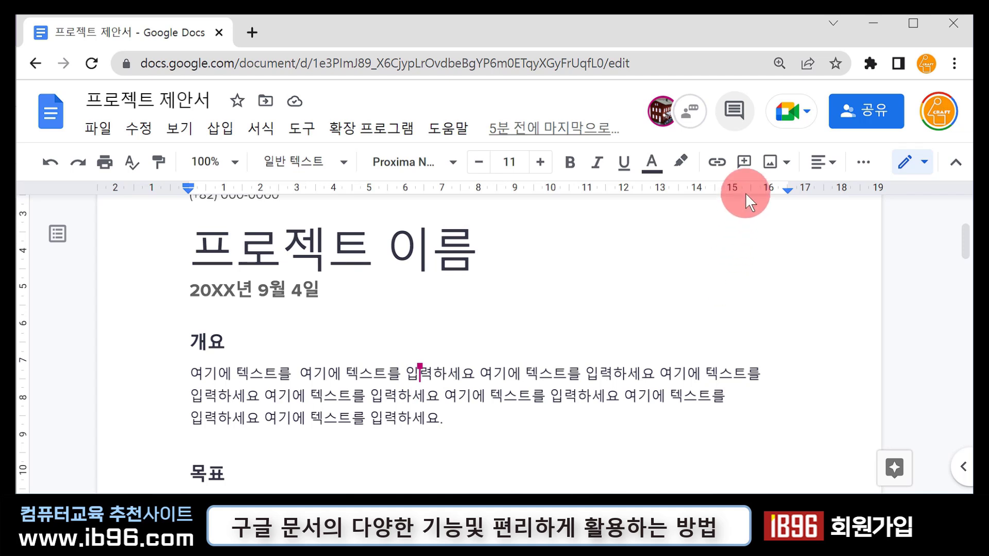
pyautogui.click(745, 165)
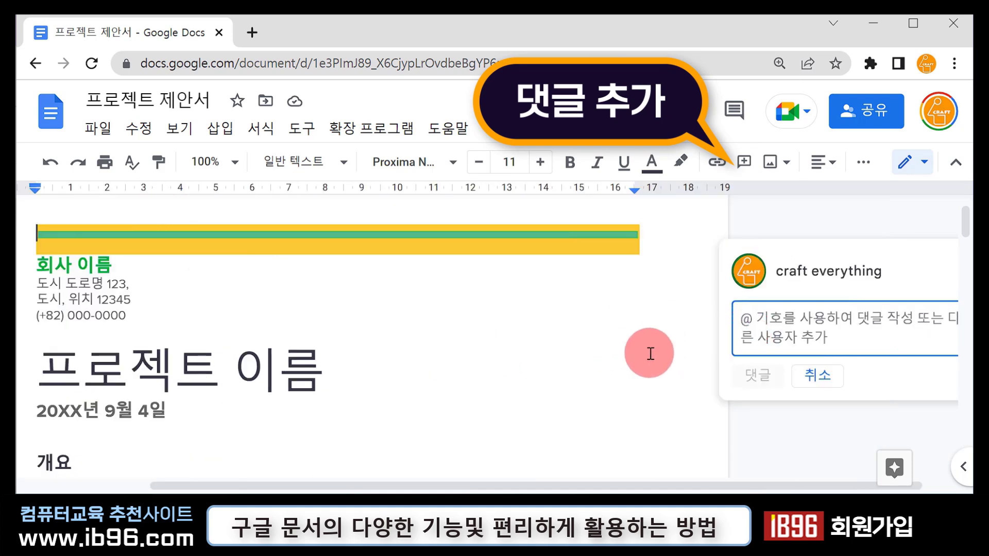
pyautogui.scroll(-2, 310, 294)
pyautogui.click(322, 284)
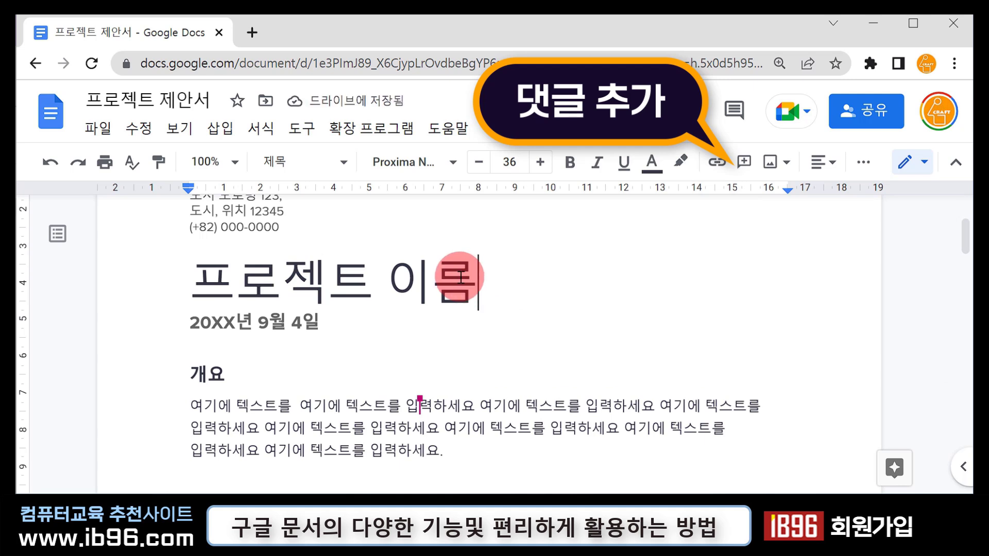
# - Add the comment "일정을 너무 빠듯하게 하지 않았으면 합니다." to the title 프로젝트 이름 and check its highlight
pyautogui.moveTo(503, 284); pyautogui.dragTo(210, 283)
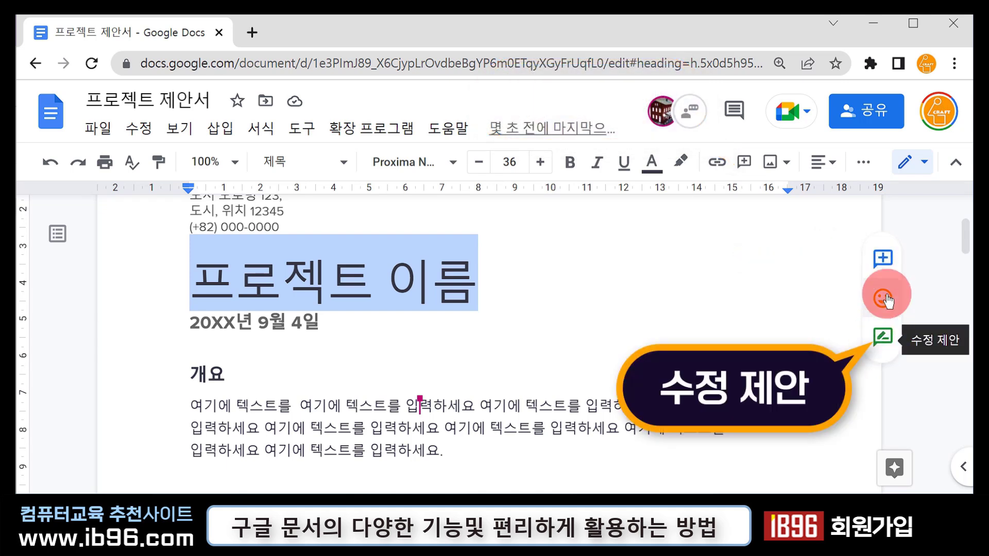
pyautogui.click(884, 260)
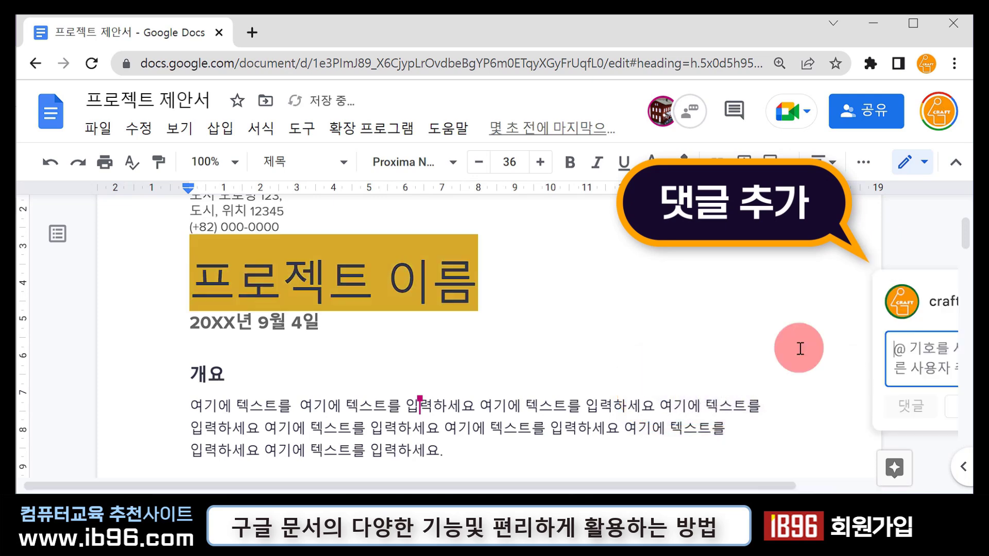
pyautogui.moveTo(783, 487); pyautogui.dragTo(927, 485)
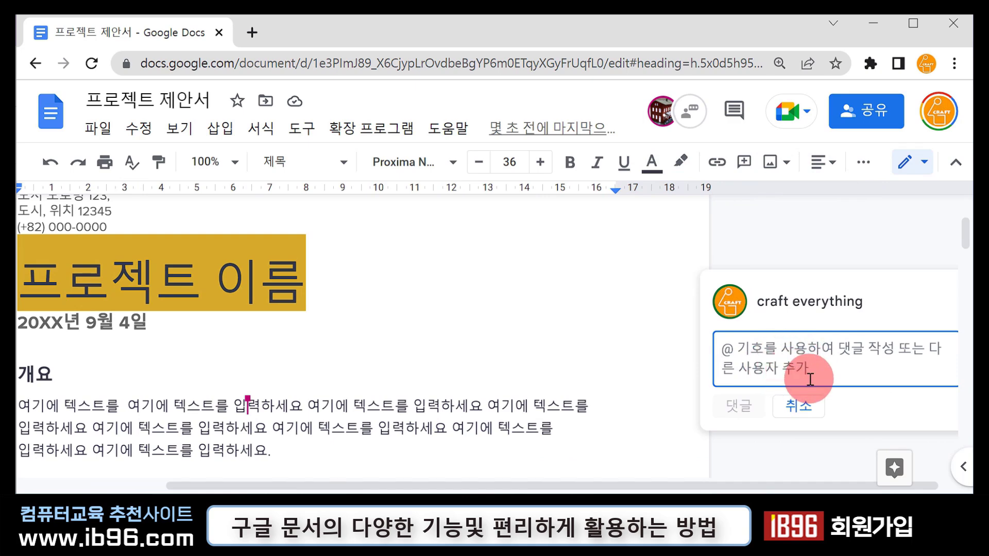
pyautogui.write('일정을 너무 빠듯하게 하지 않았으면 합니다.')
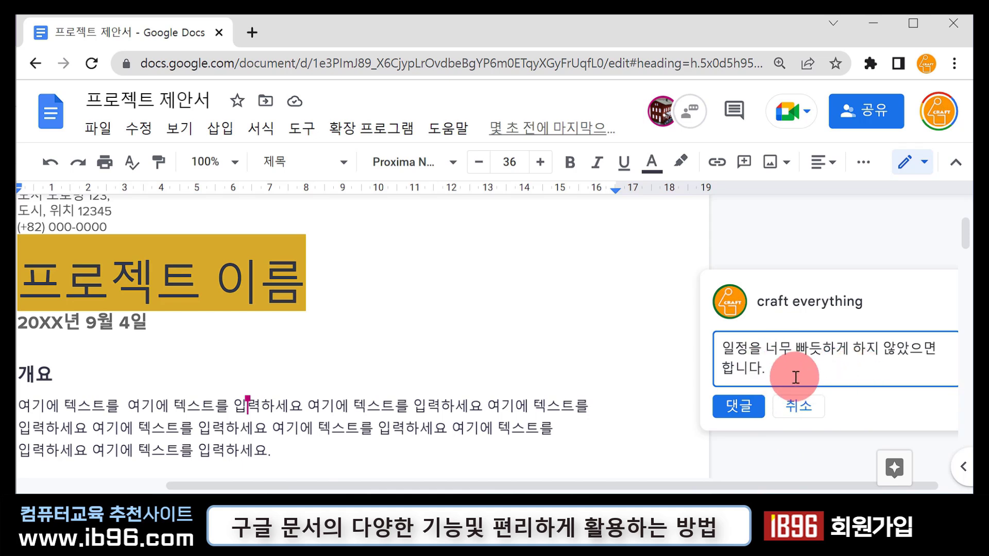
pyautogui.click(747, 410)
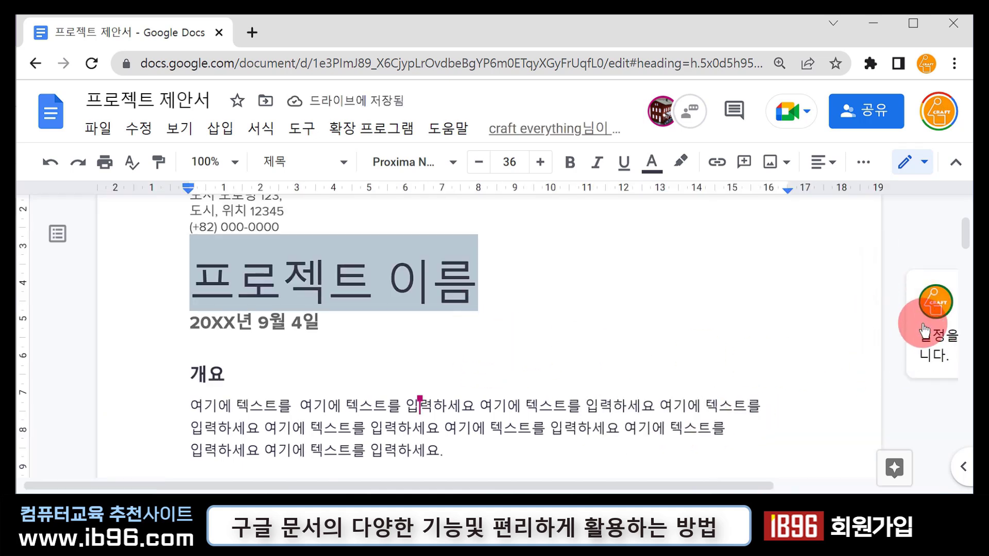
pyautogui.click(422, 296)
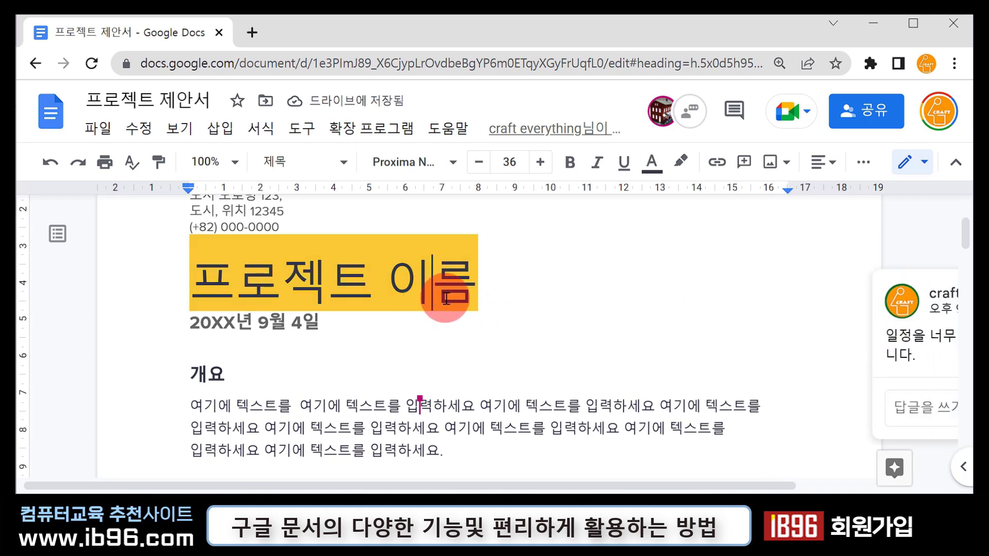
pyautogui.click(610, 326)
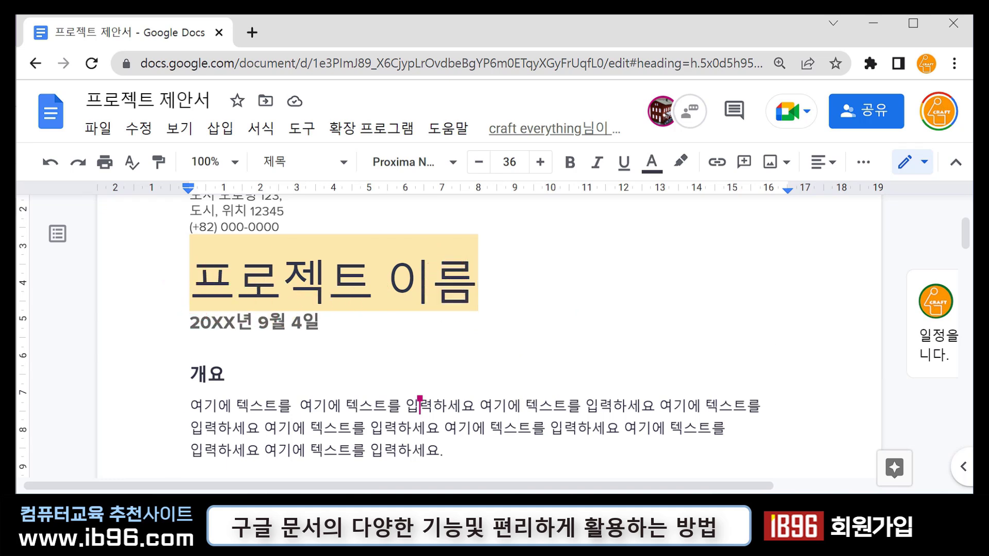
# - Switch to the recipient's window and read the comment attached to the title 프로젝트 이름
pyautogui.hotkey('alt', 'Tab')
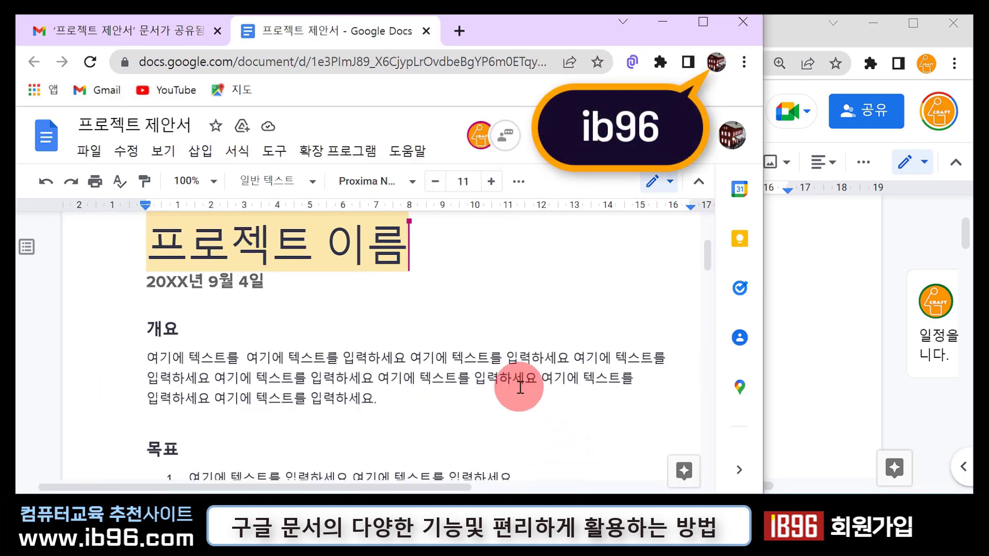
pyautogui.scroll(3, 436, 390)
pyautogui.scroll(-2, 405, 413)
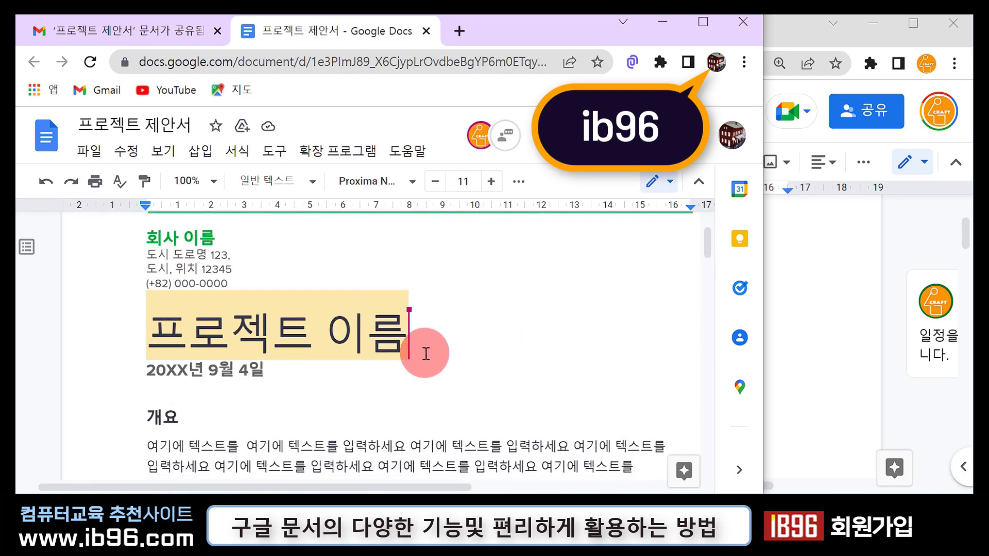
pyautogui.moveTo(412, 333)
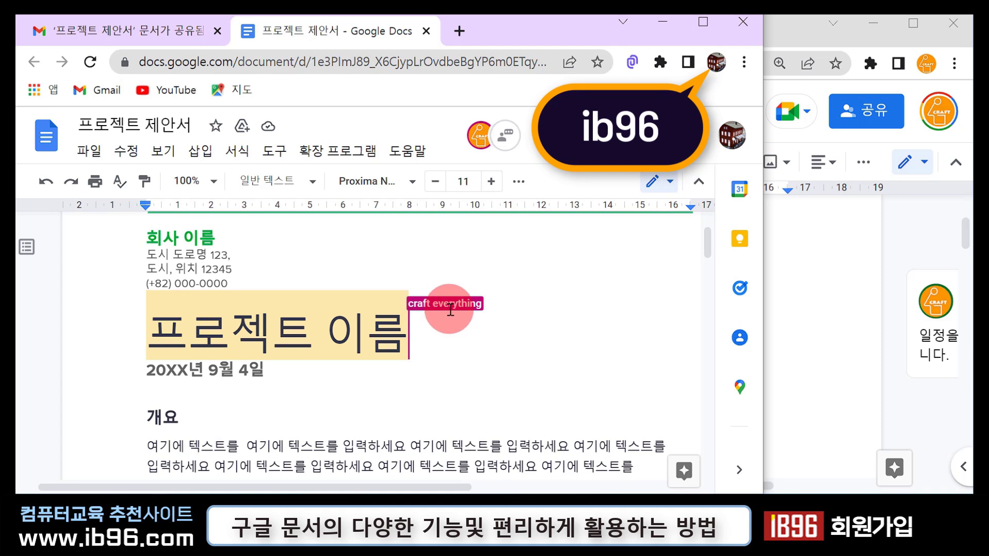
pyautogui.moveTo(465, 487); pyautogui.dragTo(697, 488)
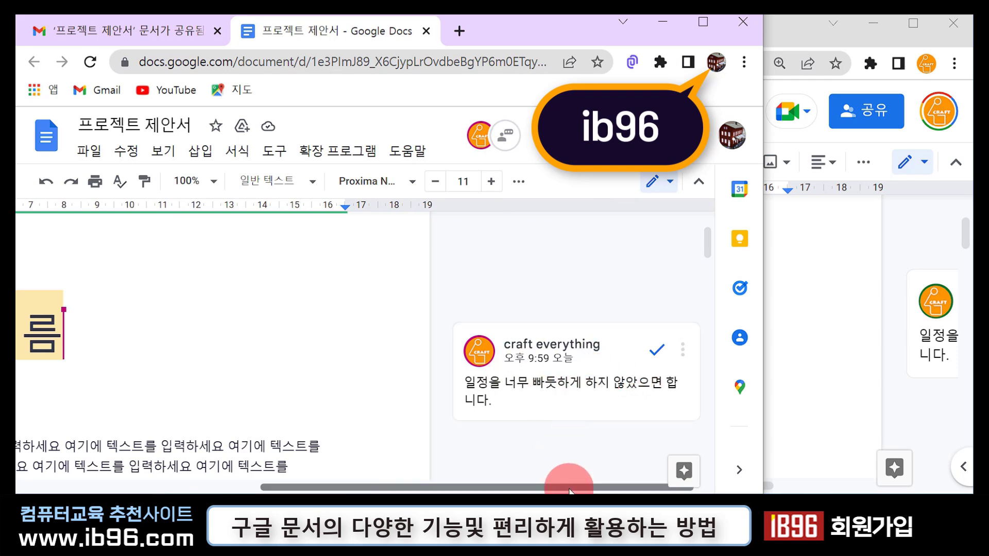
pyautogui.moveTo(570, 486); pyautogui.dragTo(360, 403)
pyautogui.moveTo(436, 330)
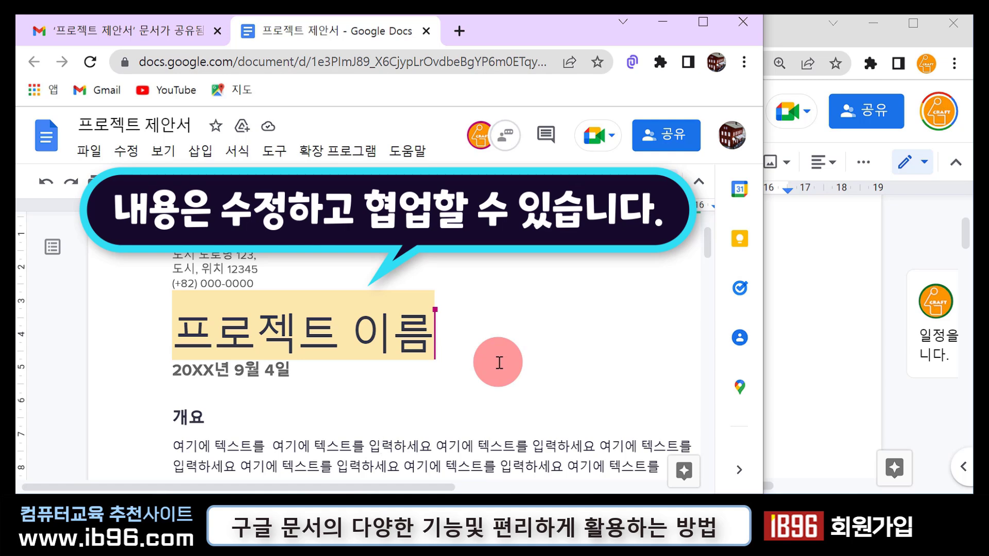
# - Suggest replacing the first 목표 list item with "비행기 시간을 새벽으로 해 주세요" and review the suggestion card
pyautogui.scroll(-4, 503, 360)
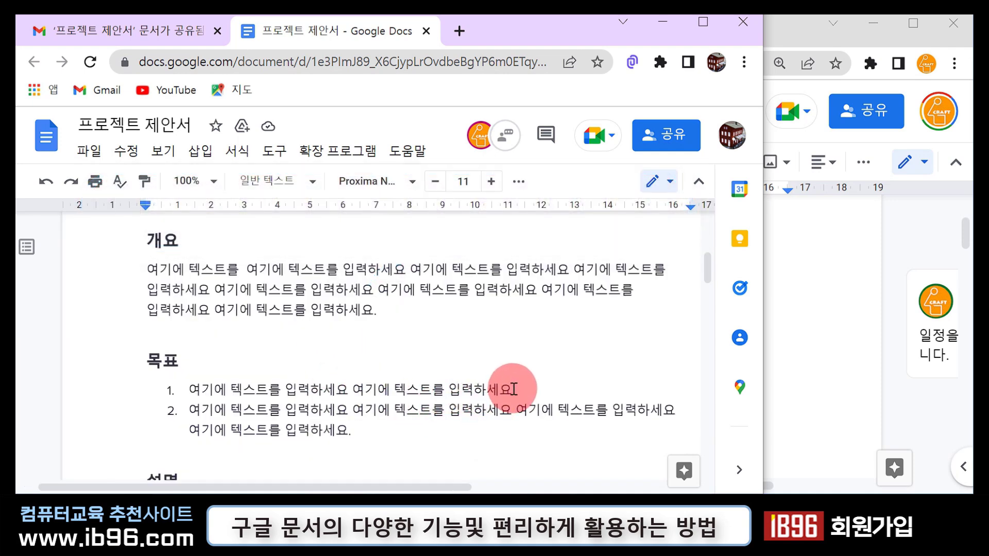
pyautogui.moveTo(514, 390); pyautogui.dragTo(159, 400)
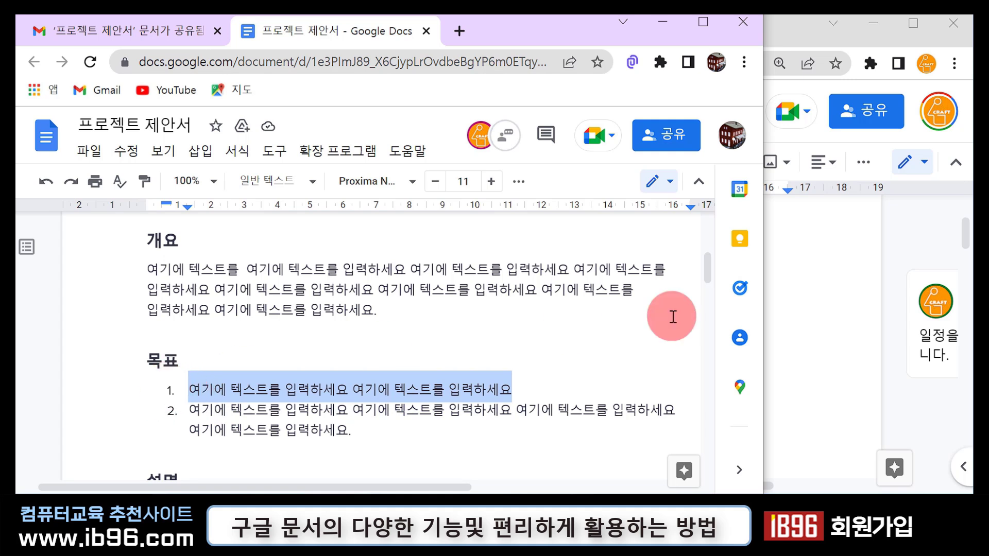
pyautogui.hscroll(2, 669, 343)
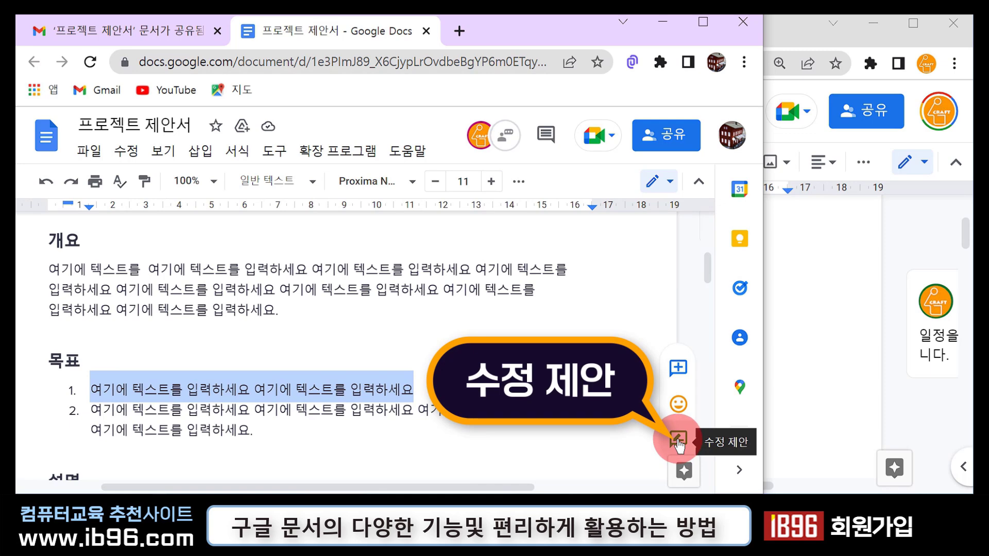
pyautogui.click(678, 441)
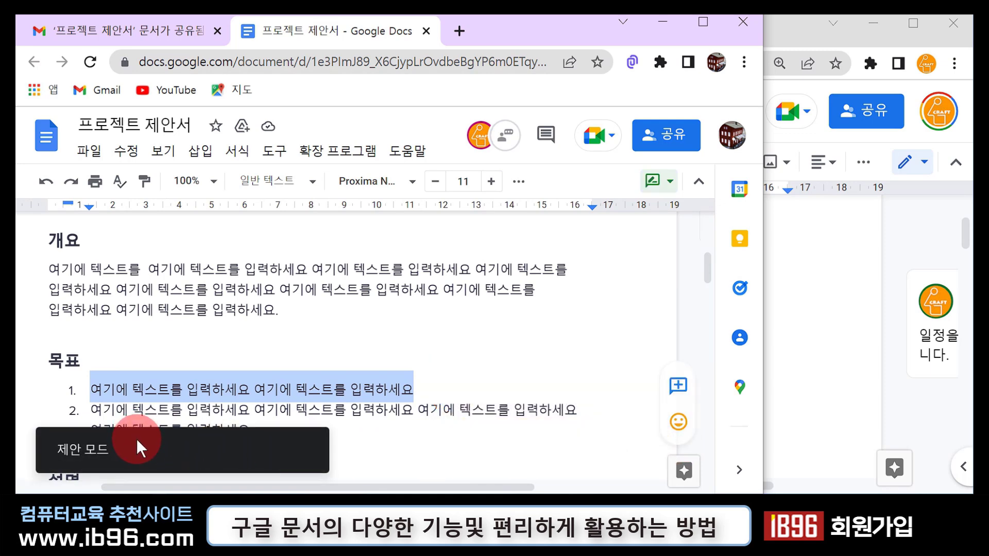
pyautogui.scroll(-2, 138, 441)
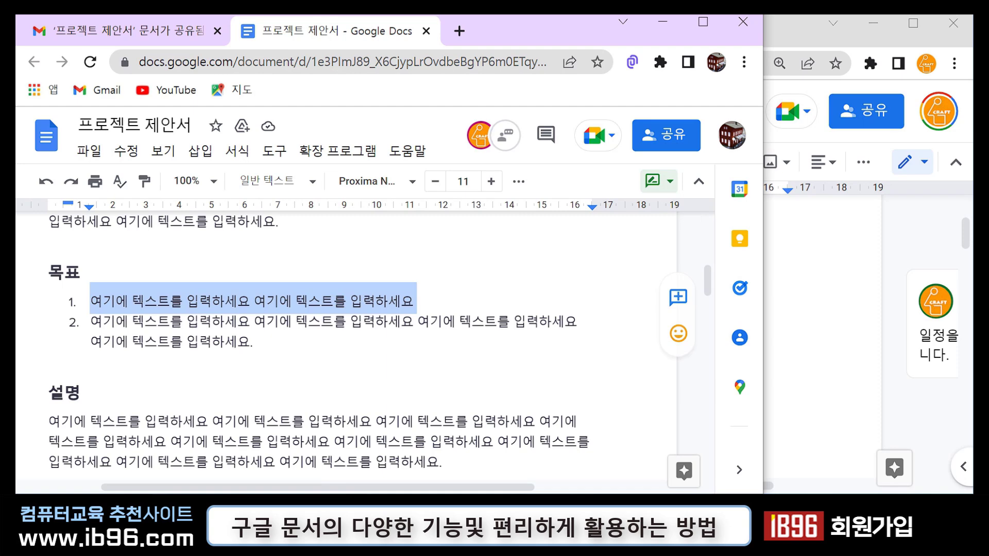
pyautogui.press('Delete')
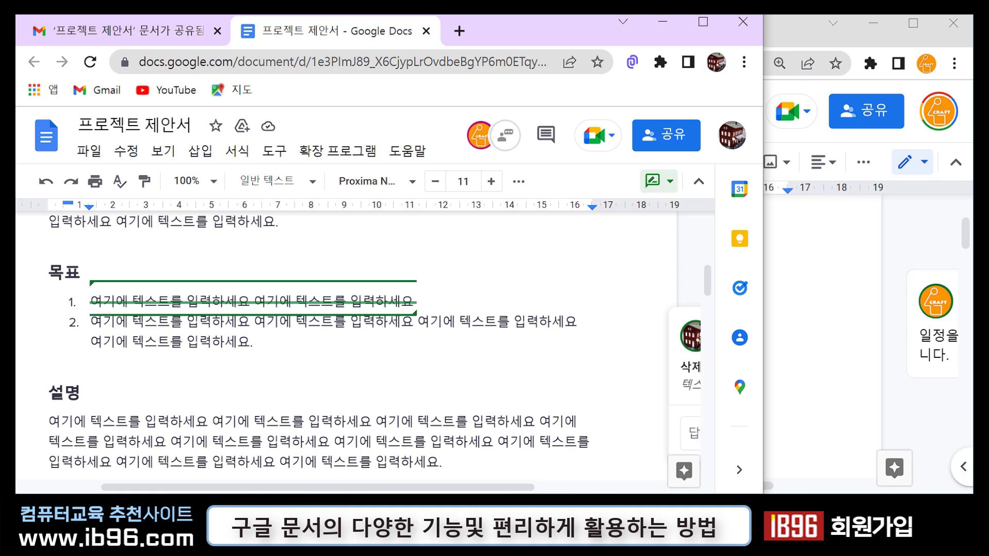
pyautogui.write('비행기 시간을 새벽으로 해 주세요')
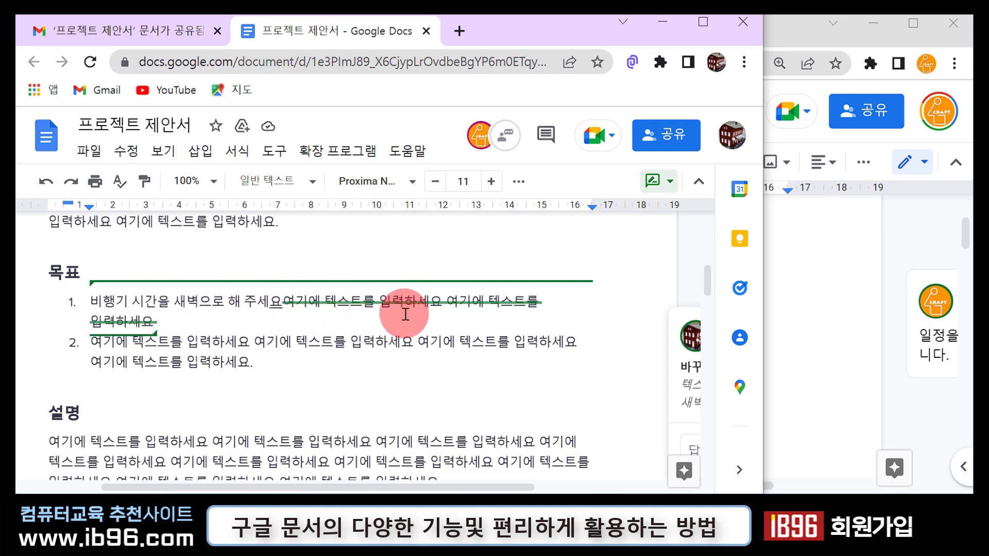
pyautogui.moveTo(525, 484); pyautogui.dragTo(684, 471)
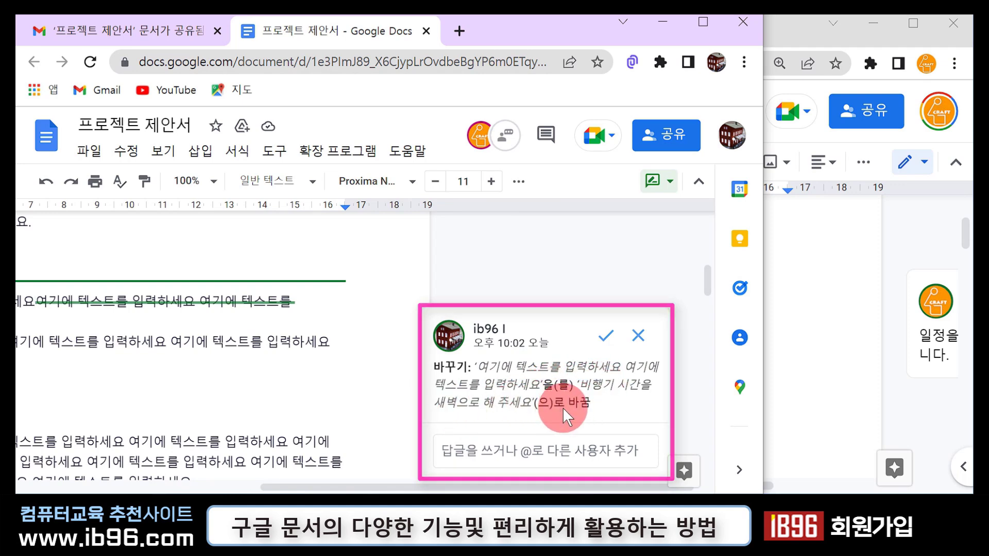
# - Switch to the owner's window and accept the suggested replacement for the first 목표 list item
pyautogui.click(800, 24)
pyautogui.scroll(-5, 607, 312)
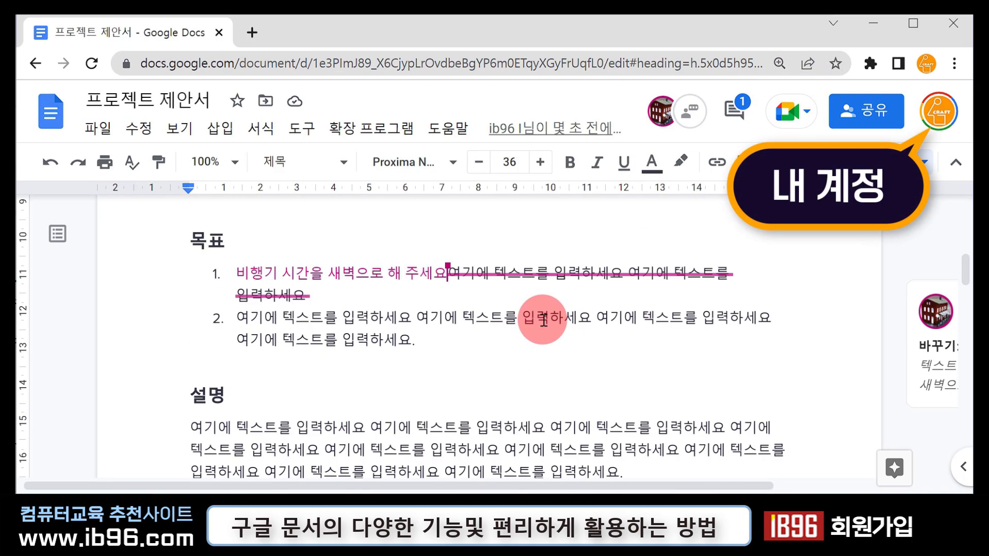
pyautogui.click(355, 283)
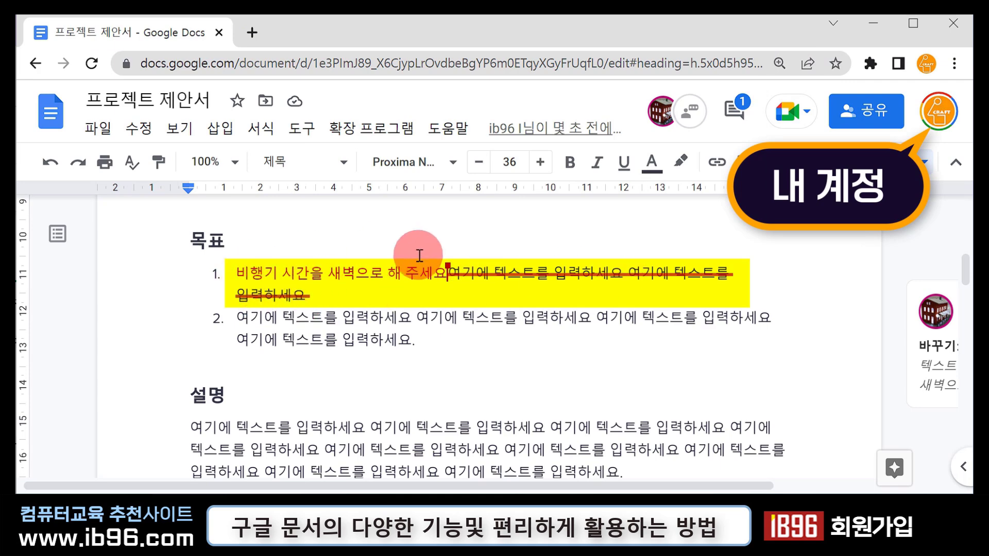
pyautogui.click(760, 486)
pyautogui.moveTo(760, 486); pyautogui.dragTo(930, 486)
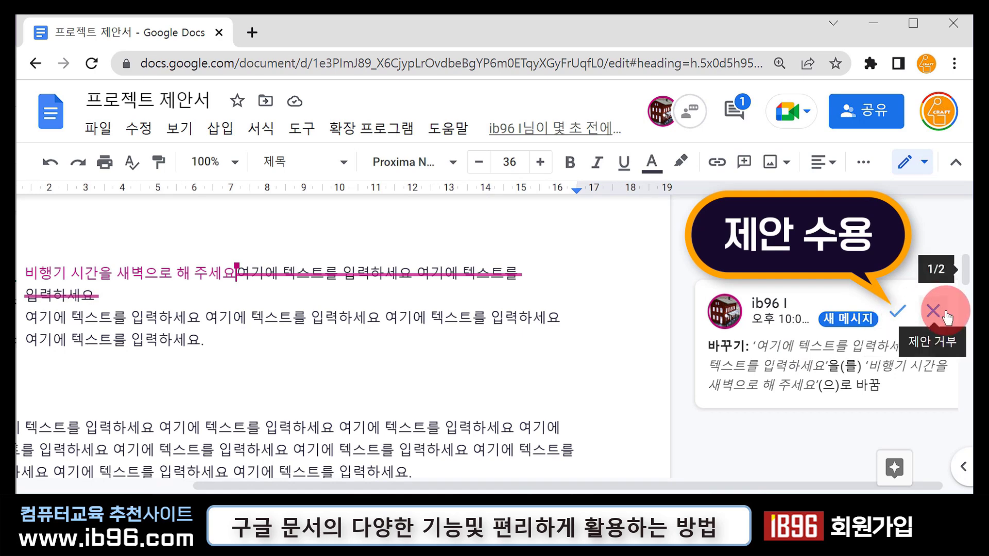
pyautogui.click(898, 317)
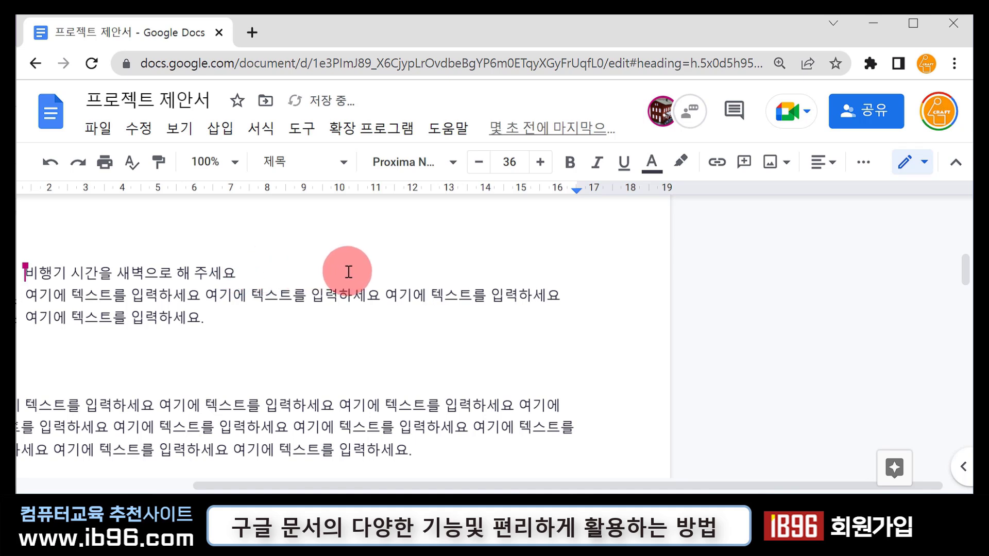
pyautogui.click(235, 276)
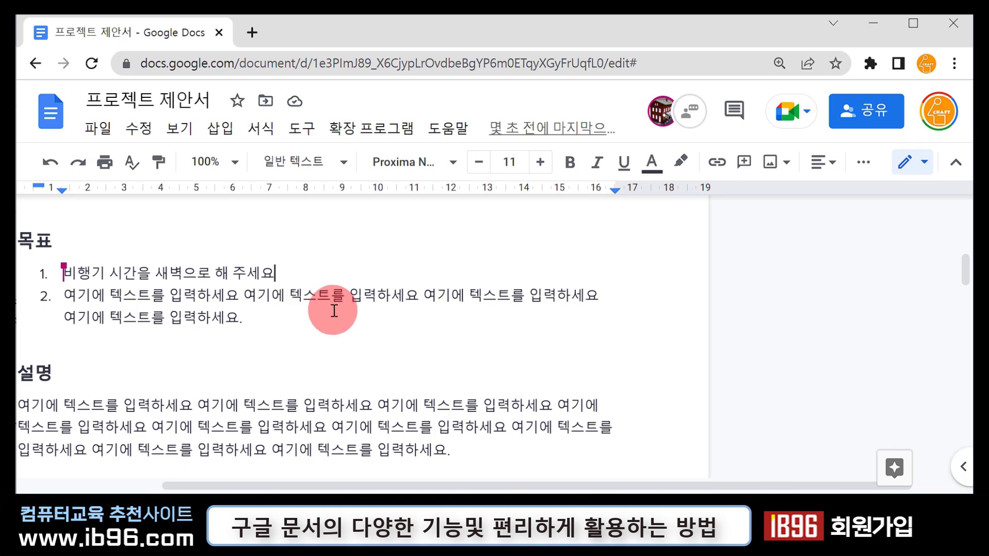
# - Start a new Google Meet meeting from the document and close the meeting to return to the text
pyautogui.scroll(7, 271, 308)
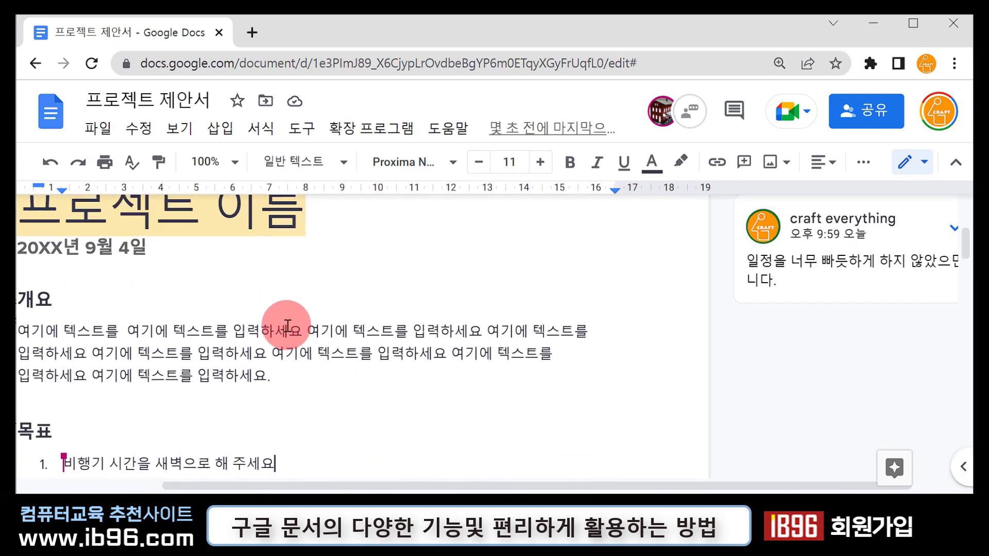
pyautogui.moveTo(332, 486); pyautogui.dragTo(221, 470)
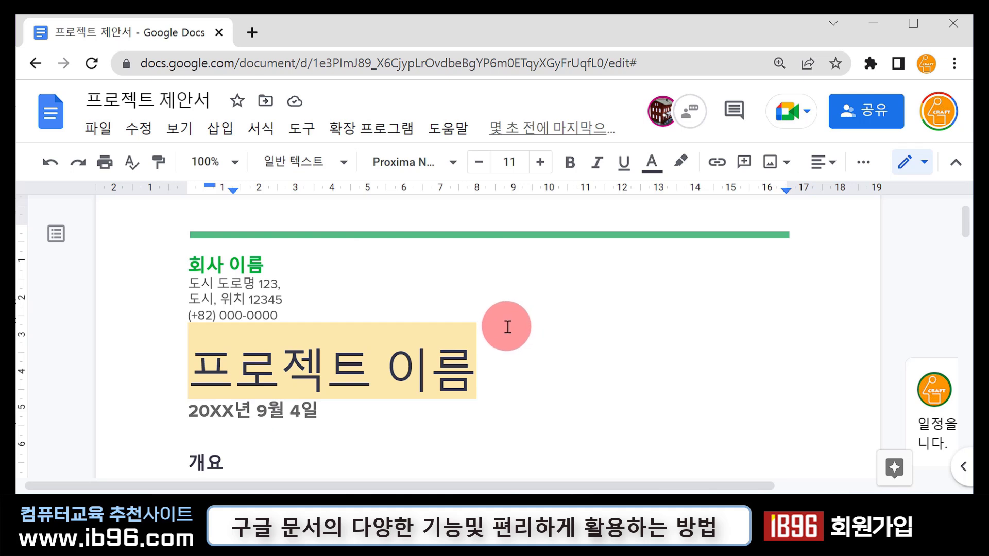
pyautogui.click(807, 112)
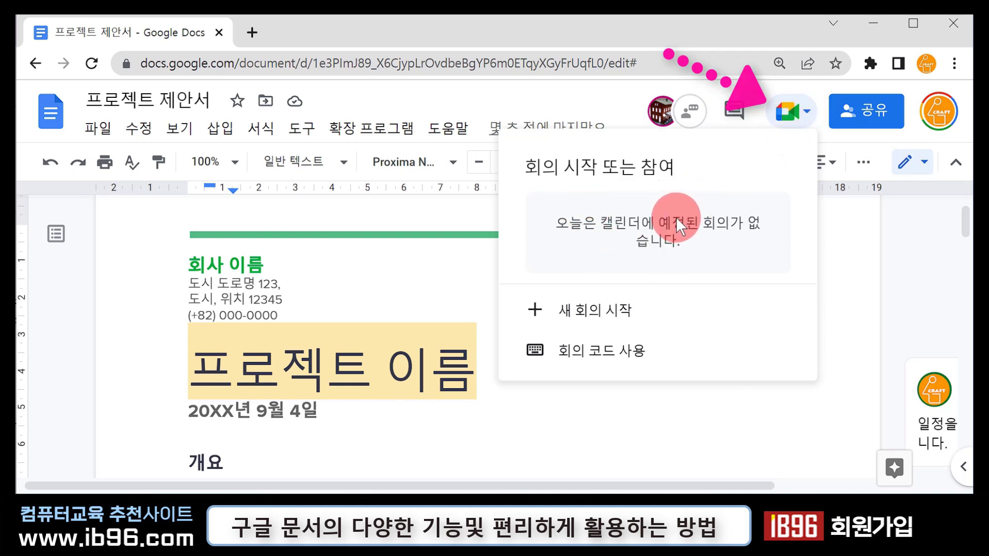
pyautogui.click(632, 328)
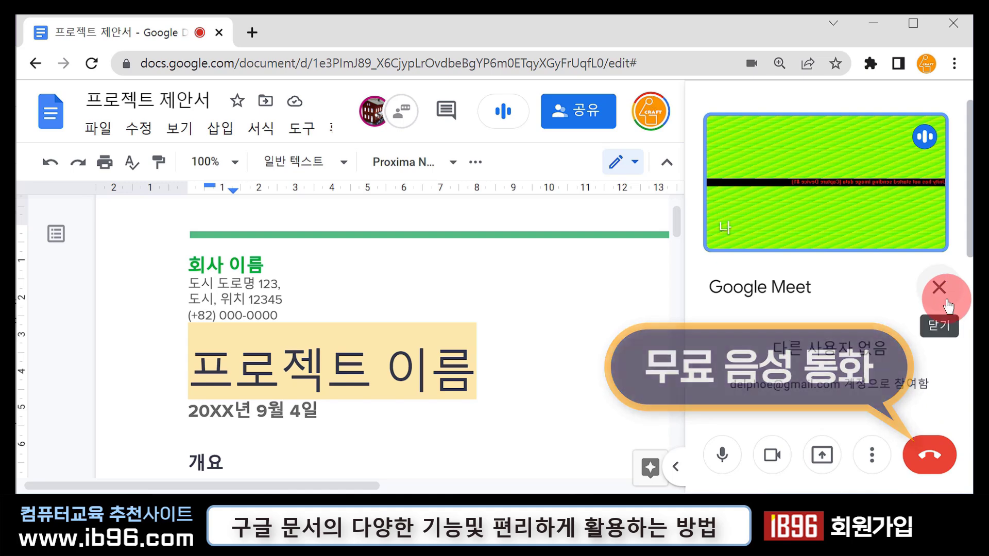
pyautogui.click(939, 287)
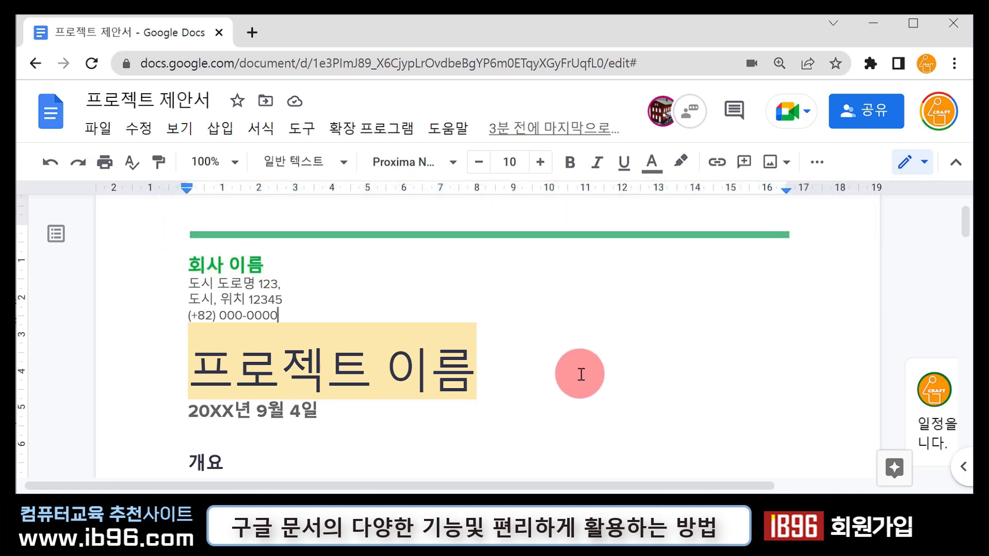
pyautogui.click(487, 313)
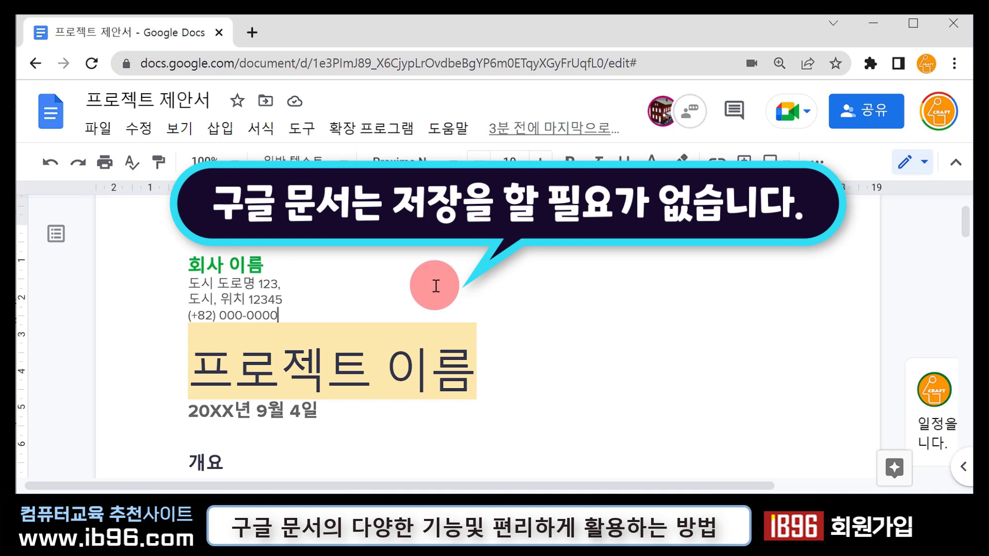
# - Open the download formats for the 프로젝트 제안서 document and choose OpenDocument 형식(.odt)
pyautogui.click(99, 129)
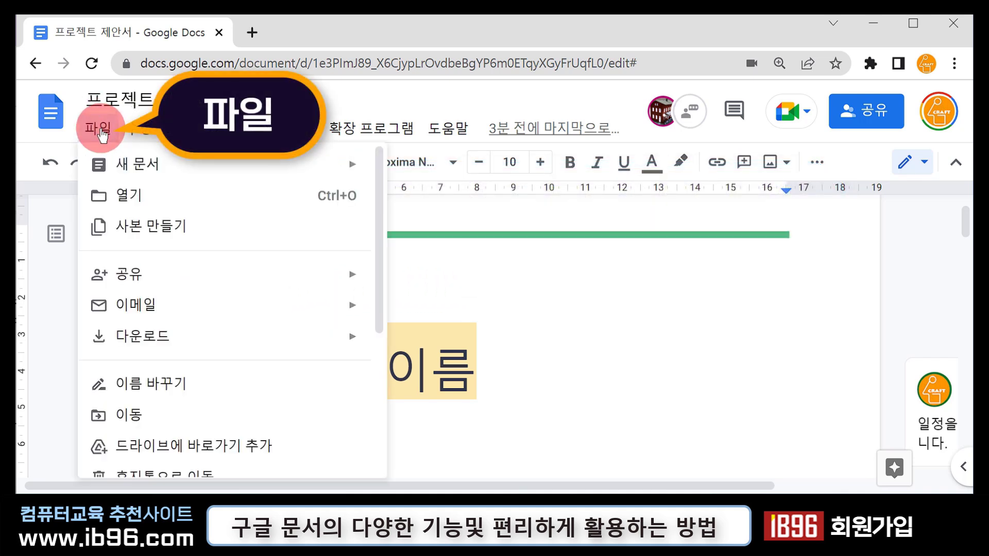
pyautogui.click(158, 338)
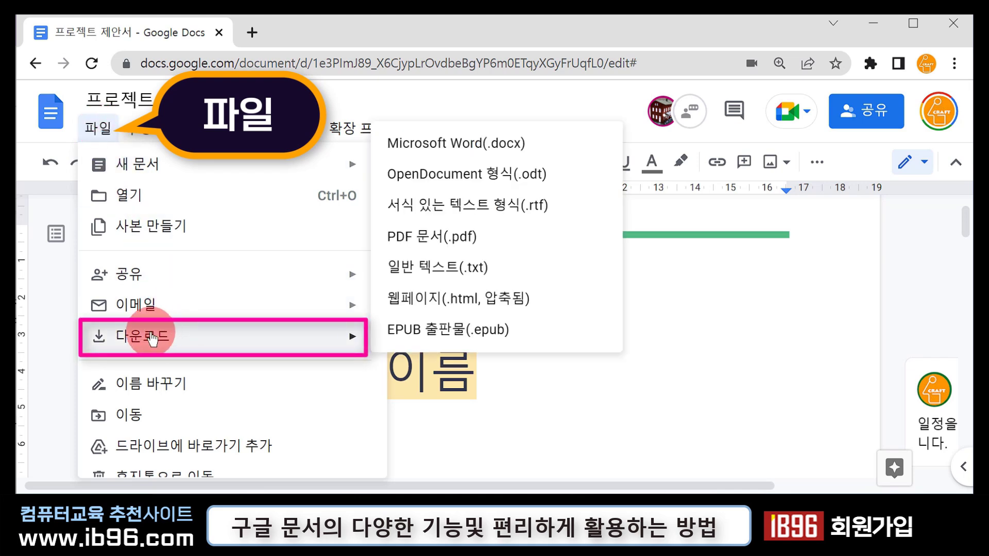
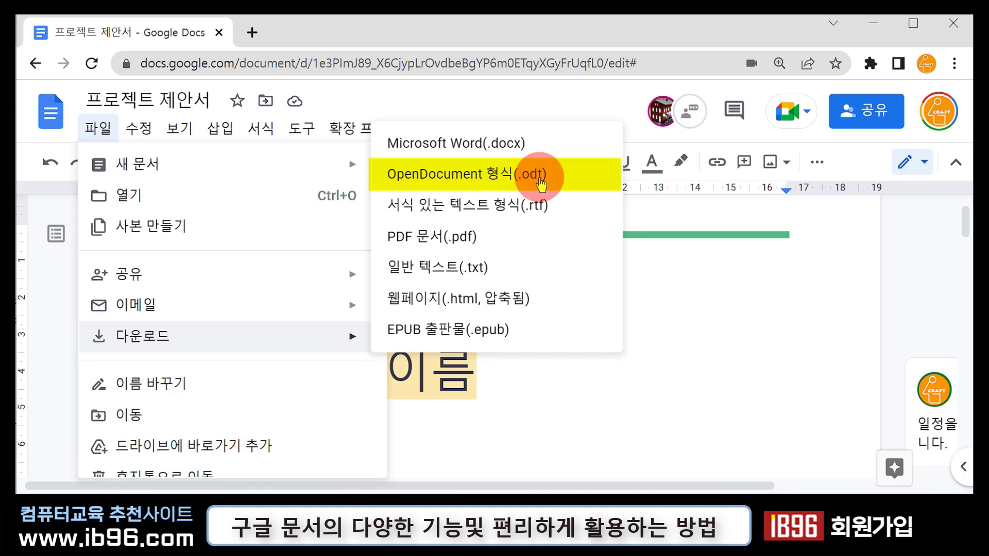
pyautogui.click(541, 178)
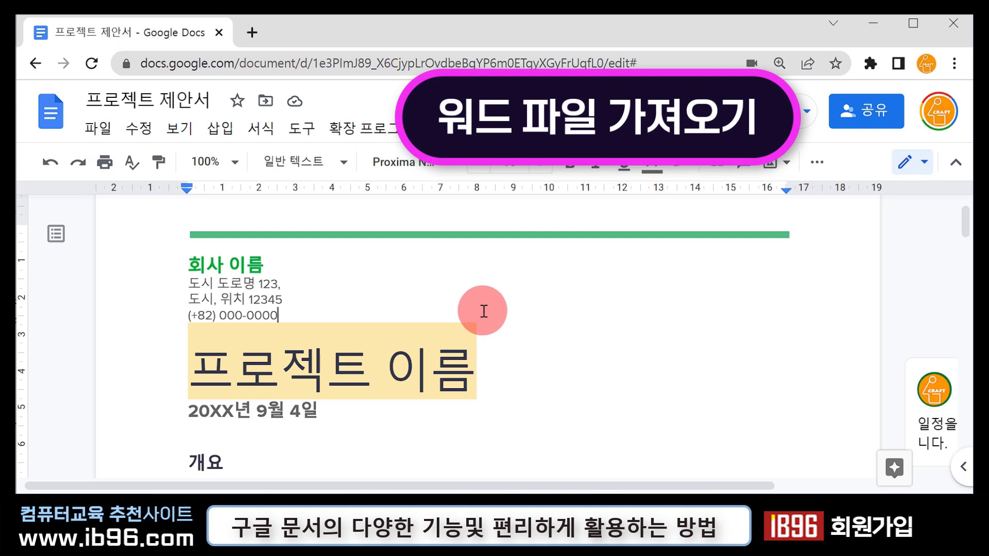
# - Open 내 드라이브 in Google Drive in a new browser tab
pyautogui.click(252, 32)
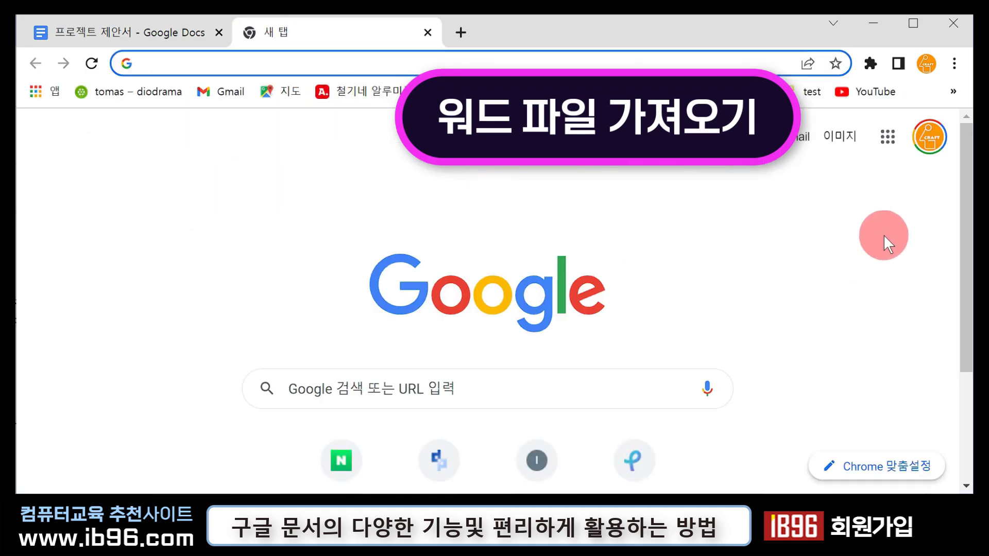
pyautogui.click(888, 137)
pyautogui.click(814, 400)
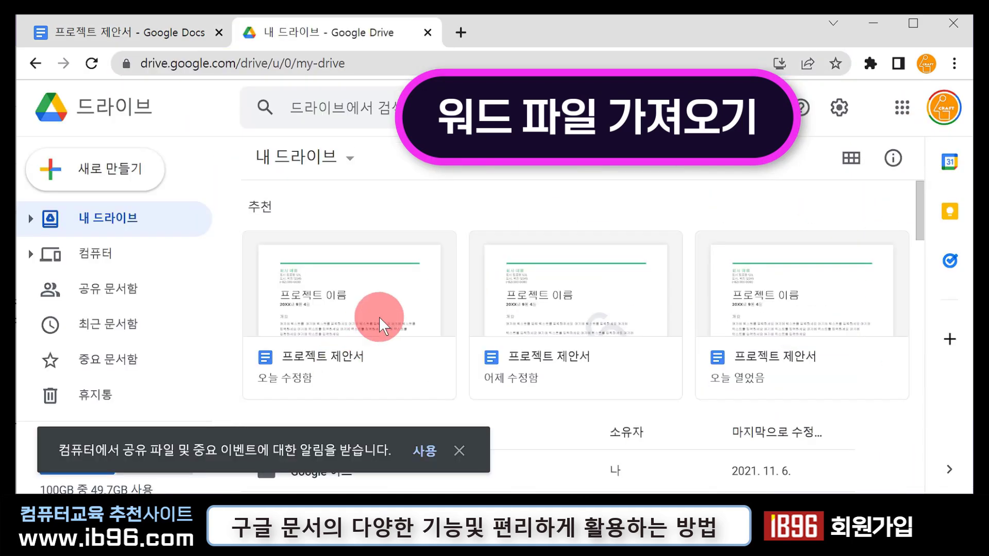
pyautogui.moveTo(453, 217); pyautogui.dragTo(580, 463)
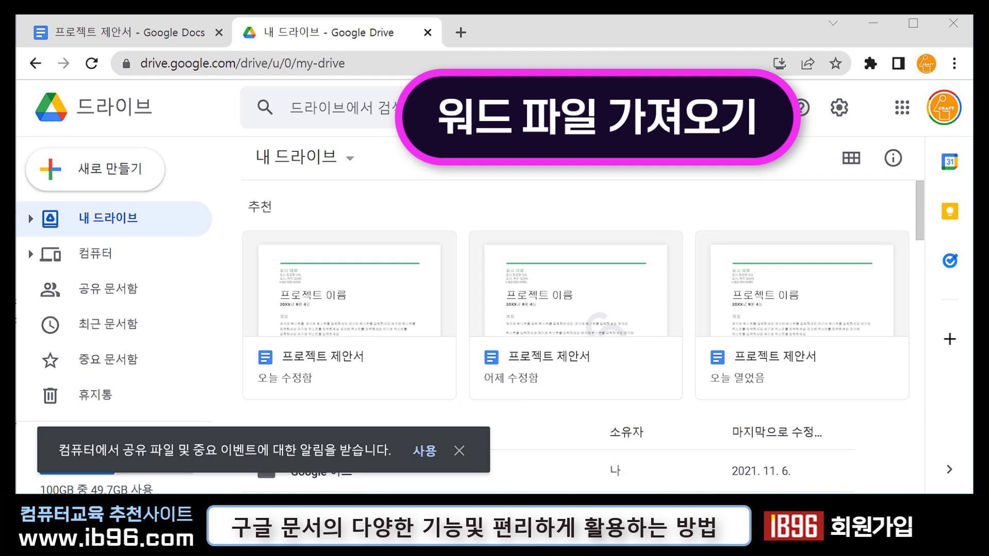
# - Switch back to the 프로젝트 제안서 document, look through the recent files in the 파일 열기 dialog, and close it
pyautogui.click(119, 29)
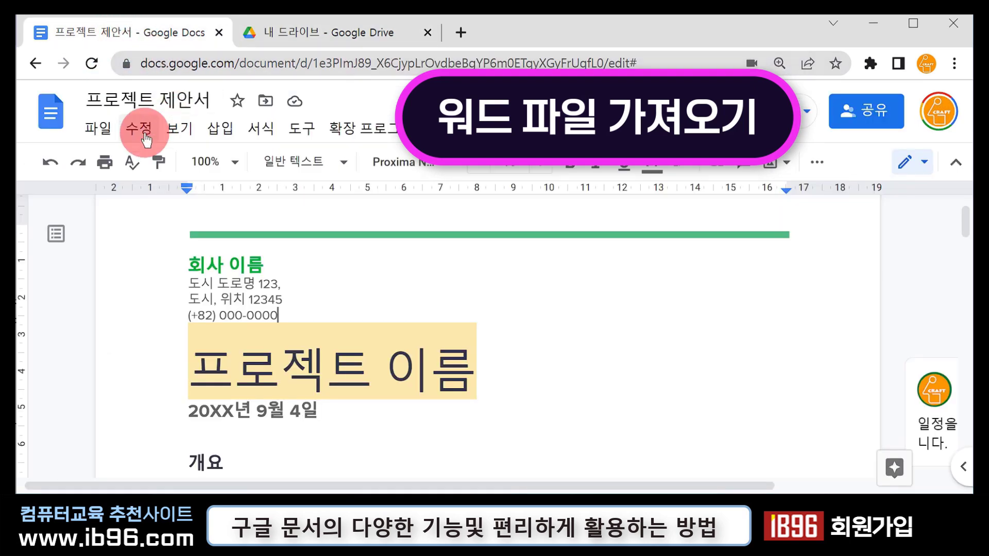
pyautogui.click(98, 128)
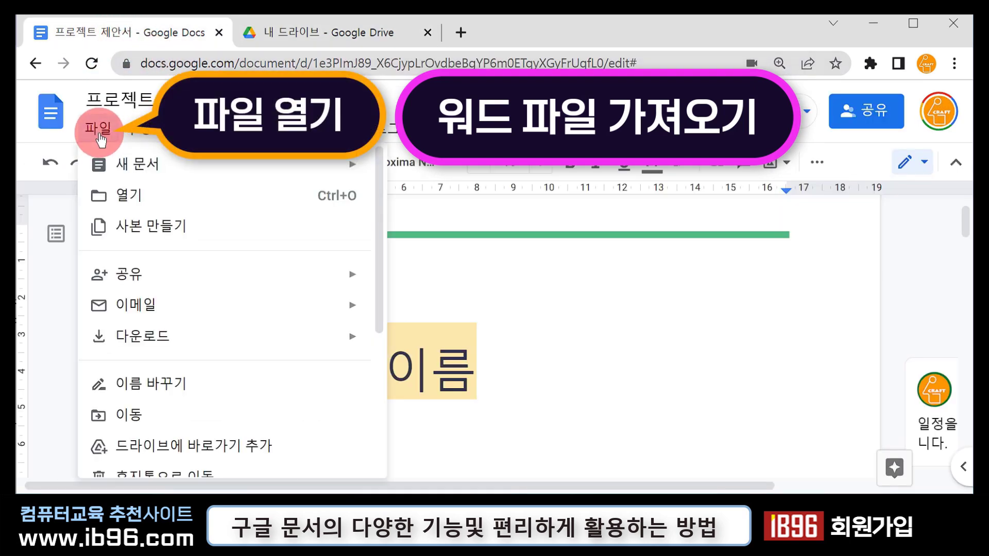
pyautogui.click(139, 198)
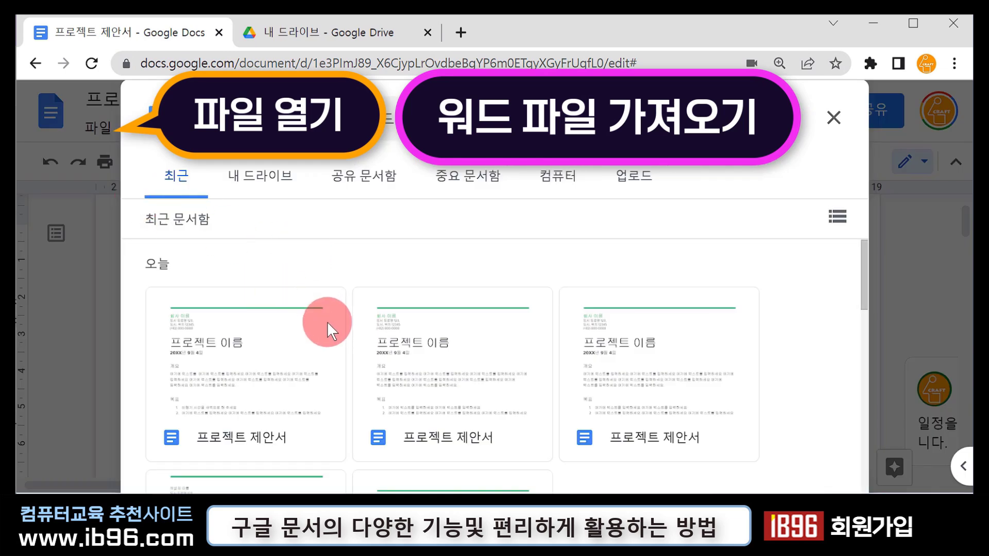
pyautogui.click(303, 332)
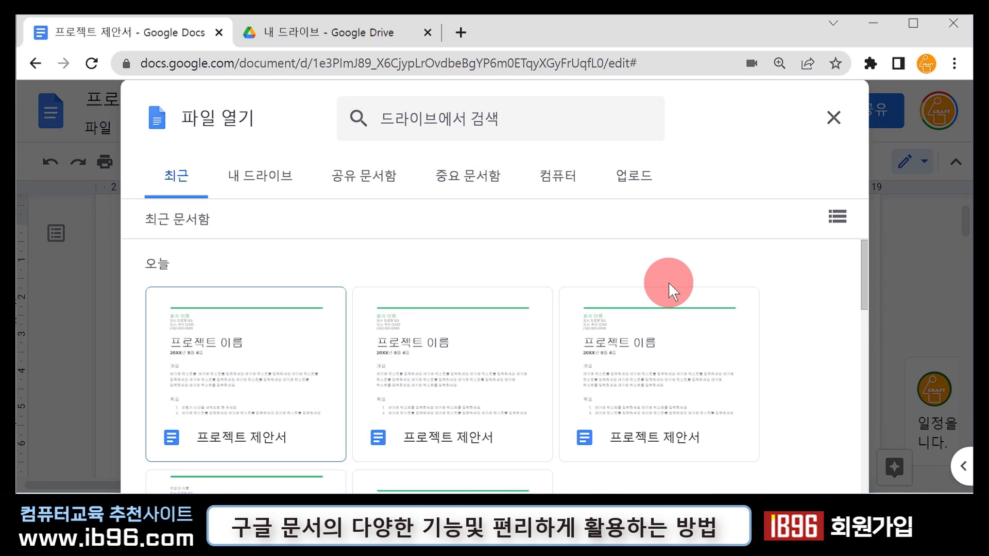
pyautogui.click(833, 117)
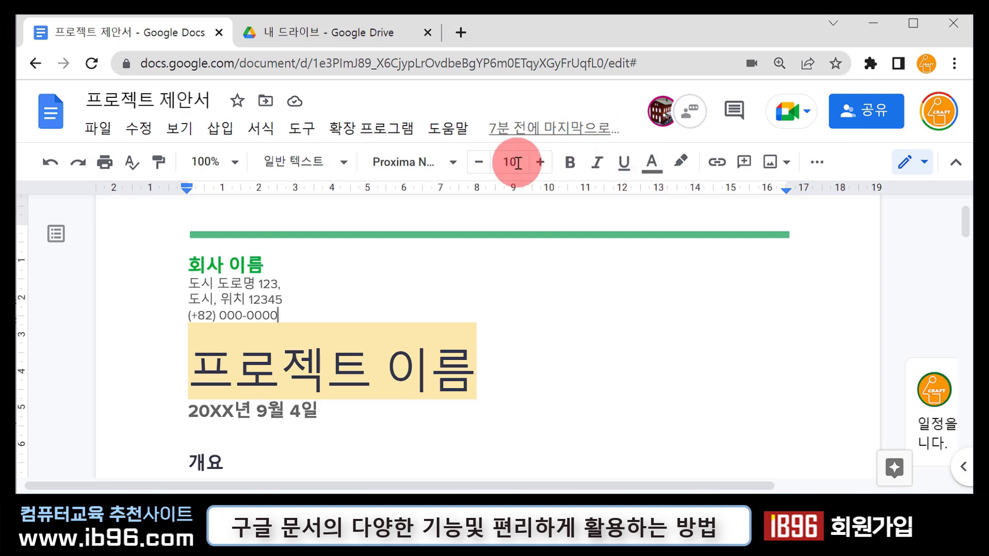
pyautogui.click(88, 129)
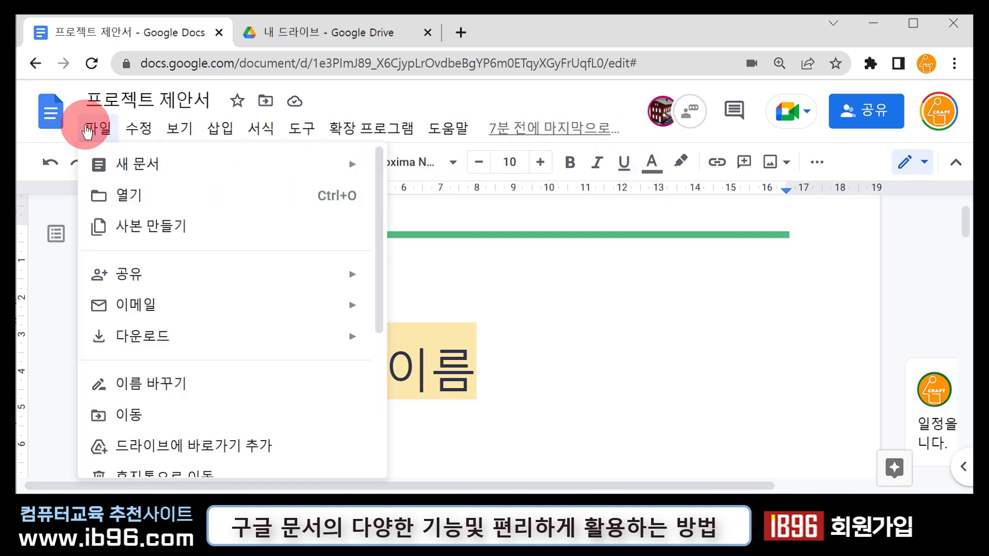
pyautogui.moveTo(138, 129)
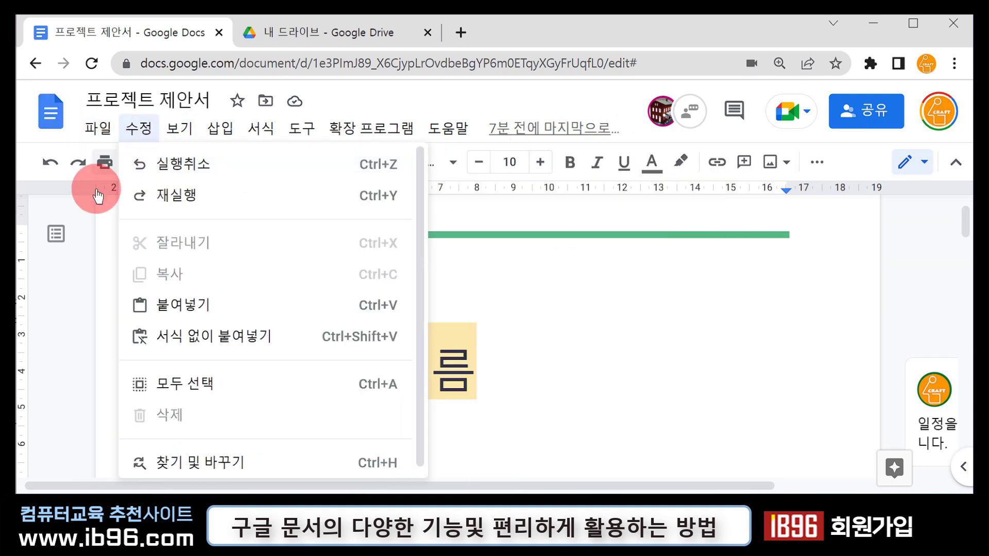
pyautogui.click(78, 315)
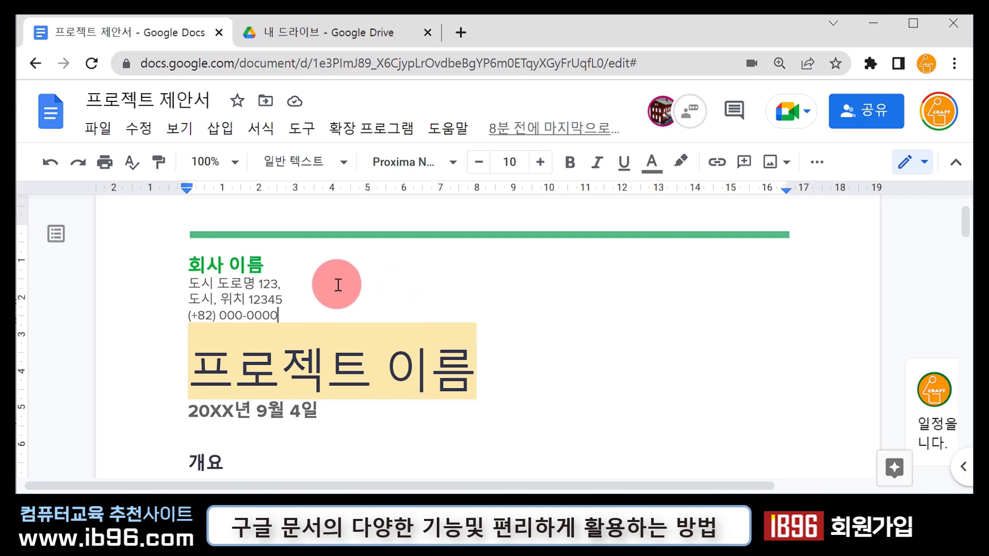
# - Create a blank document from the Docs home page and insert a table of 7 columns and 4 rows
pyautogui.click(31, 60)
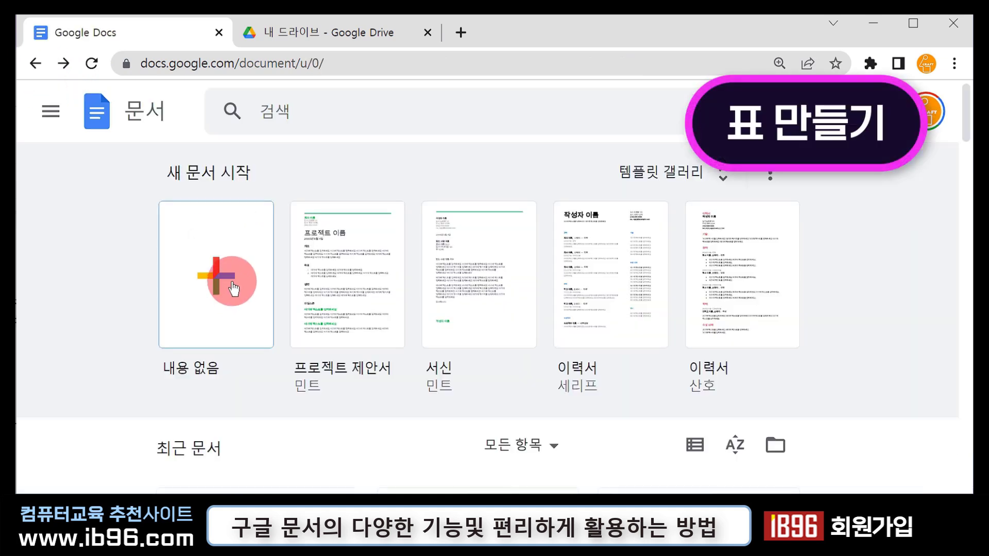
pyautogui.click(227, 270)
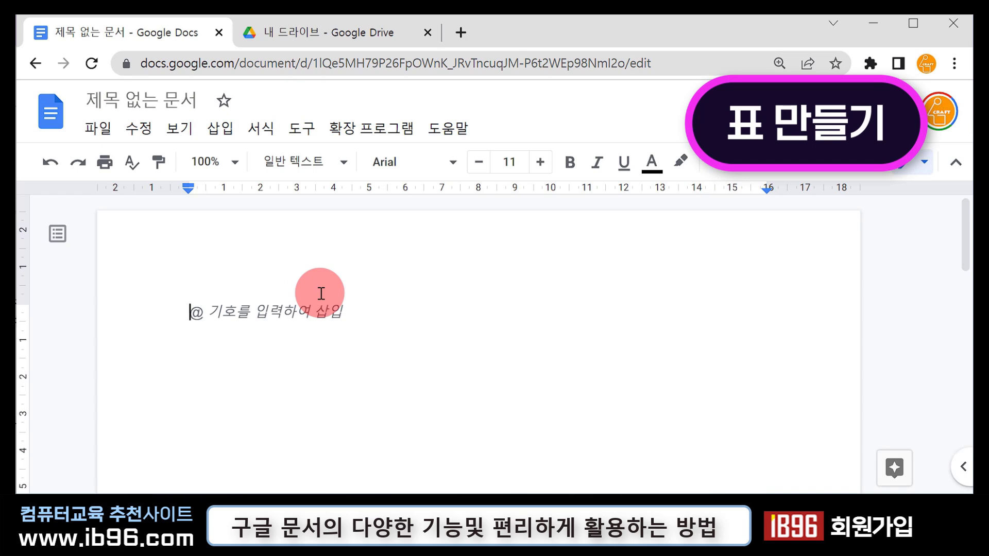
pyautogui.click(223, 133)
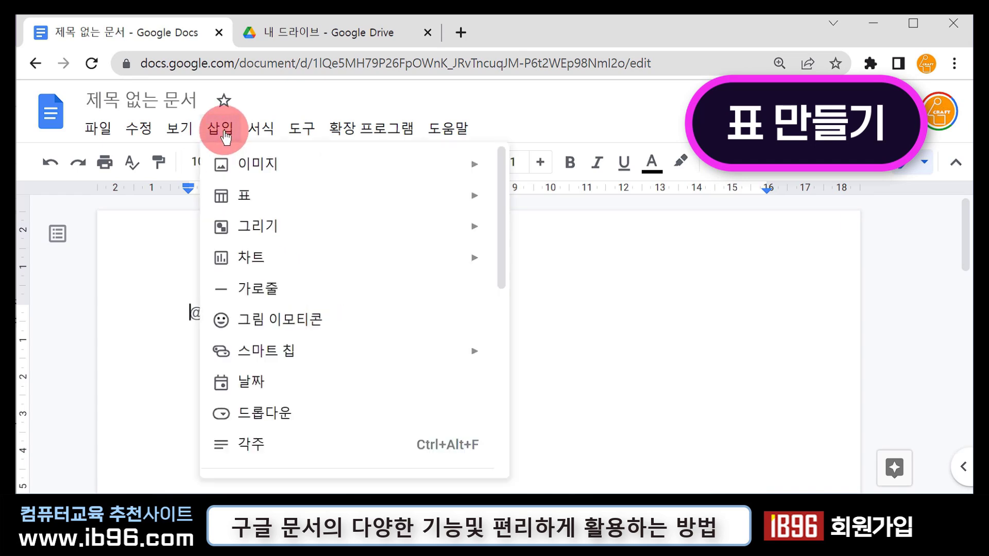
pyautogui.moveTo(247, 198)
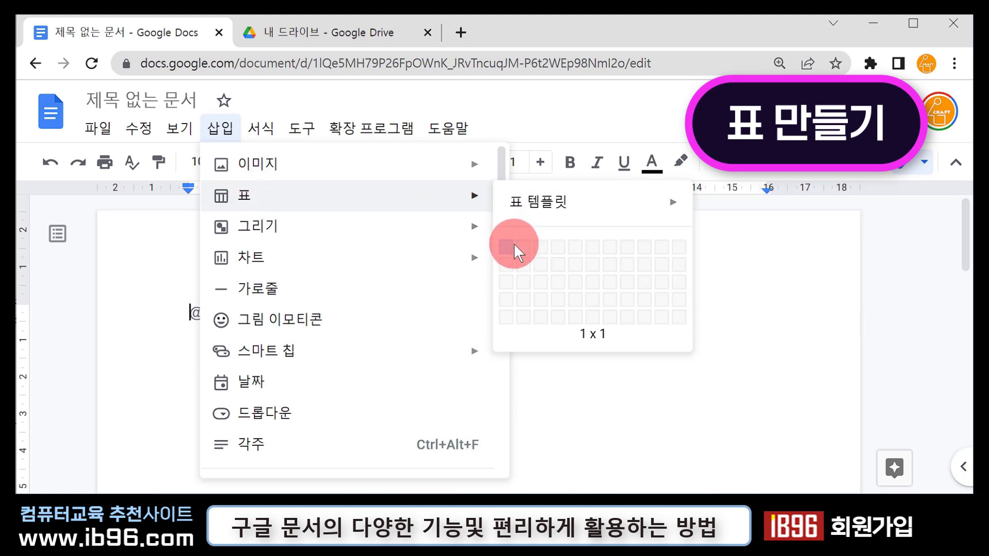
pyautogui.click(613, 304)
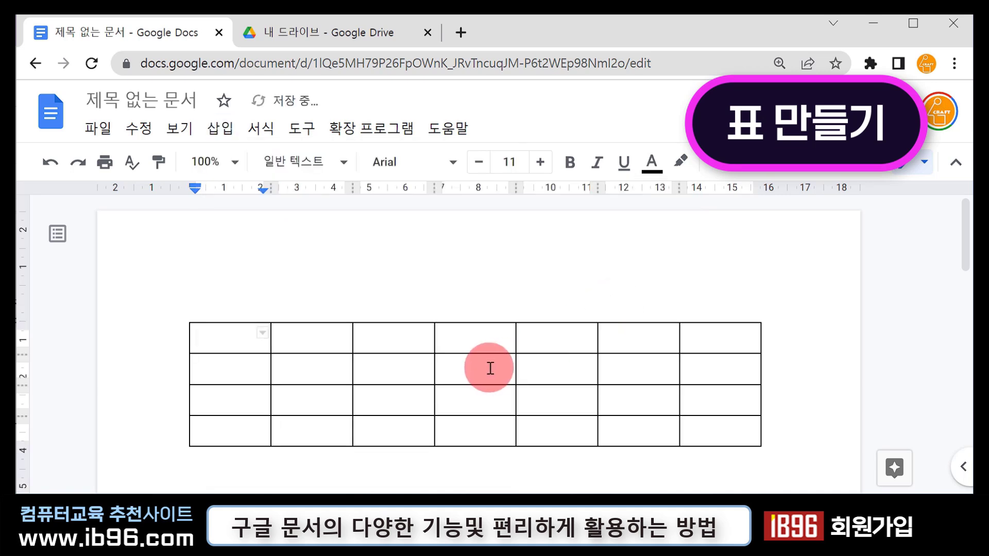
# - Place the cursor in the first four cells of the table's first row, one after another
pyautogui.doubleClick(230, 342)
pyautogui.click(334, 339)
pyautogui.click(391, 342)
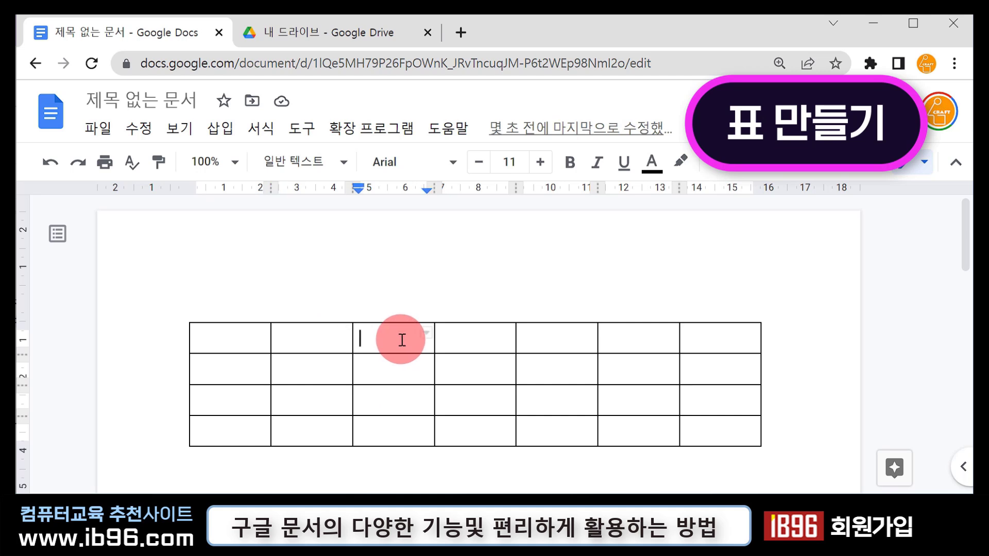
pyautogui.click(505, 340)
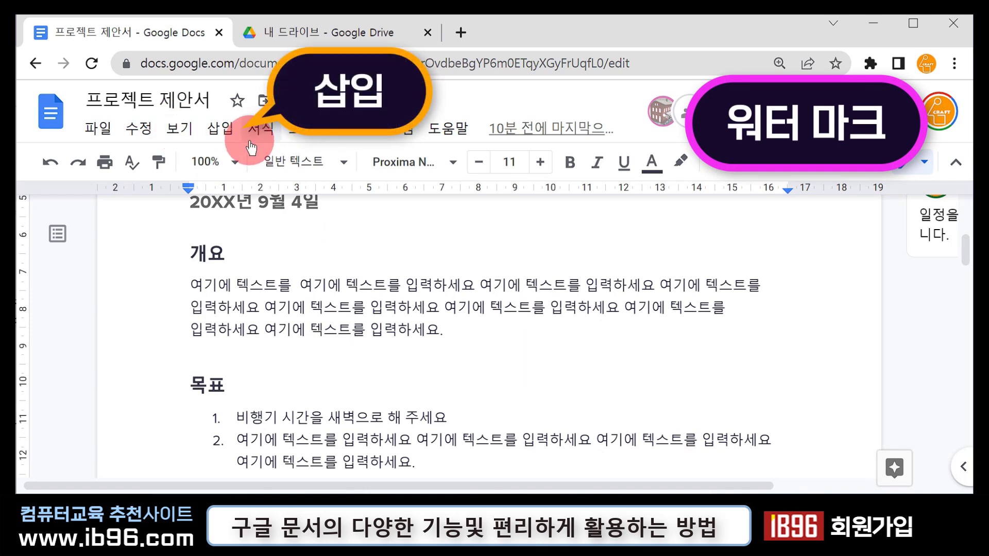
# - Open the watermark (워터마크) settings for the 프로젝트 제안서 document
pyautogui.click(233, 138)
pyautogui.scroll(-5, 286, 263)
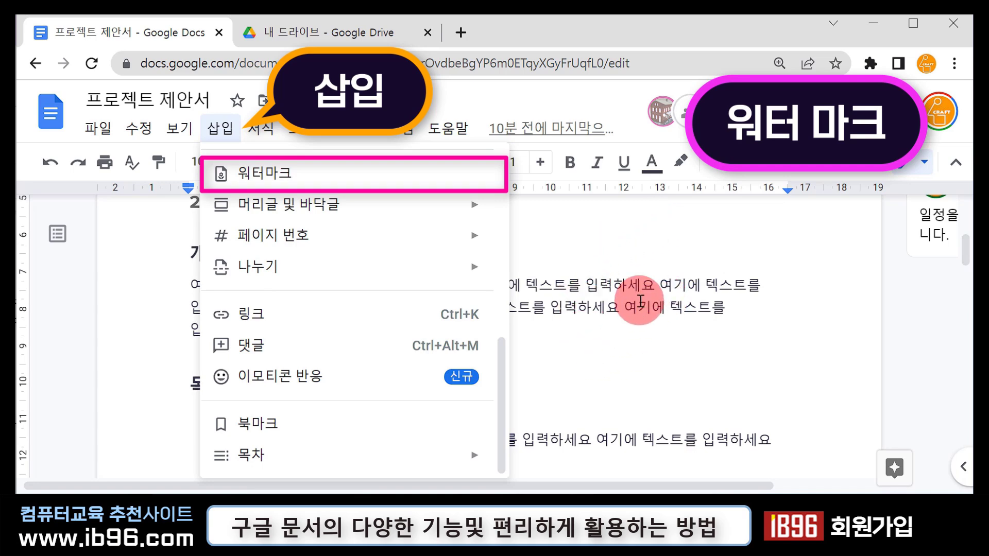
pyautogui.click(320, 172)
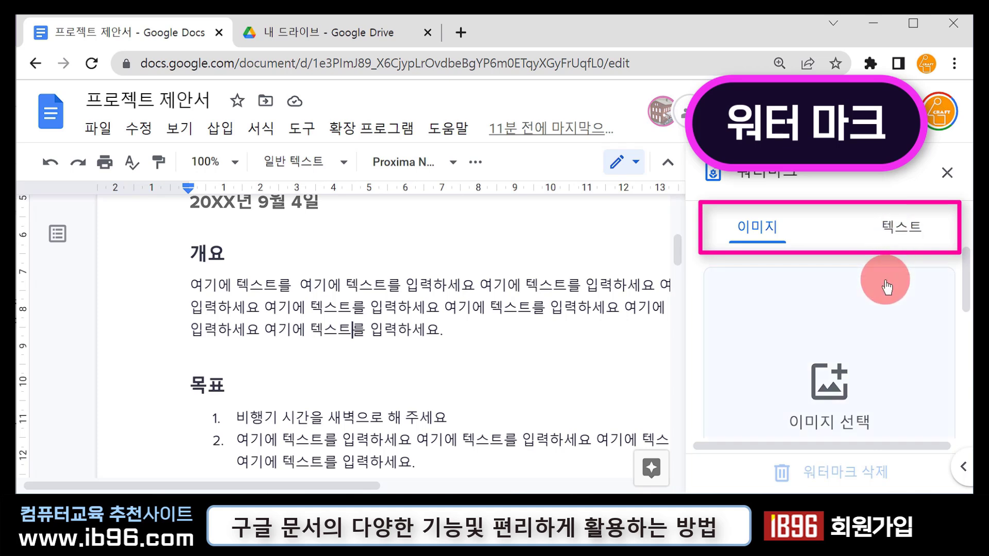
# - Review the image sources for a watermark, browse the computer's 0813 folder for an upload, and close the dialog
pyautogui.scroll(-3, 823, 371)
pyautogui.scroll(2, 824, 355)
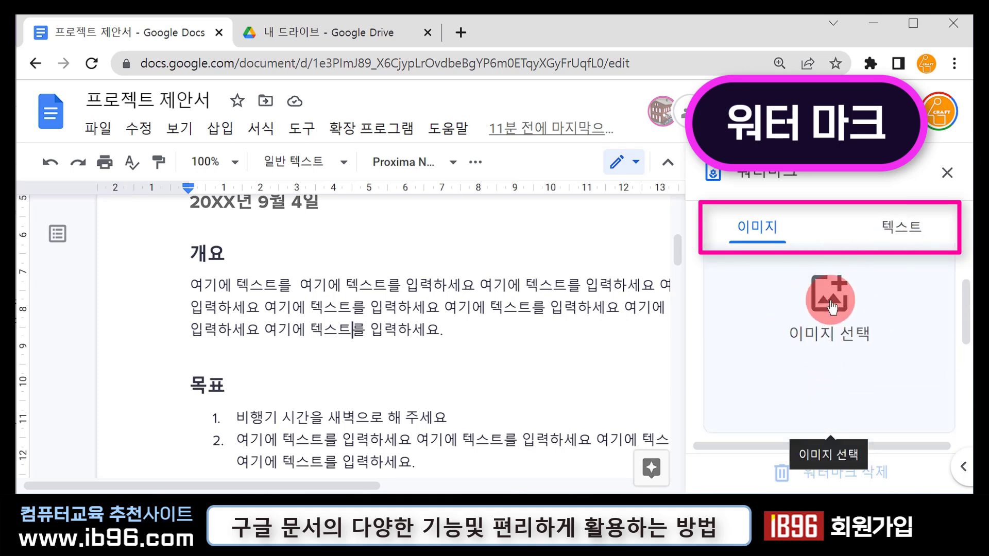
pyautogui.scroll(-3, 845, 340)
pyautogui.click(848, 341)
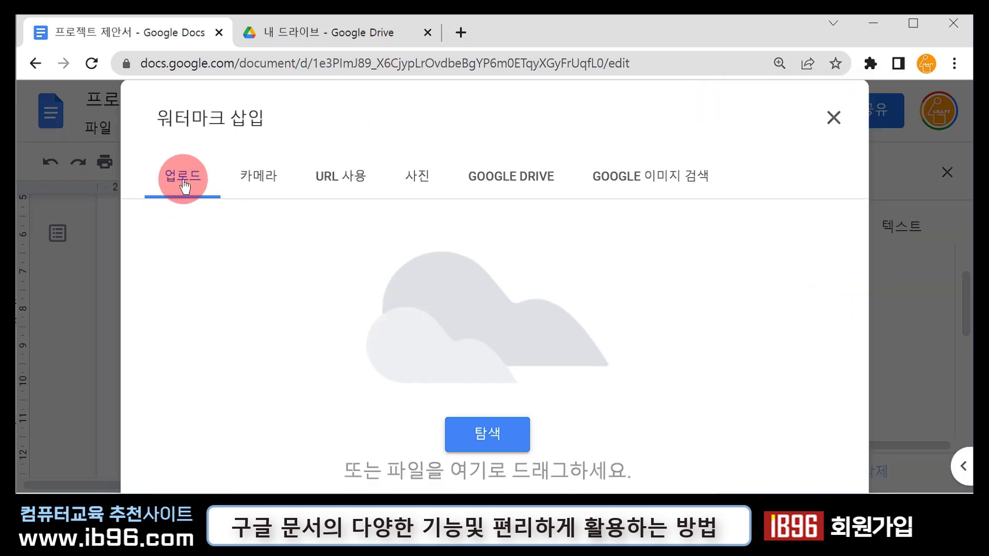
pyautogui.click(490, 434)
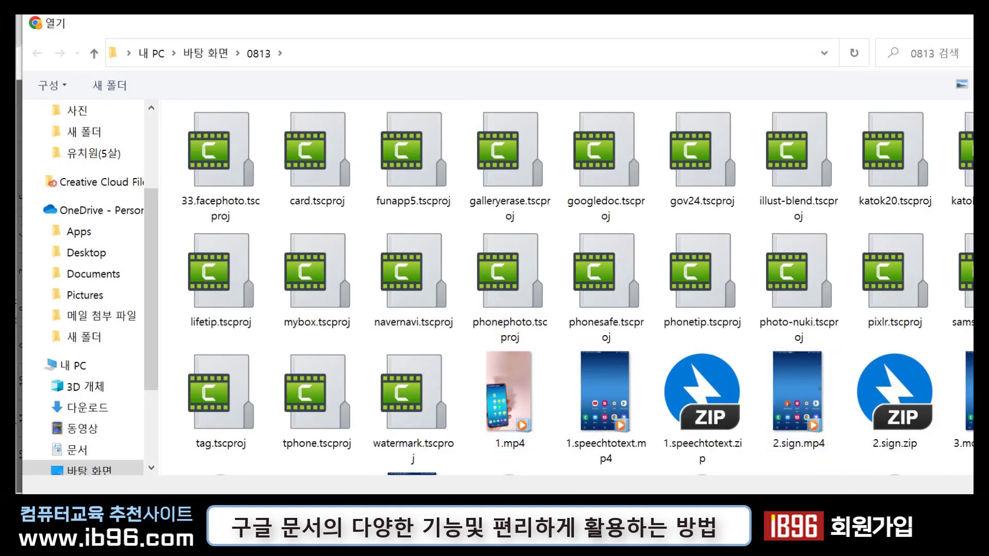
pyautogui.press('Escape')
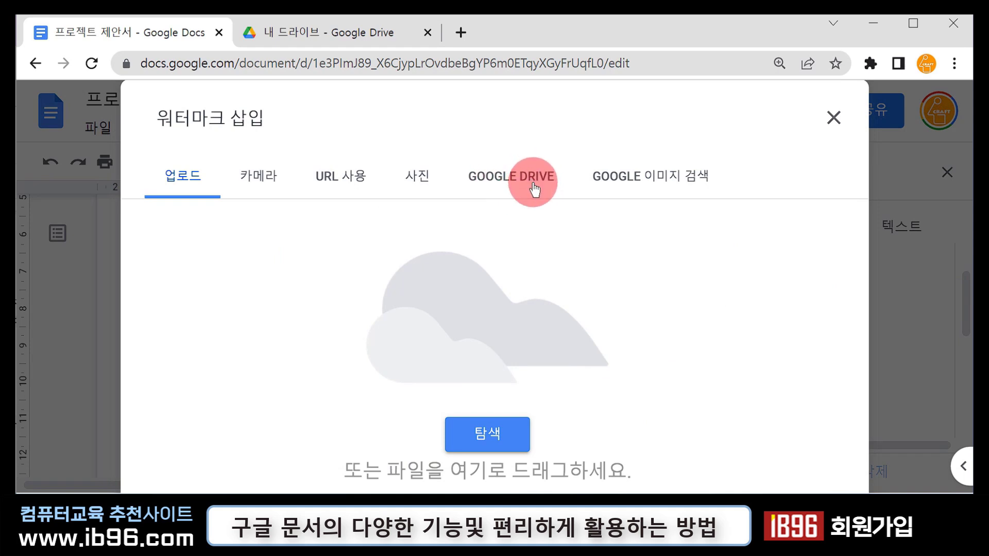
pyautogui.click(833, 117)
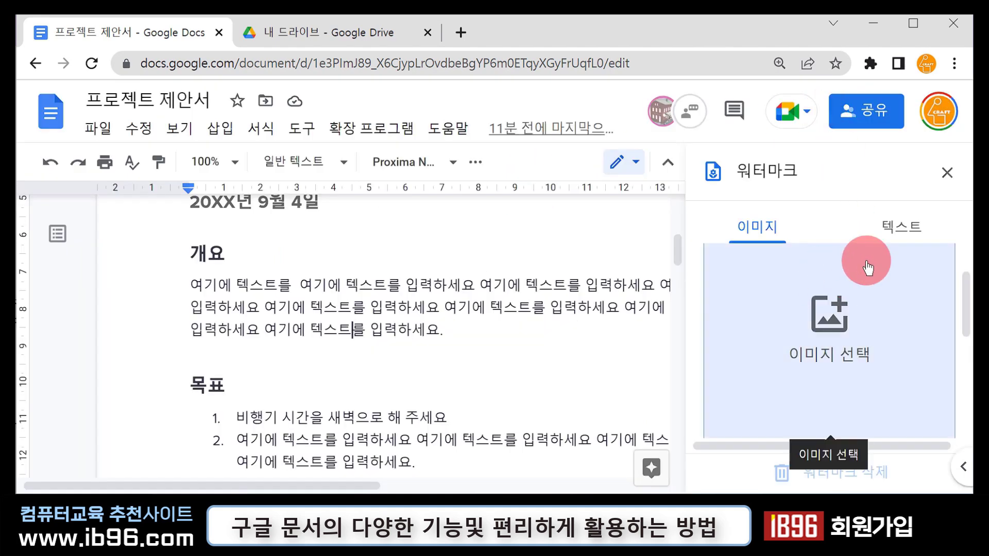
# - Add a text watermark reading "ib96" to the document
pyautogui.click(891, 233)
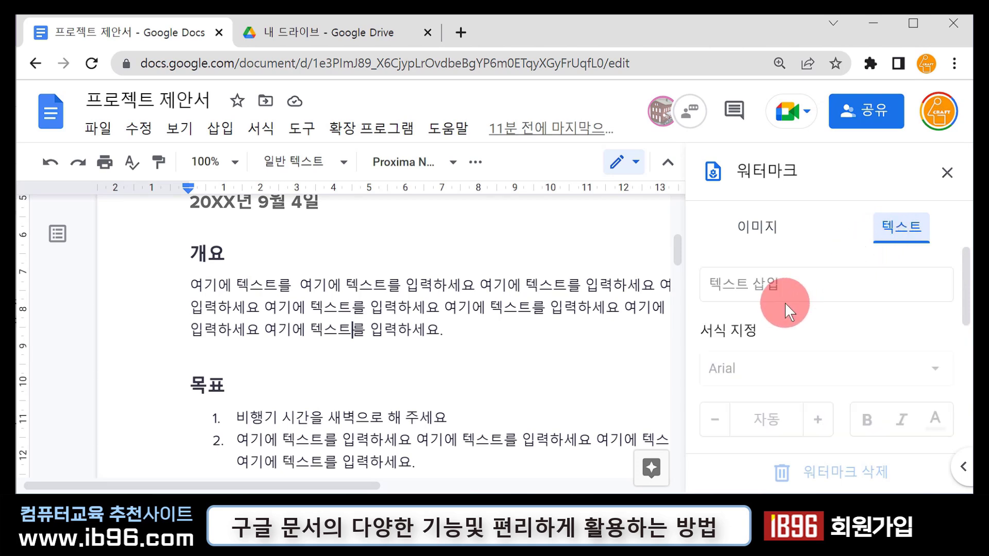
pyautogui.click(728, 284)
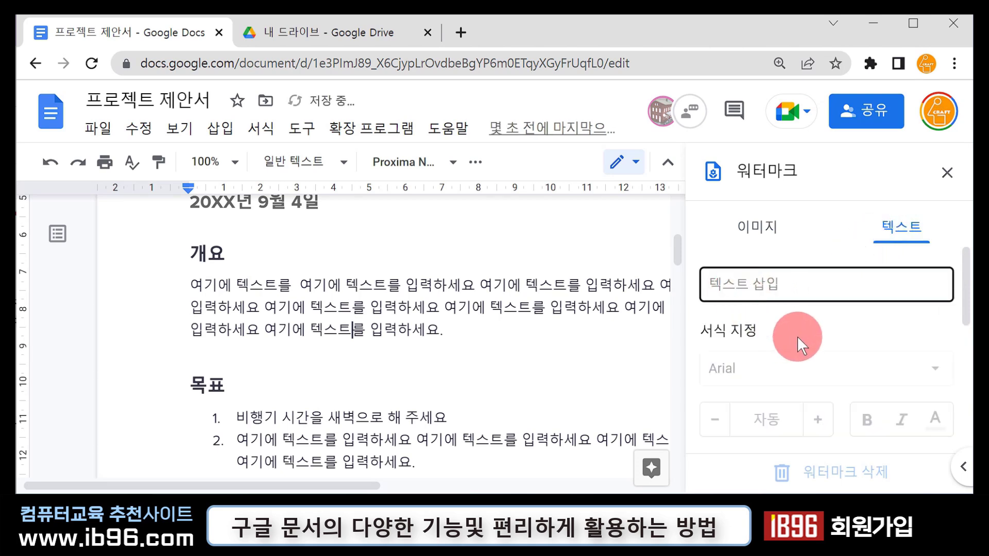
pyautogui.write('ib96')
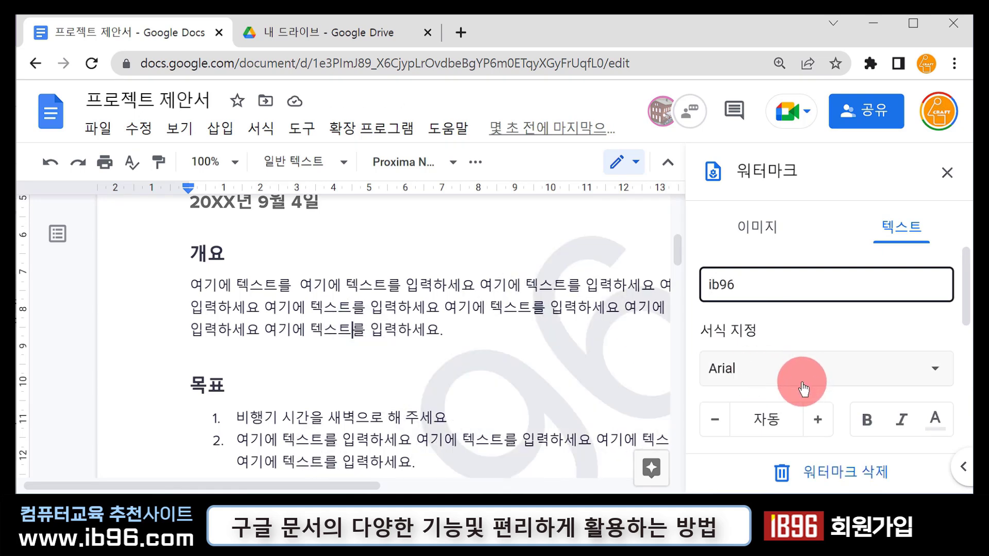
# - Look over the watermark's transparency, orientation and placement options, and view the watermarked page at 50% zoom
pyautogui.scroll(-2, 772, 382)
pyautogui.scroll(-2, 813, 412)
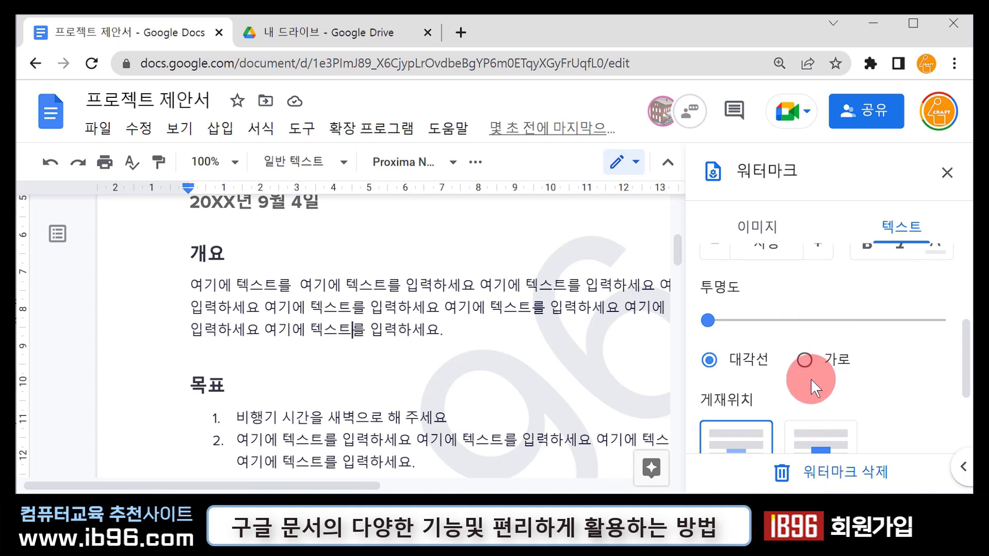
pyautogui.scroll(-3, 418, 353)
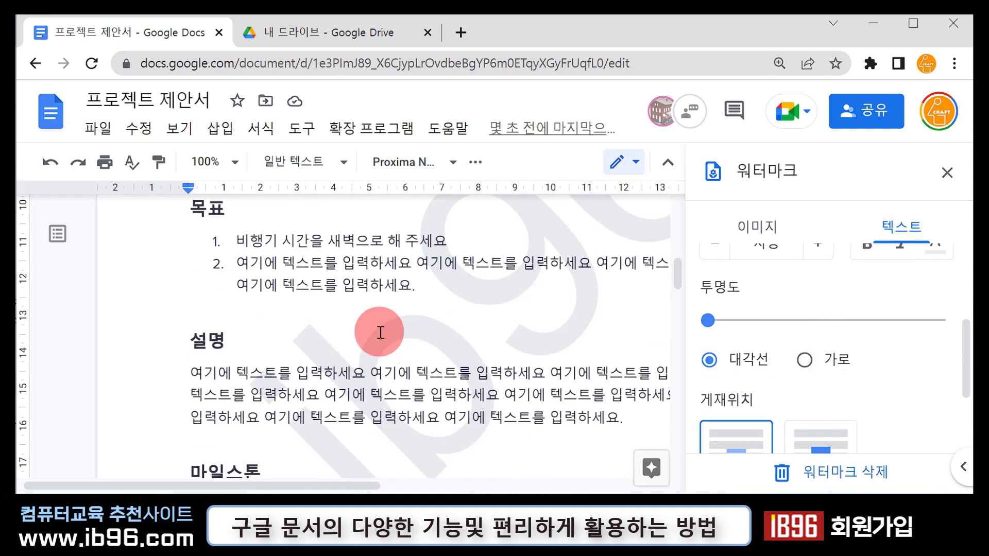
pyautogui.click(208, 155)
pyautogui.scroll(-3, 382, 404)
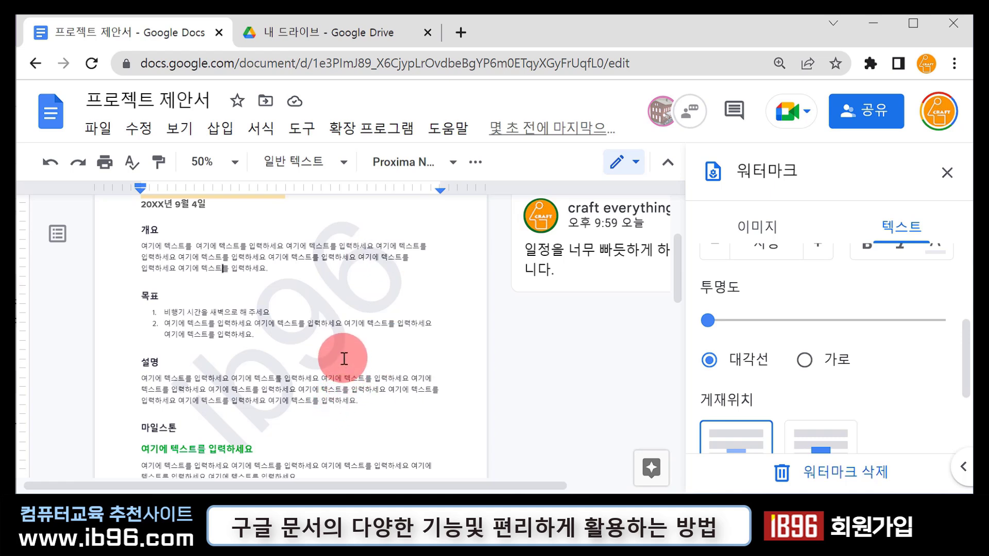